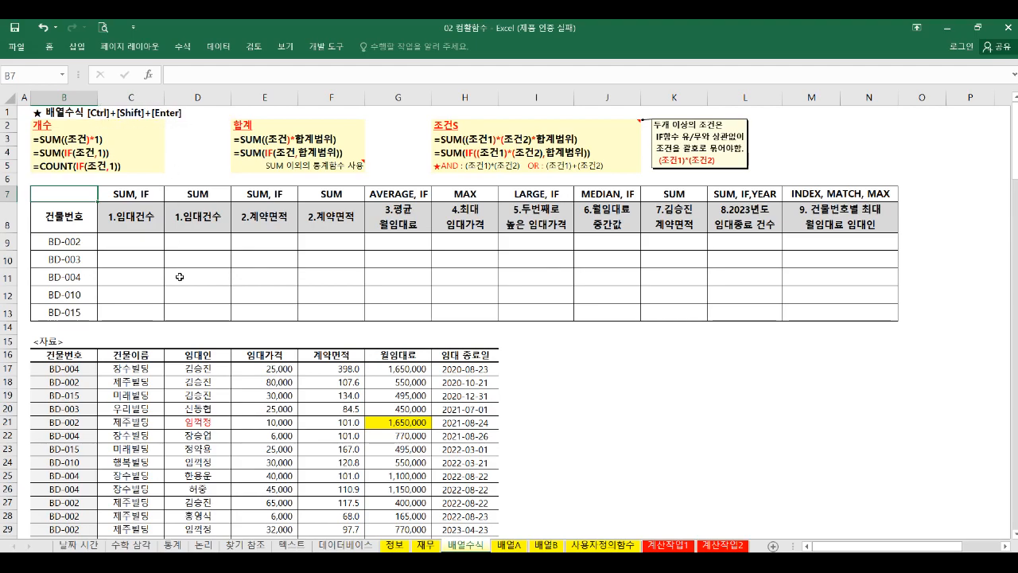
Examine the building numbers in the summary table and the data list, and the two 1.임대건수 columns with their required functions.
{"action": "scroll", "coordinate": [176, 274], "scroll_direction": "down", "scroll_amount": 2}
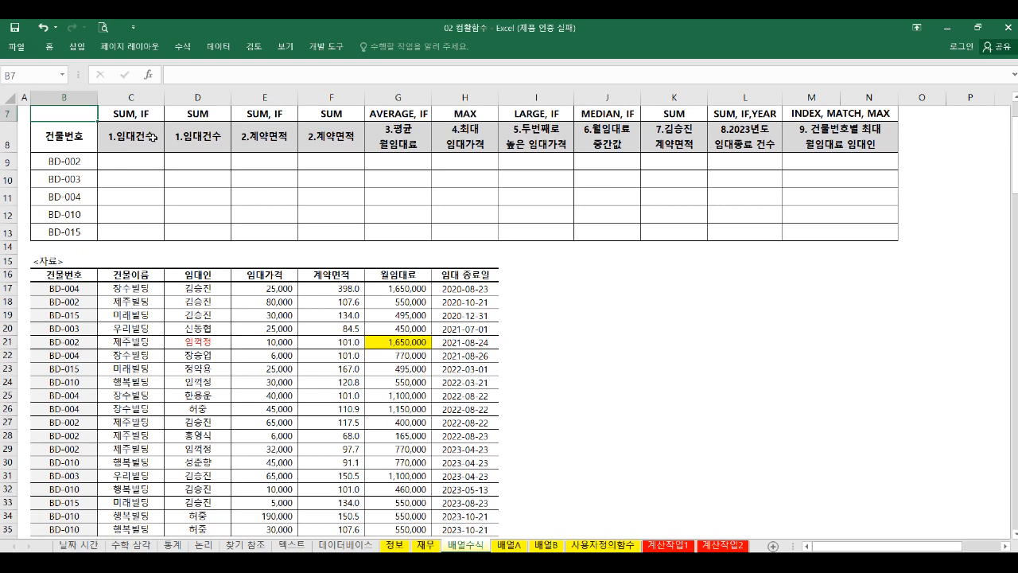
{"action": "left_click", "coordinate": [92, 161]}
{"action": "left_click_drag", "start_coordinate": [81, 289], "coordinate": [72, 509]}
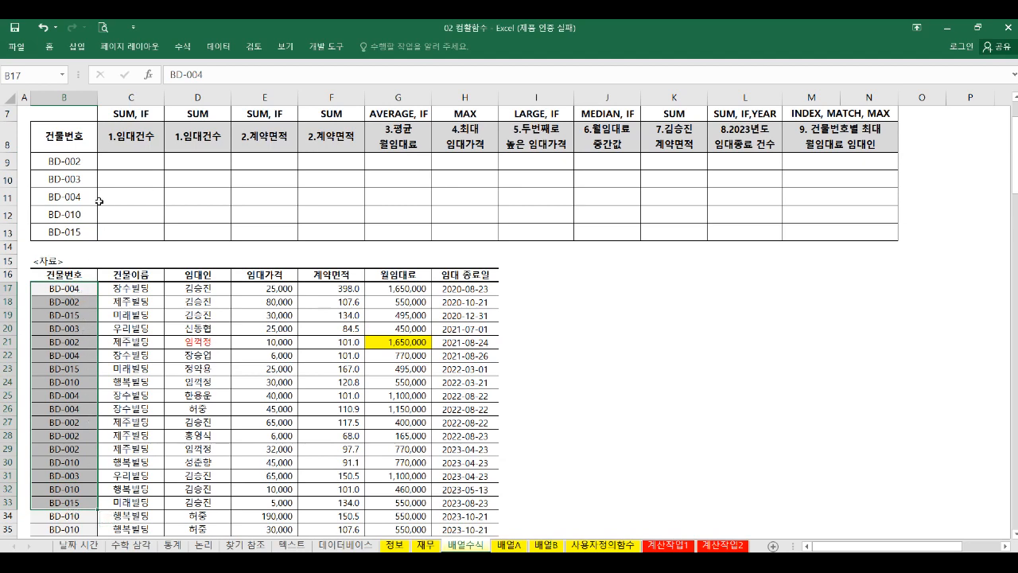
{"action": "left_click", "coordinate": [60, 156]}
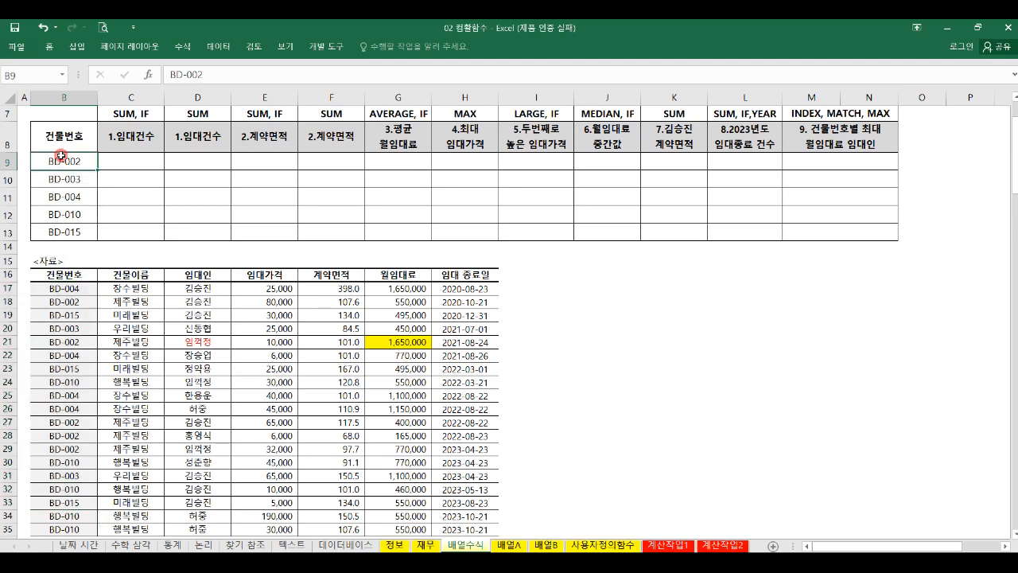
{"action": "left_click", "coordinate": [120, 165]}
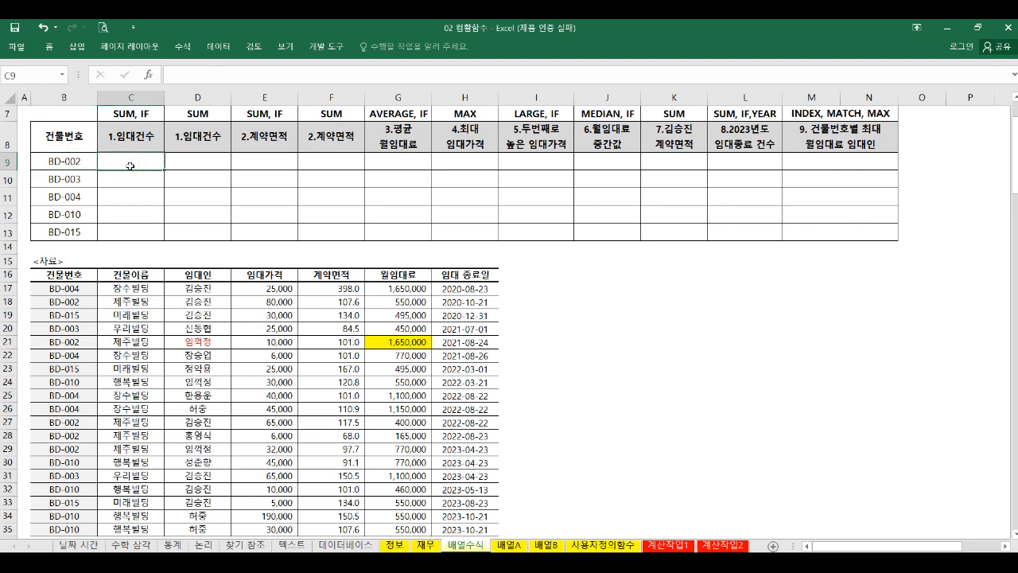
{"action": "left_click_drag", "start_coordinate": [128, 135], "coordinate": [192, 231]}
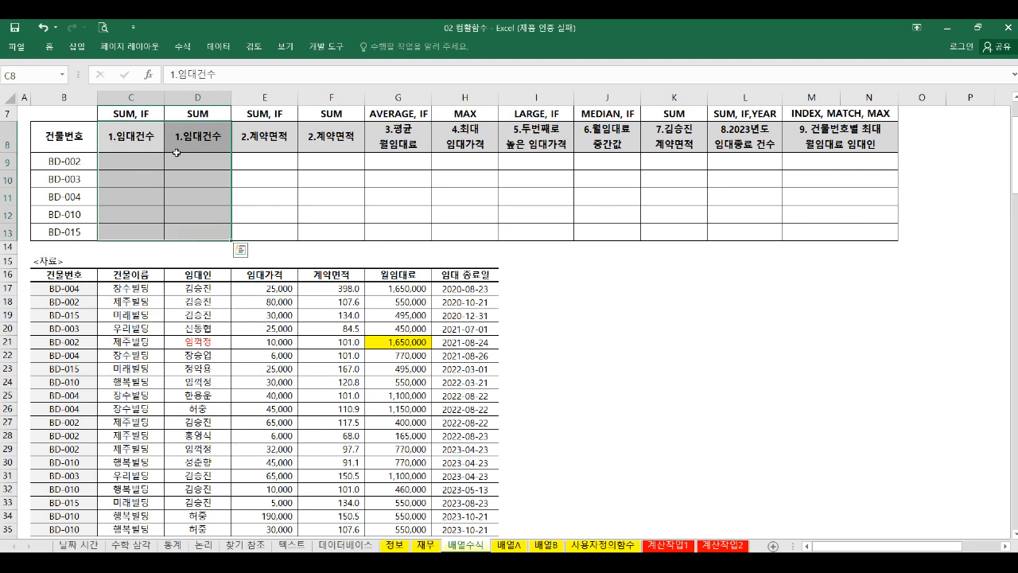
{"action": "left_click", "coordinate": [143, 113]}
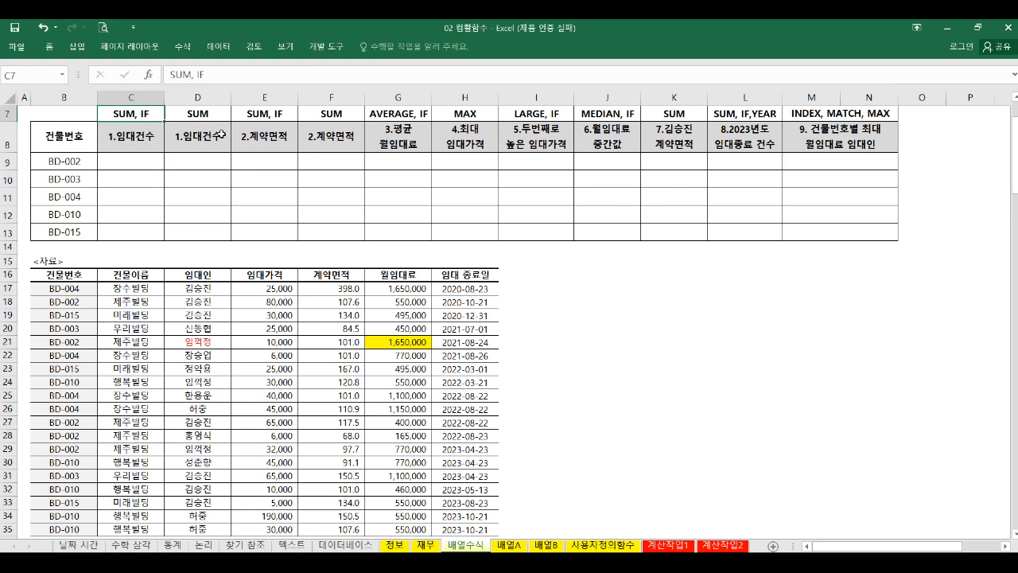
Write a SUM formula in C9 with a nested IF that tests B17:B35=B9 and returns 1 when true.
{"action": "left_click", "coordinate": [138, 159]}
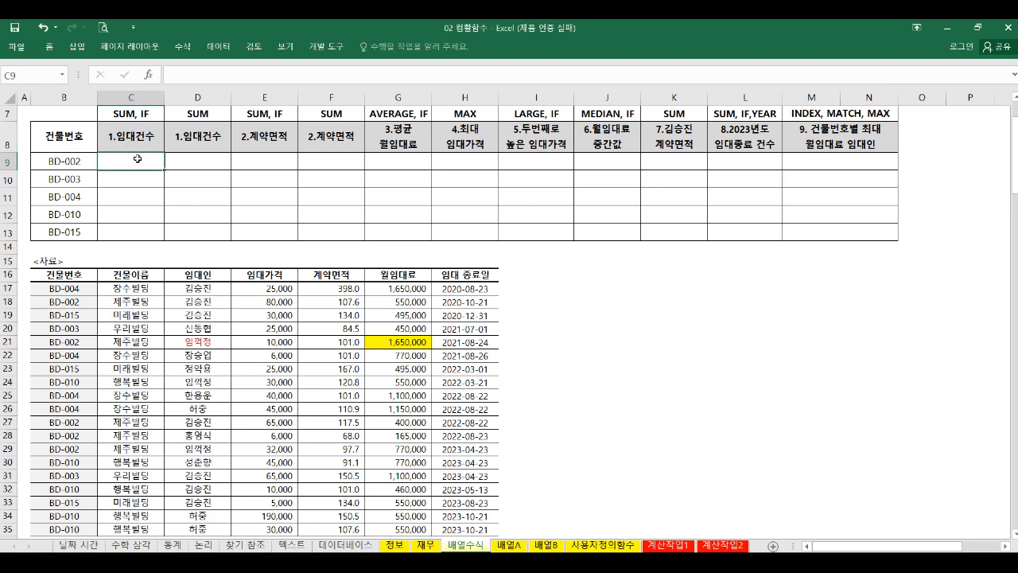
{"action": "type", "text": "=su"}
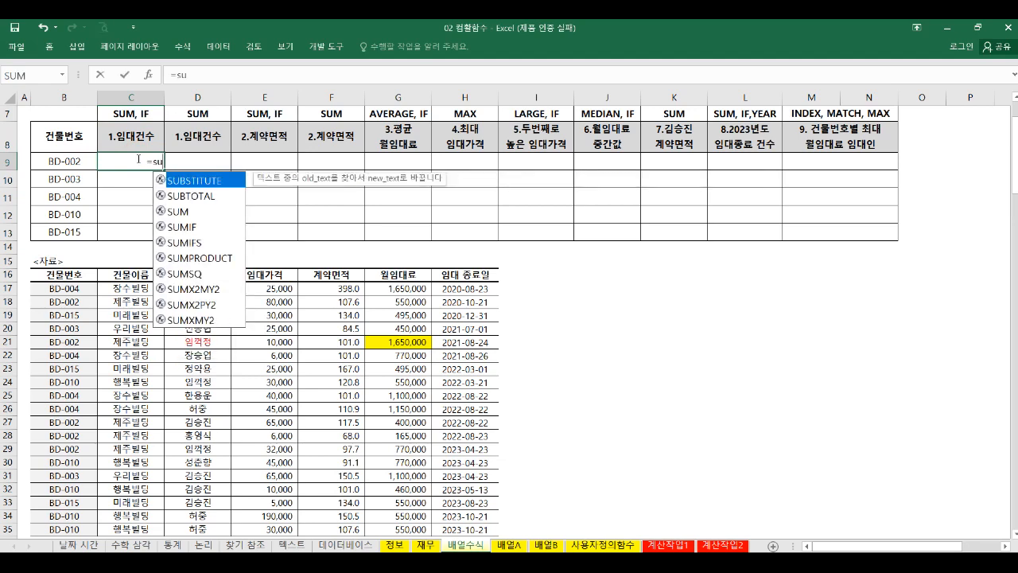
{"action": "type", "text": "m"}
{"action": "key", "text": "Tab"}
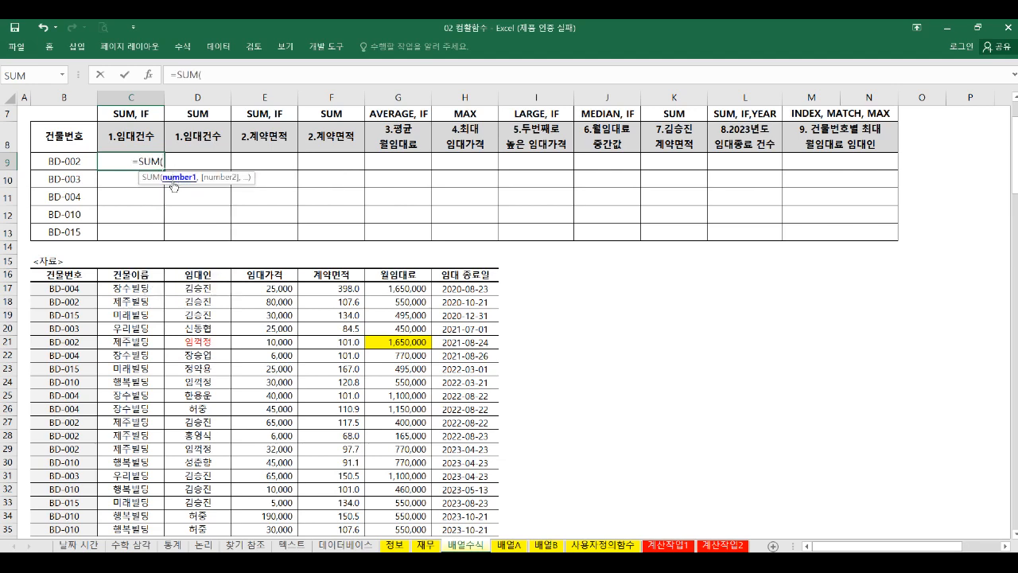
{"action": "type", "text": "if"}
{"action": "key", "text": "Tab"}
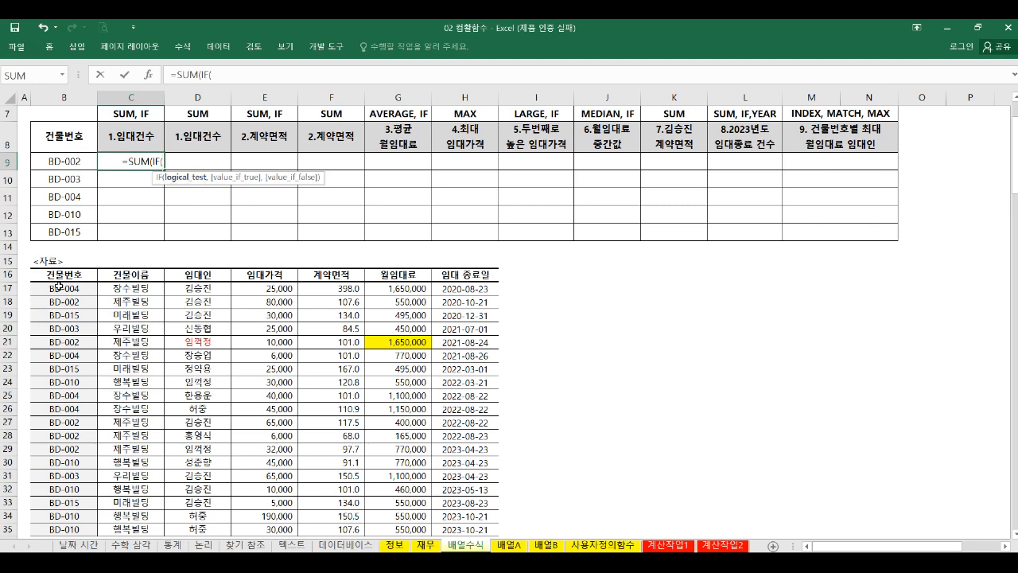
{"action": "left_click_drag", "start_coordinate": [59, 288], "coordinate": [53, 529]}
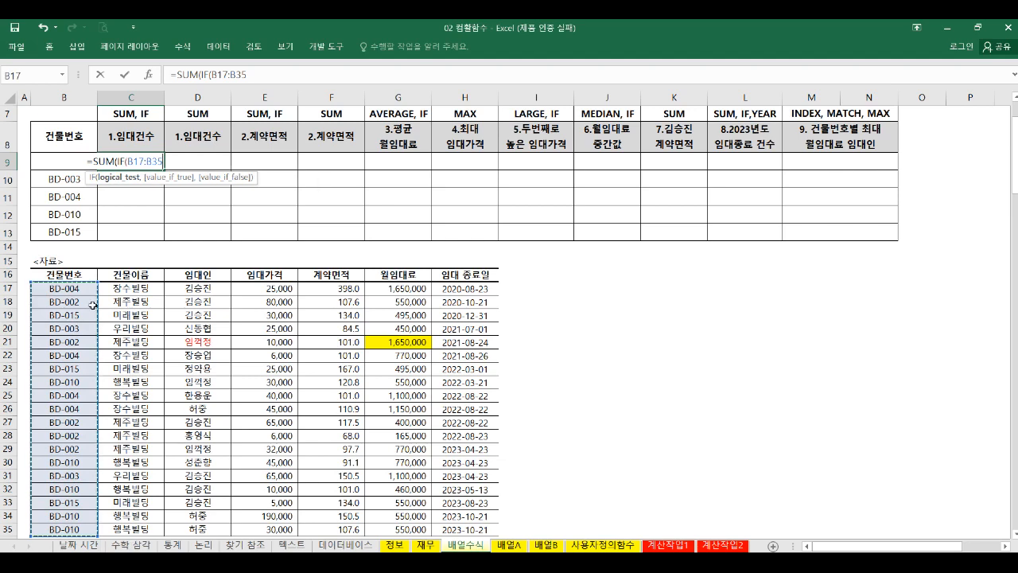
{"action": "type", "text": "="}
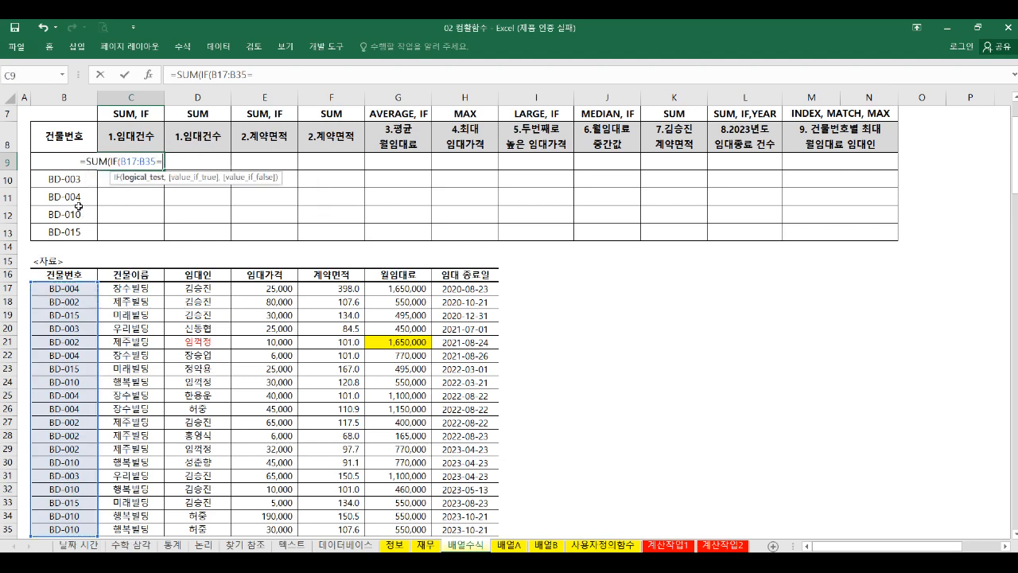
{"action": "left_click", "coordinate": [63, 180]}
{"action": "key", "text": "Up"}
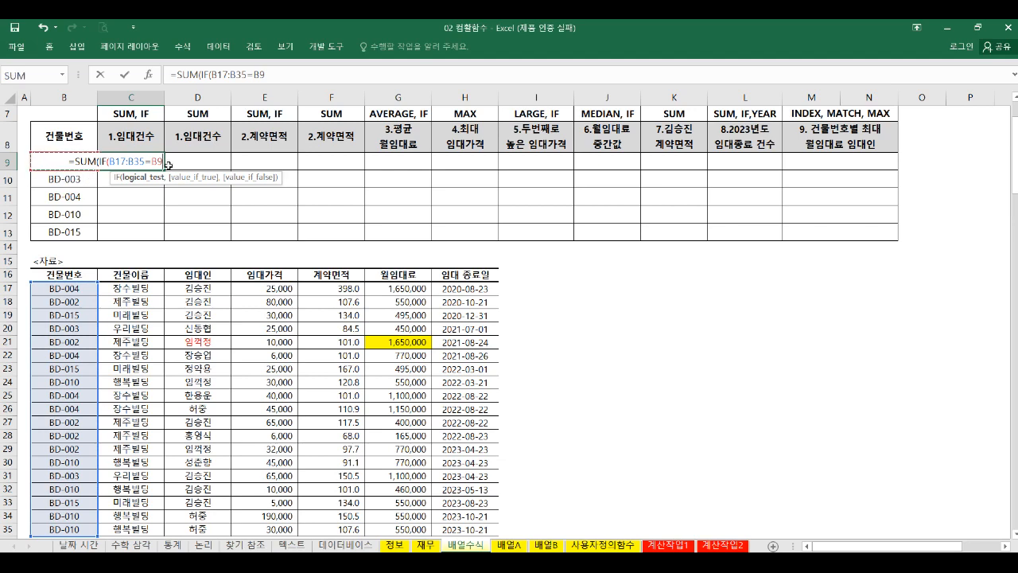
{"action": "type", "text": ","}
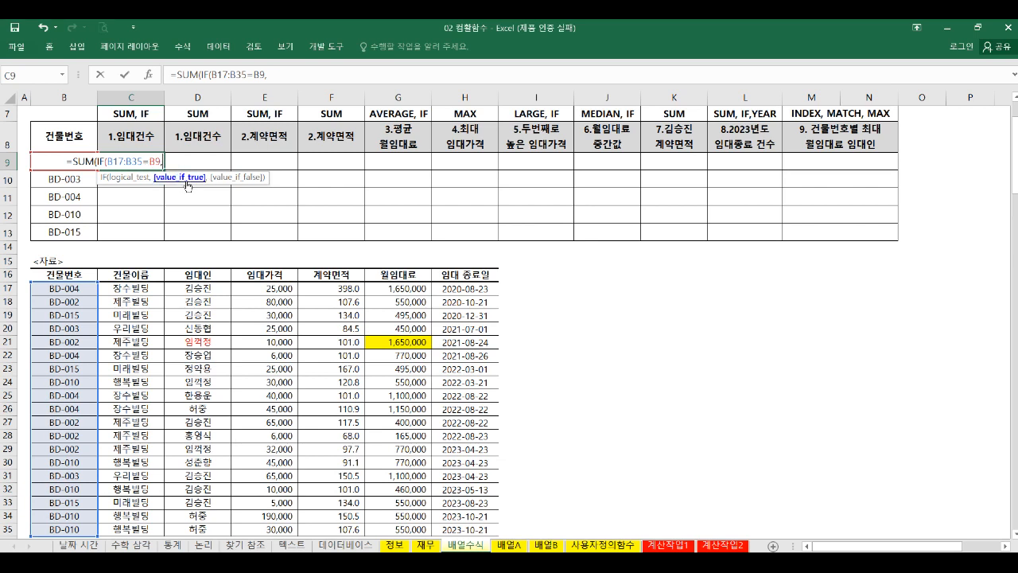
{"action": "type", "text": "1"}
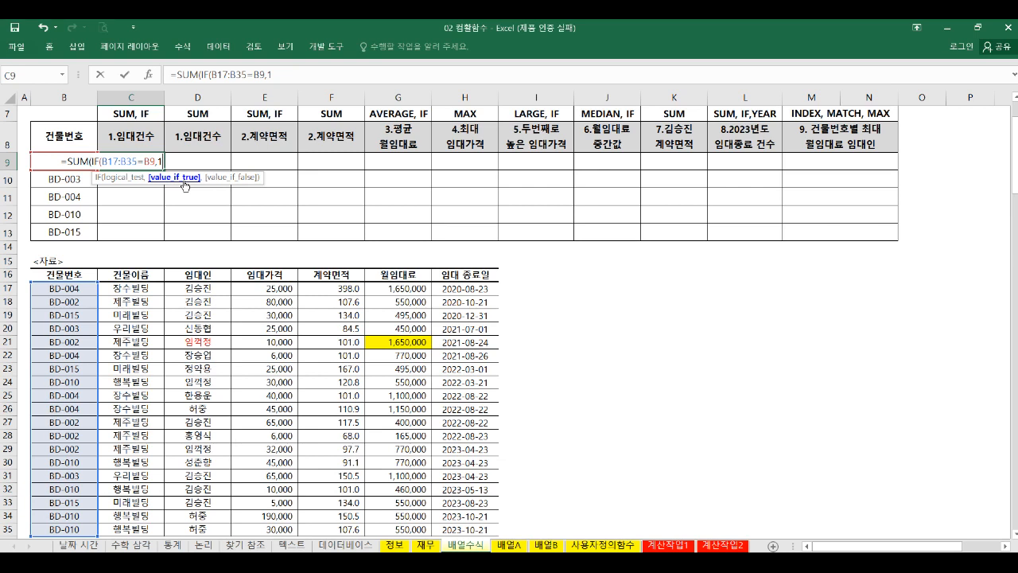
Make the B17:B35 range absolute, enter C9 as an array formula, and fill it down through C13.
{"action": "left_click_drag", "start_coordinate": [107, 161], "coordinate": [128, 162]}
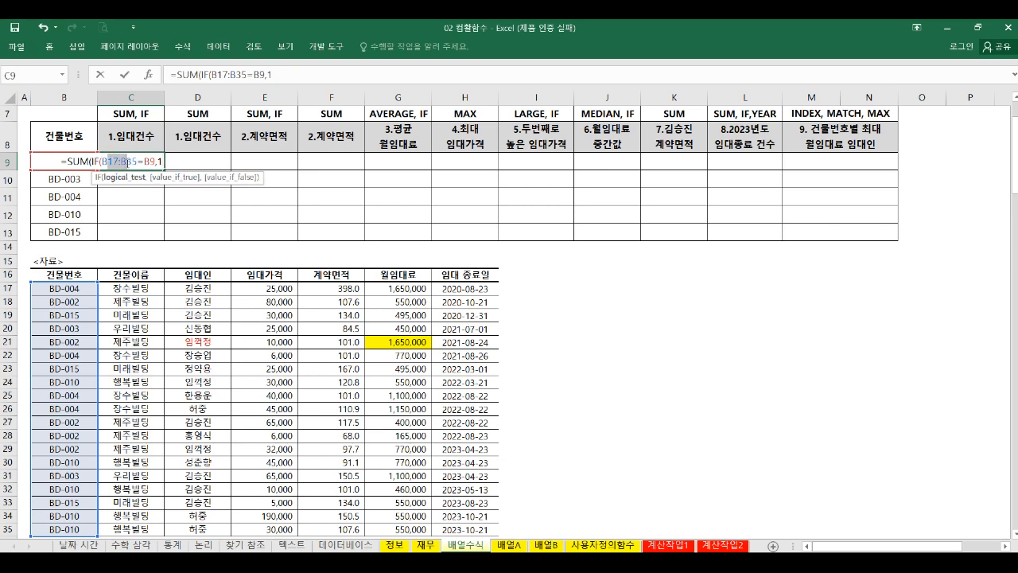
{"action": "key", "text": "F4"}
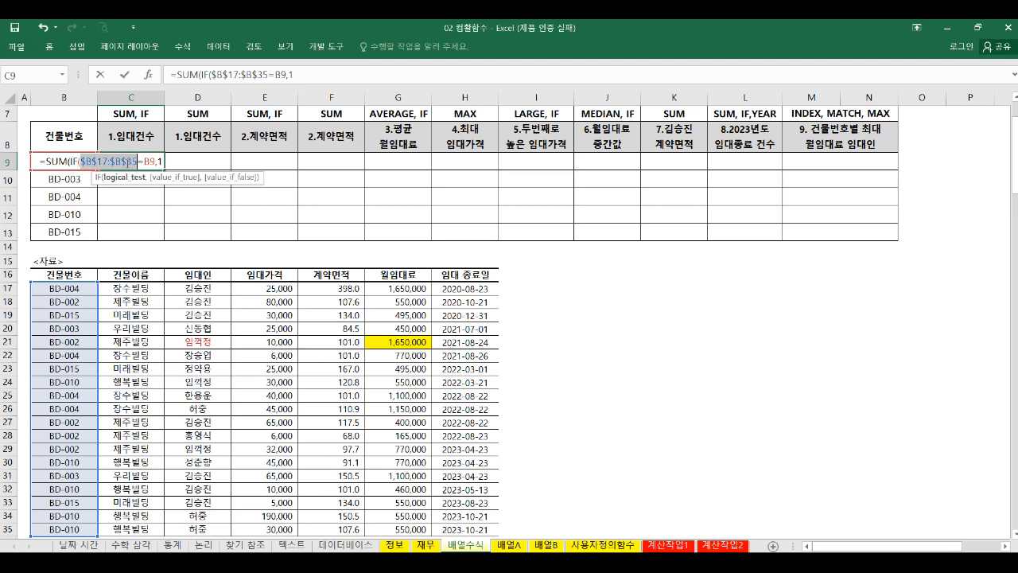
{"action": "key", "text": "ctrl+shift+Return"}
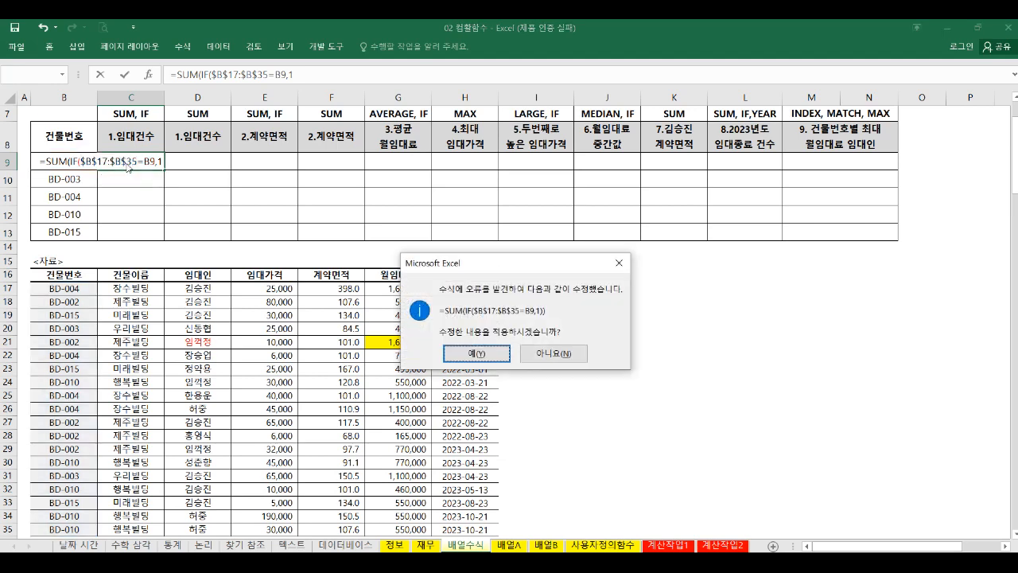
{"action": "key", "text": "Return"}
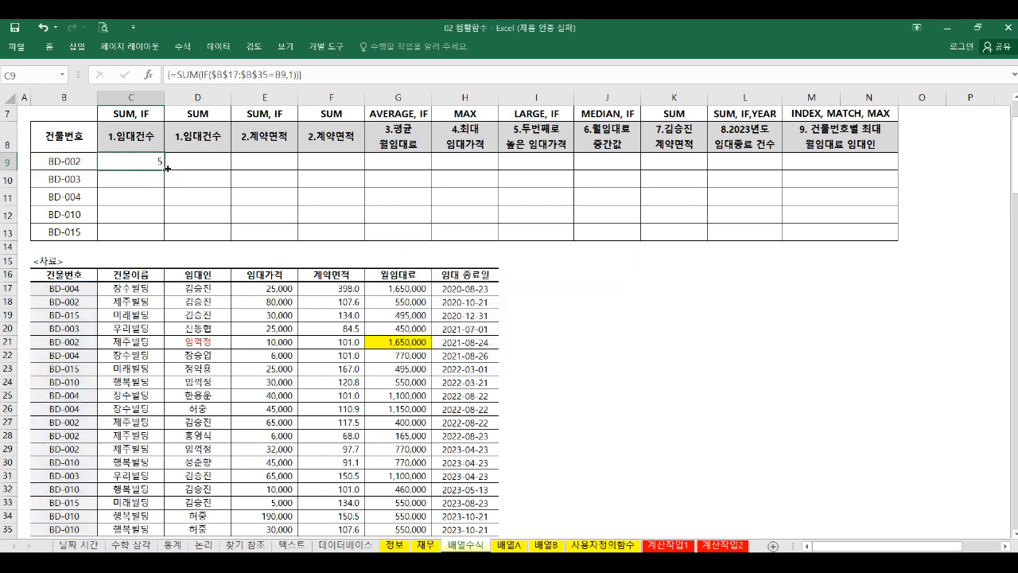
{"action": "double_click", "coordinate": [167, 168]}
Review the logical test and value-if-true arguments of the IF function in the C9 formula.
{"action": "double_click", "coordinate": [143, 164]}
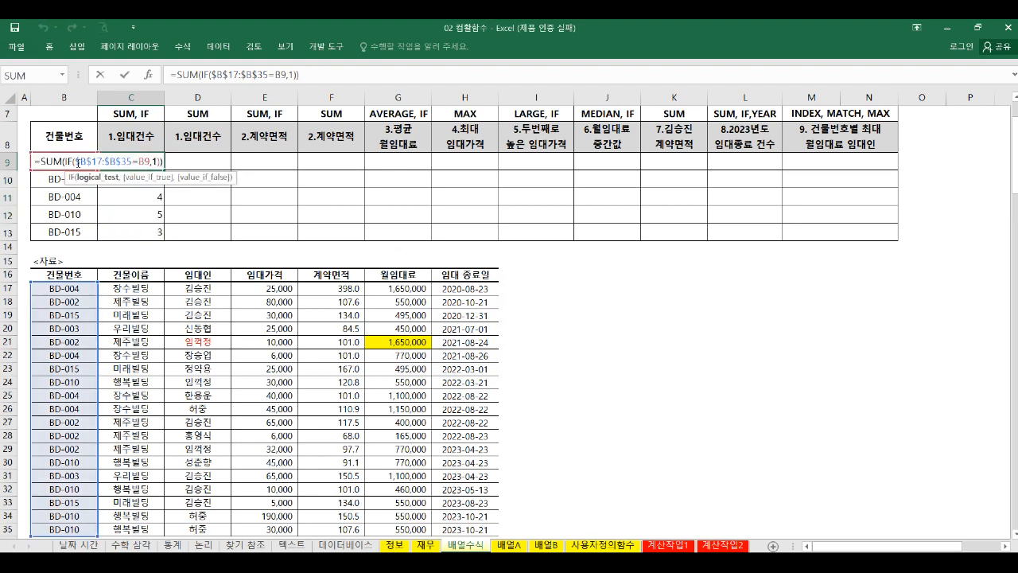
{"action": "left_click", "coordinate": [93, 177]}
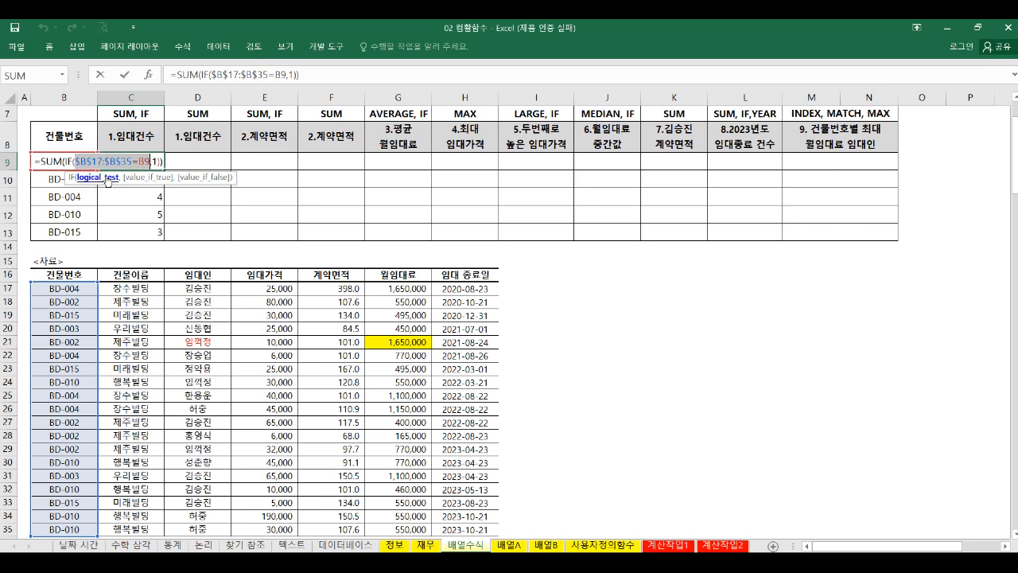
{"action": "left_click", "coordinate": [134, 178]}
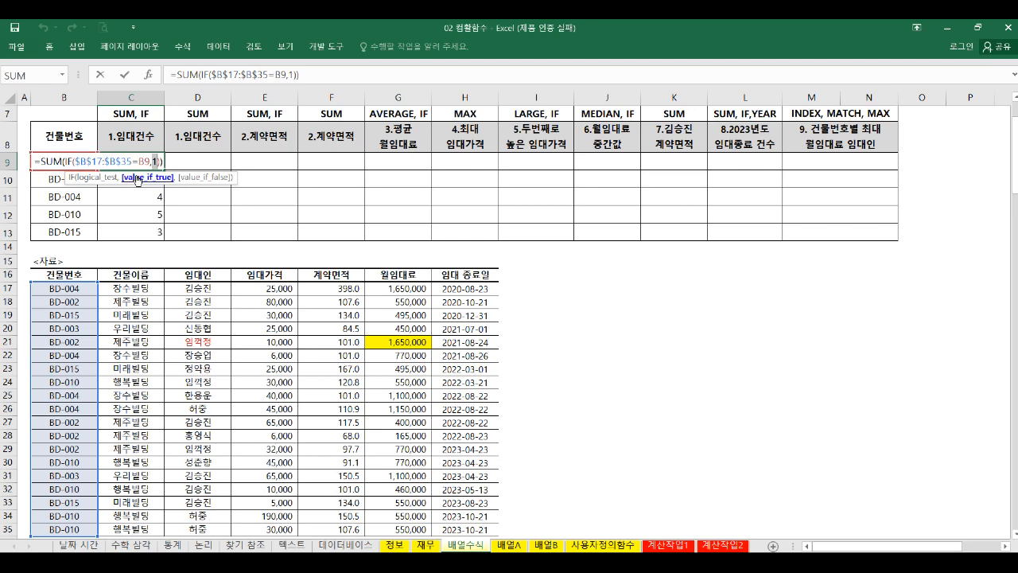
{"action": "key", "text": "ctrl+Return"}
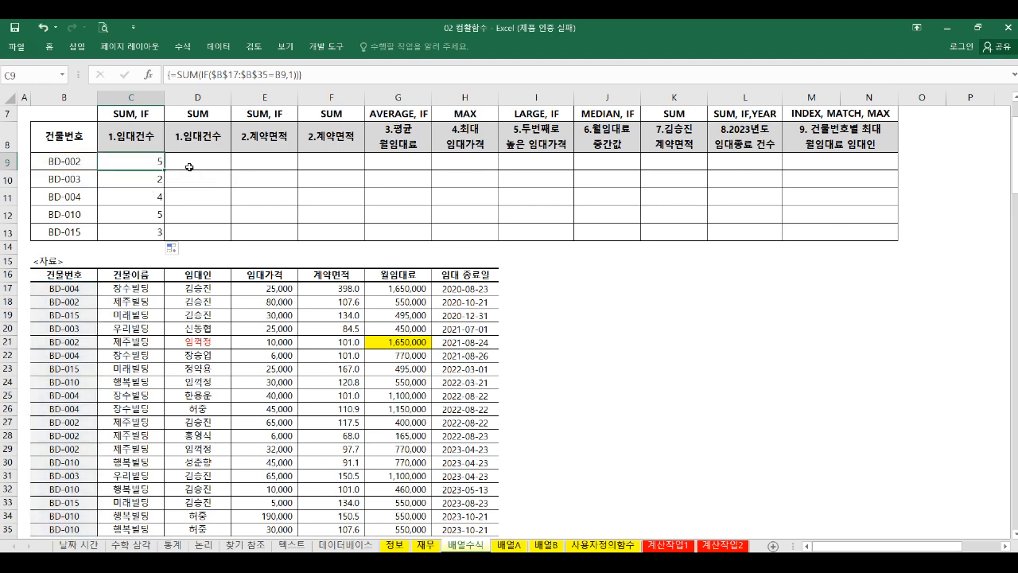
Start a SUM formula in D9 with an inner parenthesis holding the condition $B$17:$B$35=B9.
{"action": "left_click", "coordinate": [193, 162]}
{"action": "type", "text": "=su"}
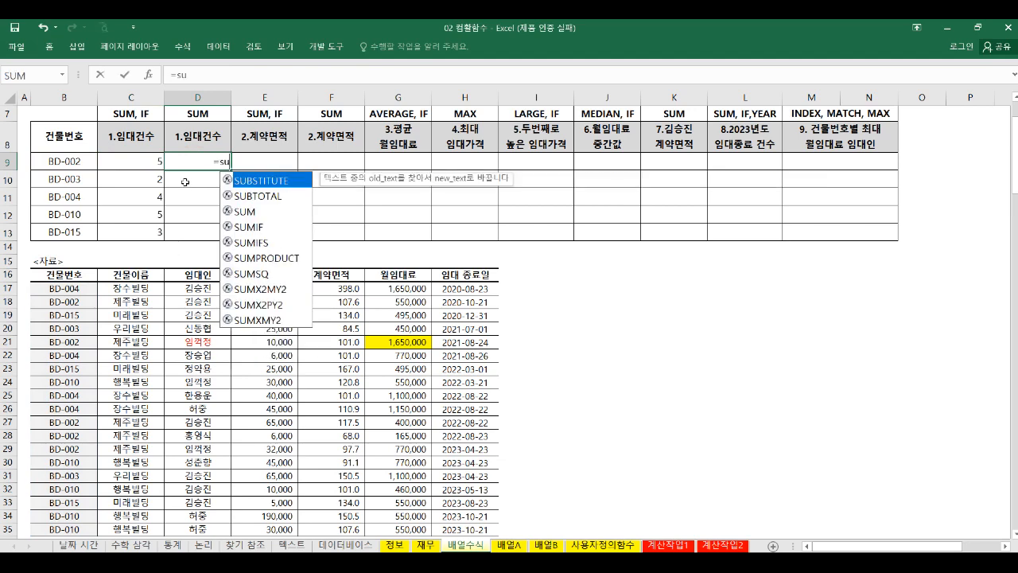
{"action": "type", "text": "m"}
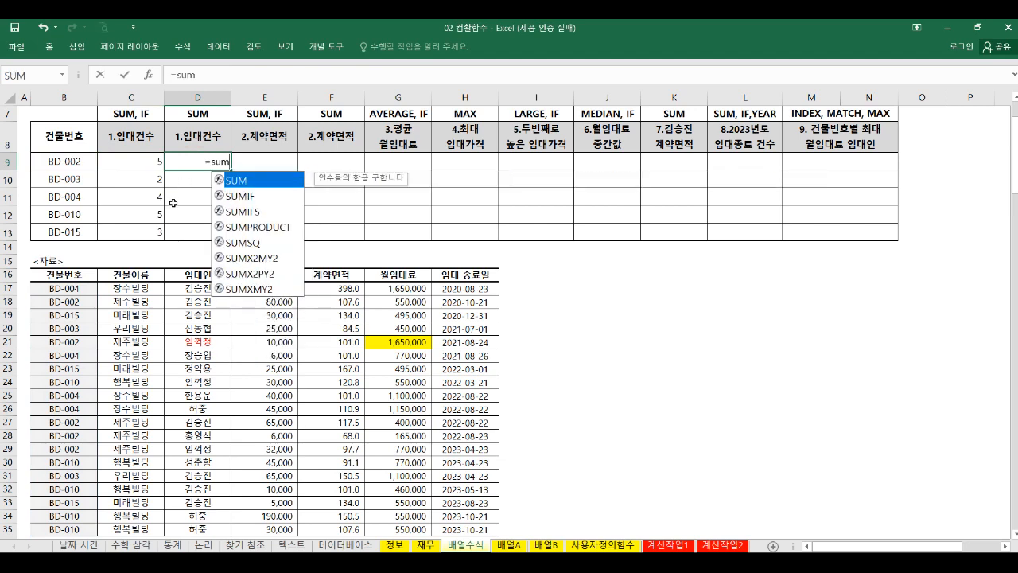
{"action": "key", "text": "Tab"}
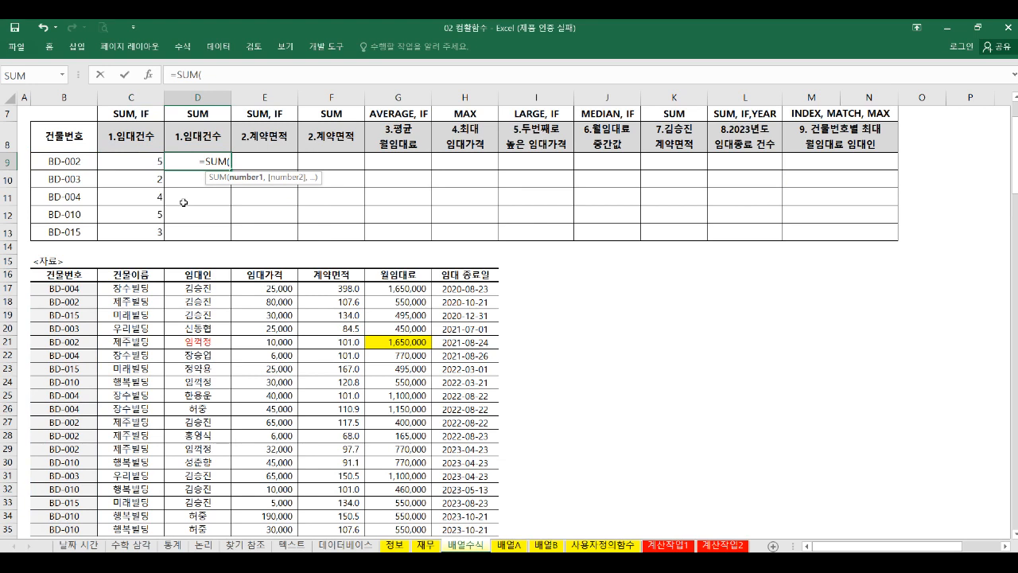
{"action": "type", "text": "("}
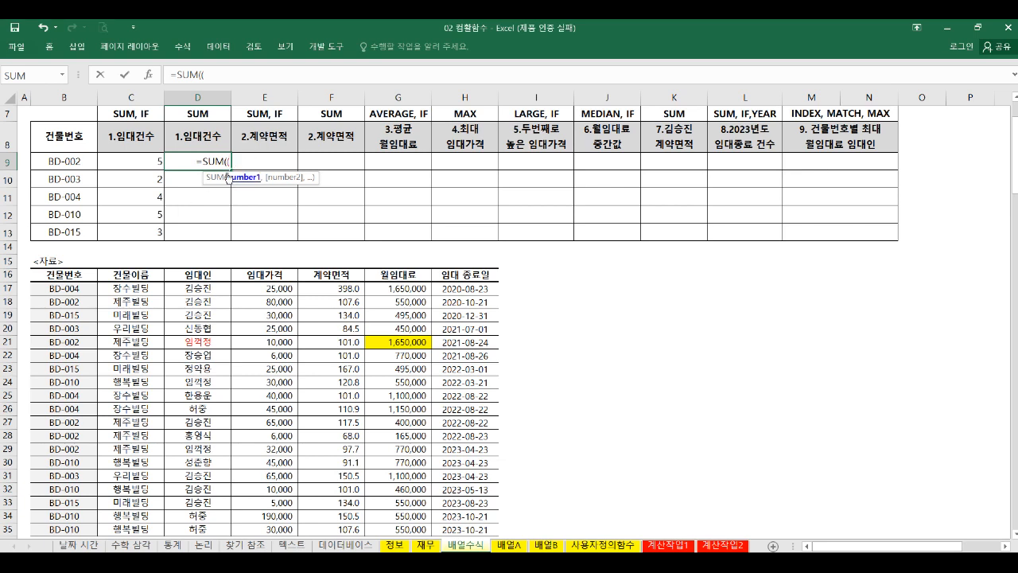
{"action": "left_click_drag", "start_coordinate": [80, 286], "coordinate": [58, 529]}
{"action": "key", "text": "F4"}
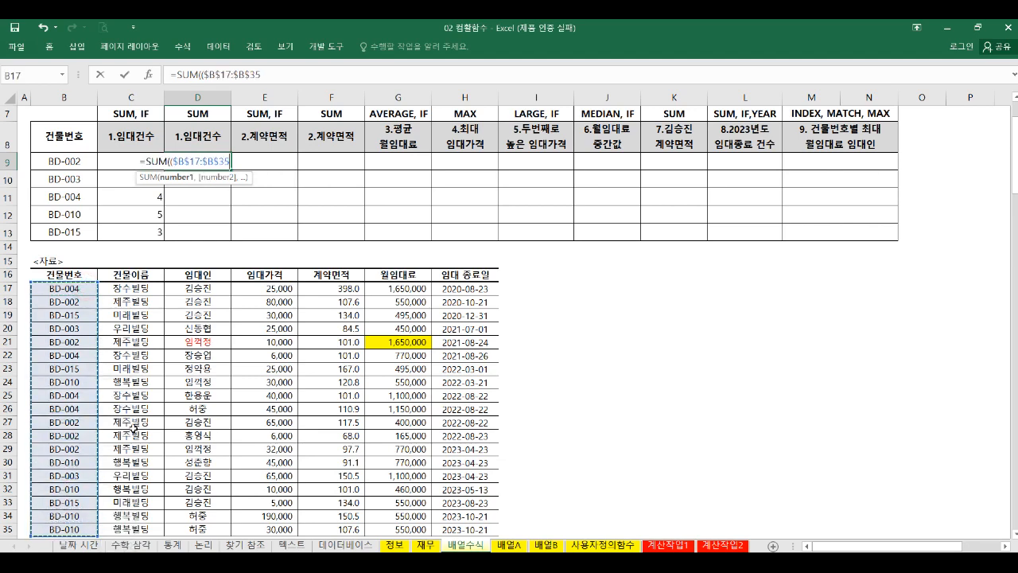
{"action": "type", "text": "="}
{"action": "left_click", "coordinate": [70, 161]}
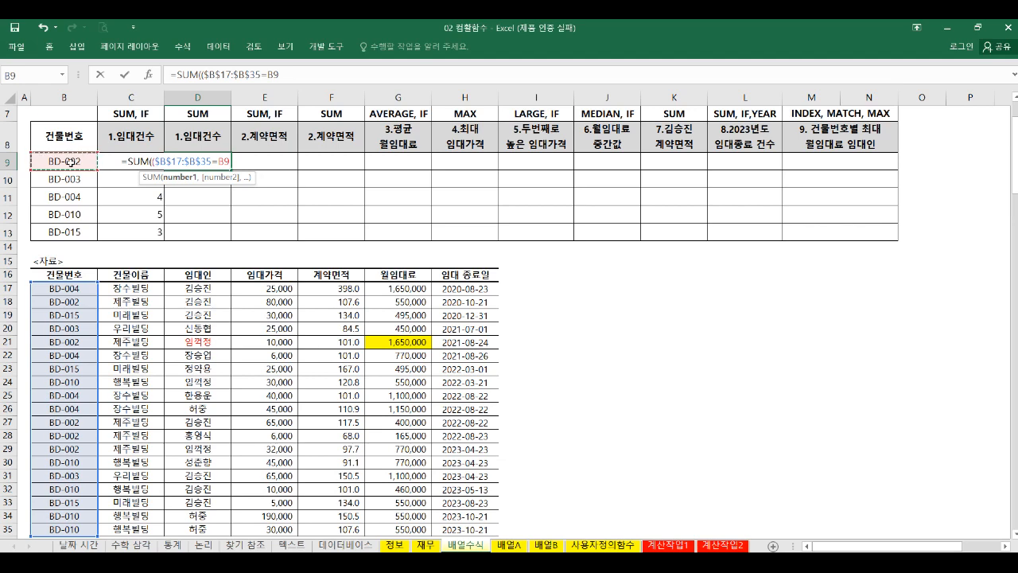
Close the condition's parenthesis, multiply it by 1, and enter D9 as the array formula =SUM(($B$17:$B$35=B9)*1).
{"action": "type", "text": ")"}
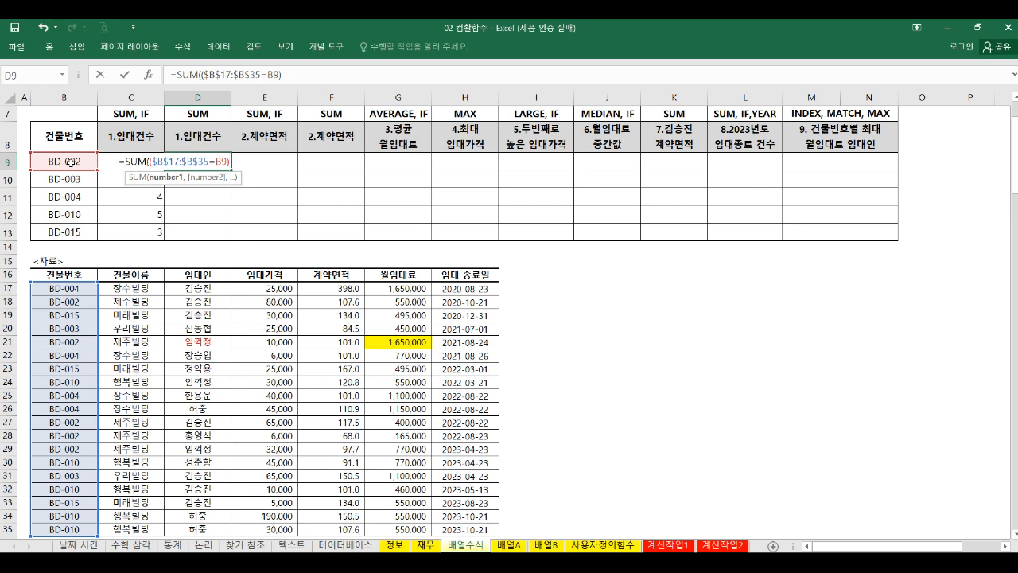
{"action": "type", "text": "*1"}
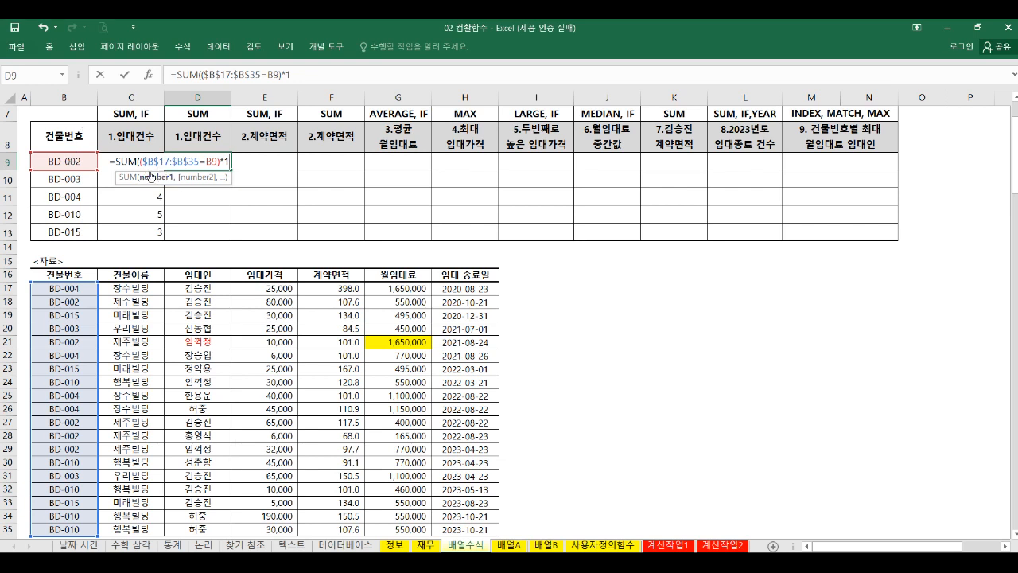
{"action": "left_click_drag", "start_coordinate": [143, 161], "coordinate": [218, 162]}
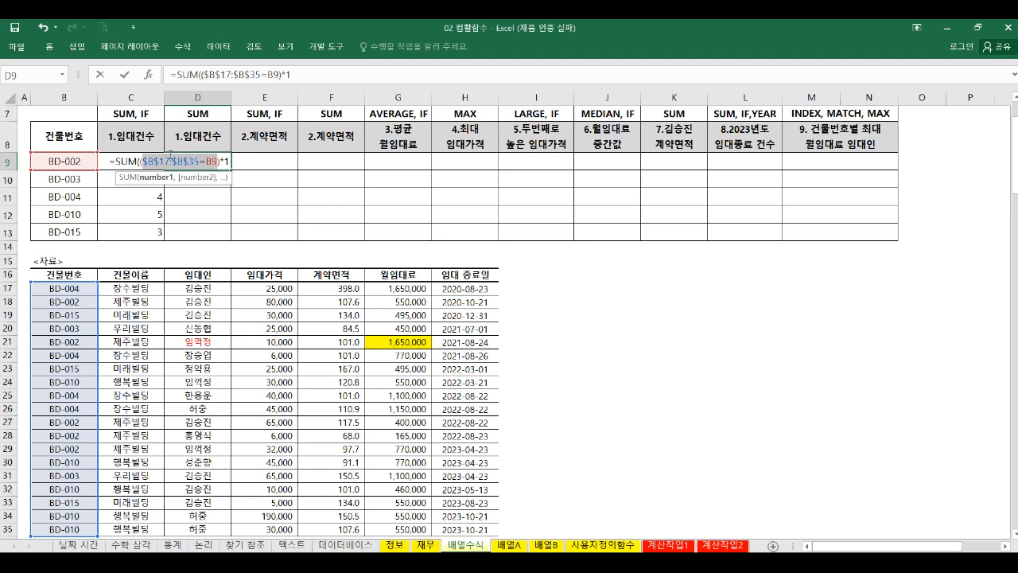
{"action": "left_click_drag", "start_coordinate": [138, 160], "coordinate": [123, 158]}
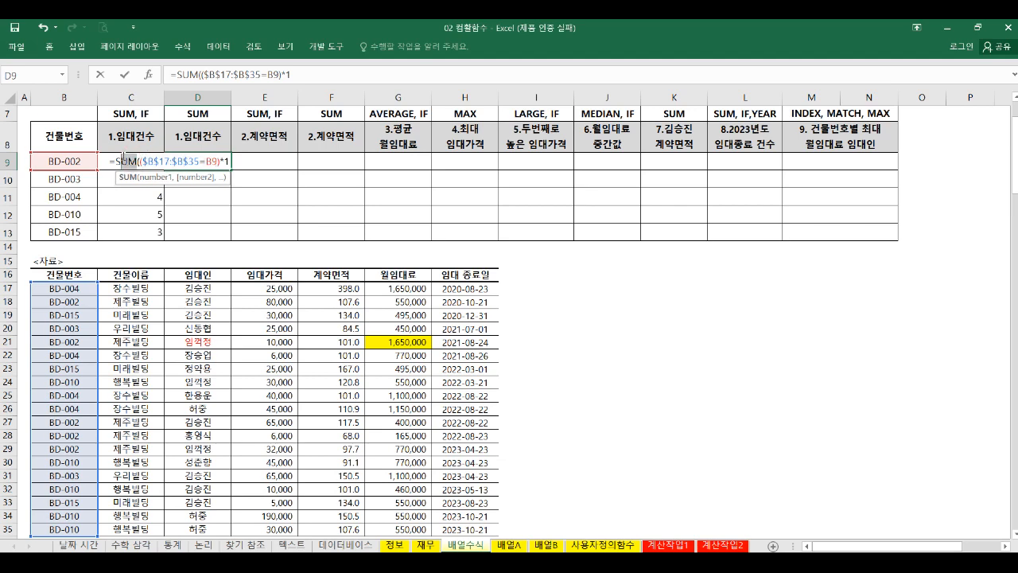
{"action": "key", "text": "ctrl+shift+Return"}
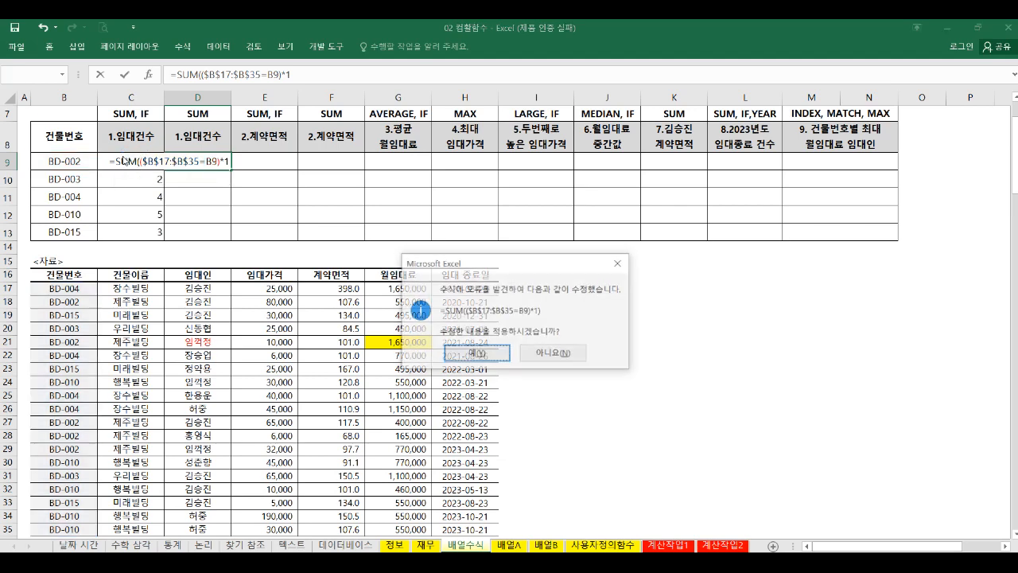
{"action": "key", "text": "Return"}
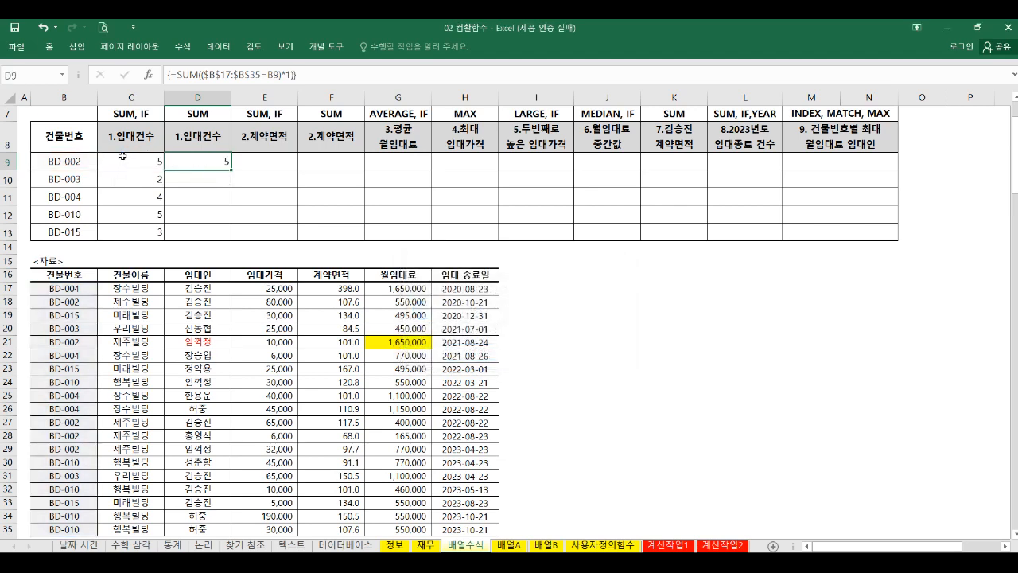
Fill the D9 array formula down through D13 and look over the 계약면적 values in the data table.
{"action": "double_click", "coordinate": [229, 168]}
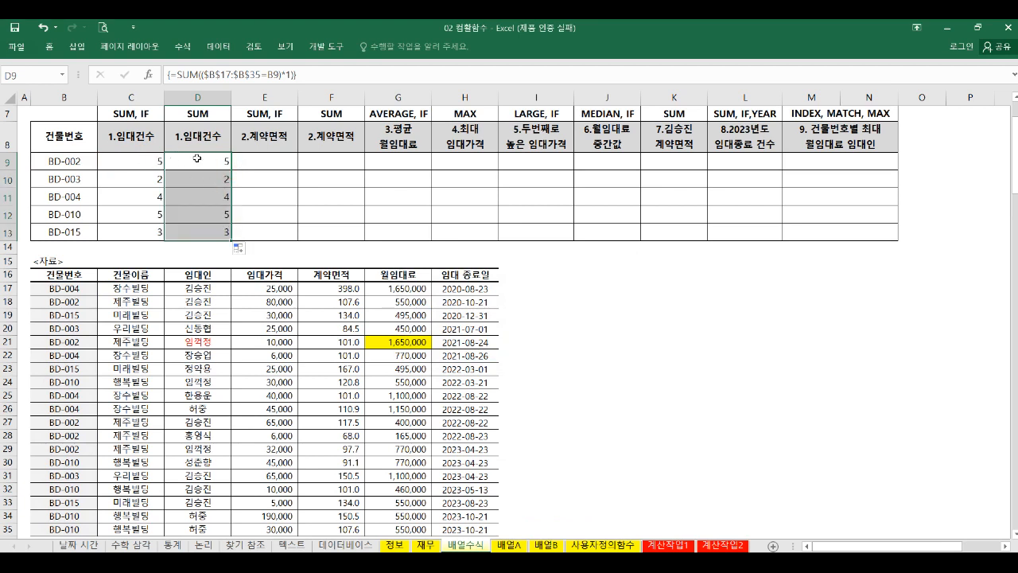
{"action": "left_click", "coordinate": [269, 163]}
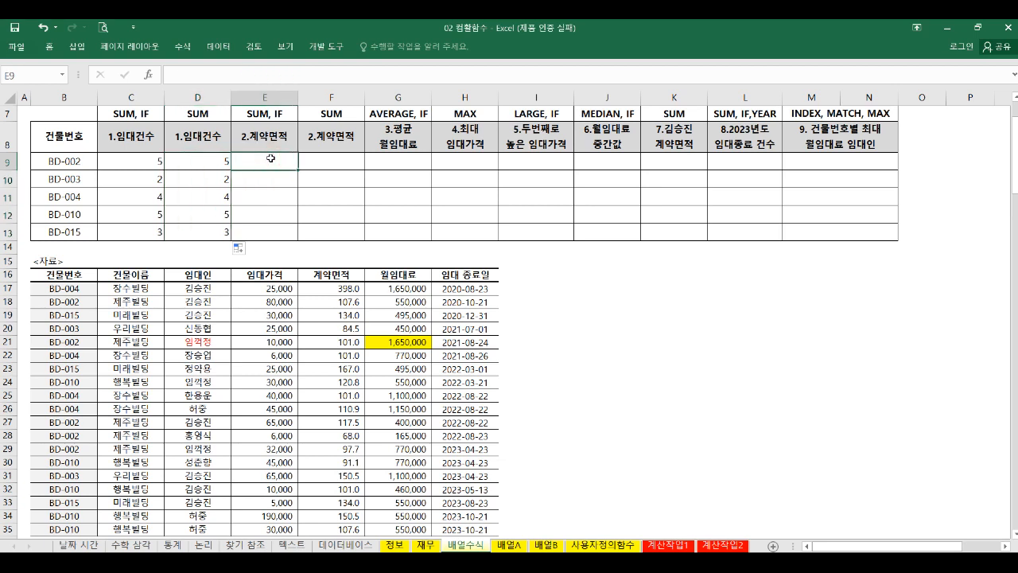
{"action": "left_click_drag", "start_coordinate": [340, 288], "coordinate": [339, 361]}
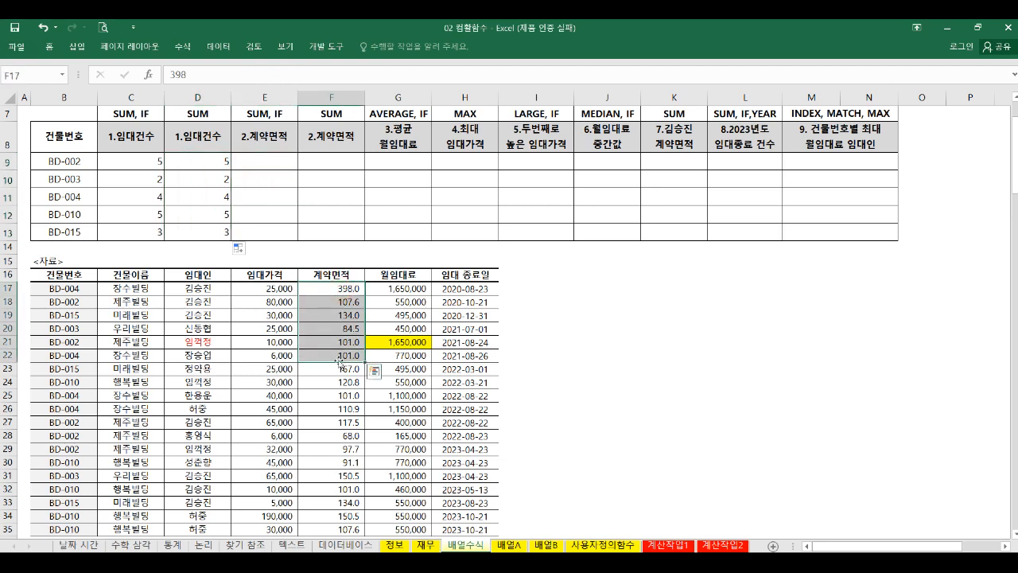
{"action": "left_click", "coordinate": [349, 318]}
Start a SUM formula in E9 with a nested IF whose logical test is $B$17:$B$35=B9.
{"action": "left_click", "coordinate": [277, 162]}
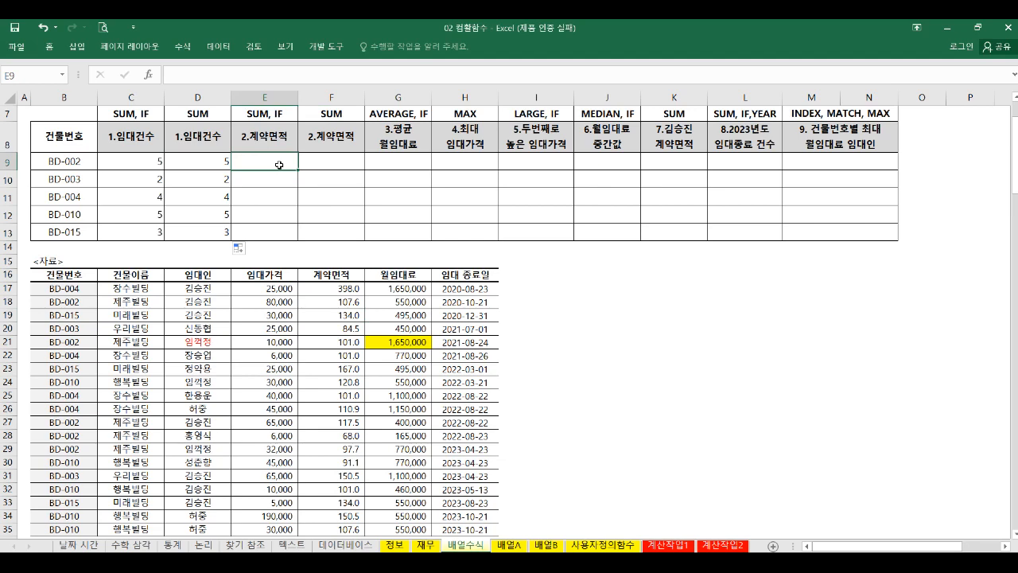
{"action": "type", "text": "=sum"}
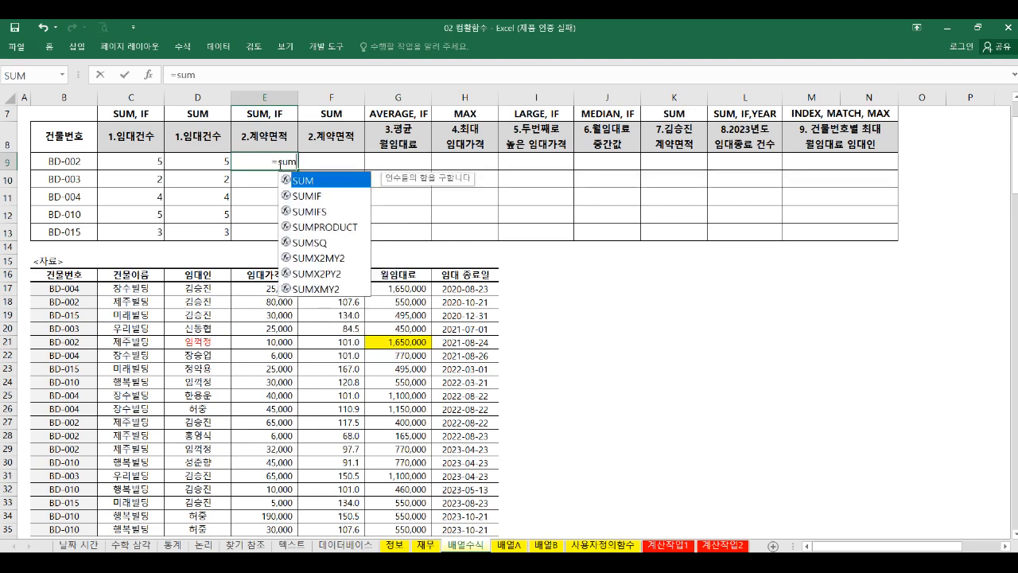
{"action": "key", "text": "Tab"}
{"action": "type", "text": "if"}
{"action": "key", "text": "Tab"}
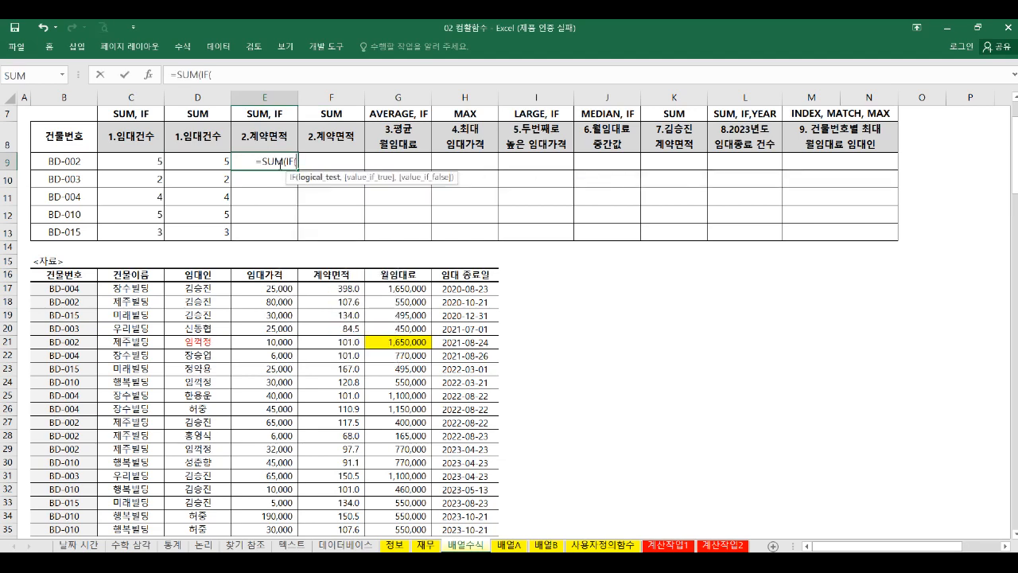
{"action": "left_click_drag", "start_coordinate": [93, 288], "coordinate": [61, 526]}
{"action": "key", "text": "F4"}
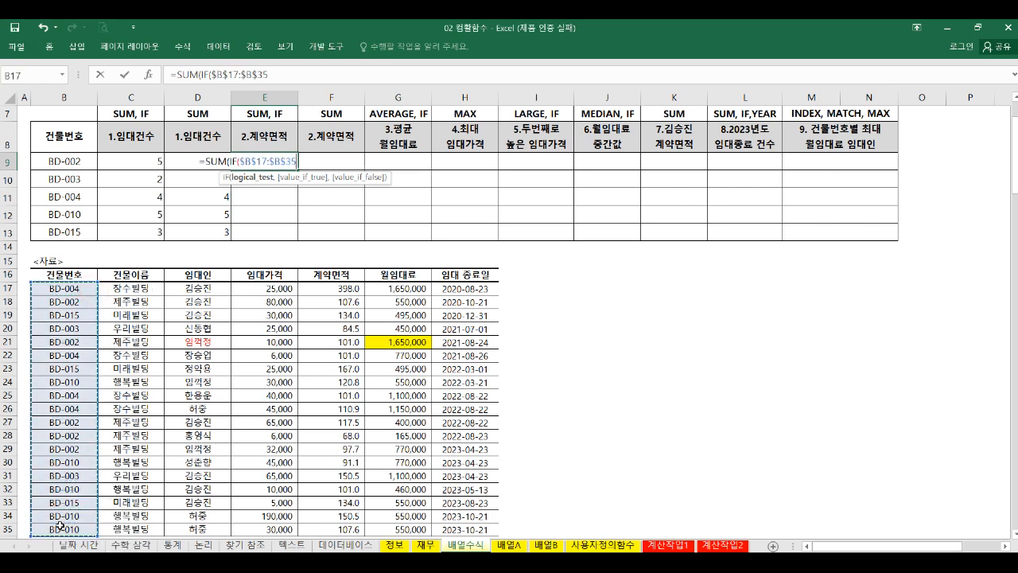
{"action": "type", "text": "="}
{"action": "left_click", "coordinate": [59, 158]}
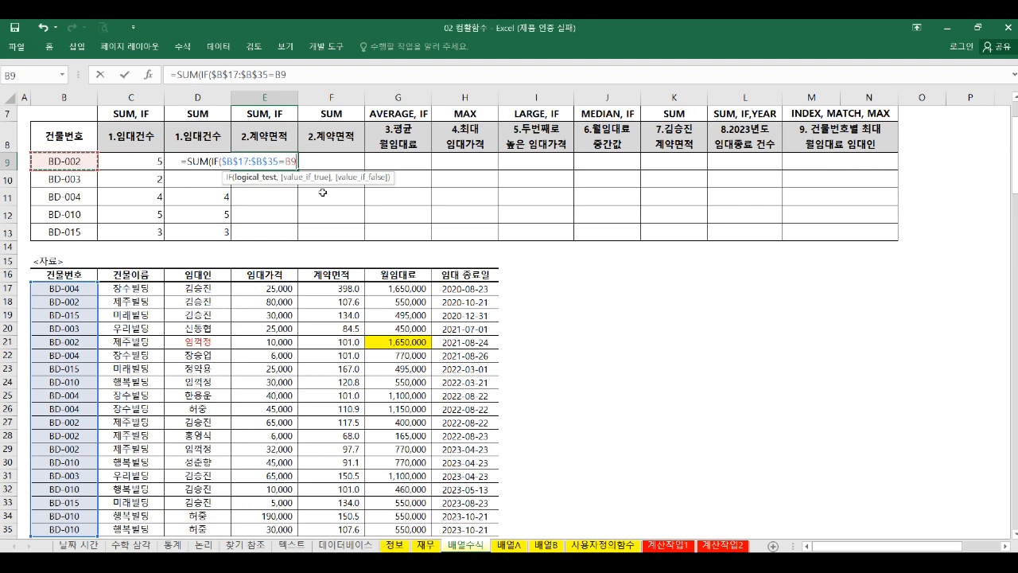
Add $F$17:$F$35 as the value if true, enter E9 as an array formula accepting the parenthesis correction, and fill it down through E13.
{"action": "type", "text": ","}
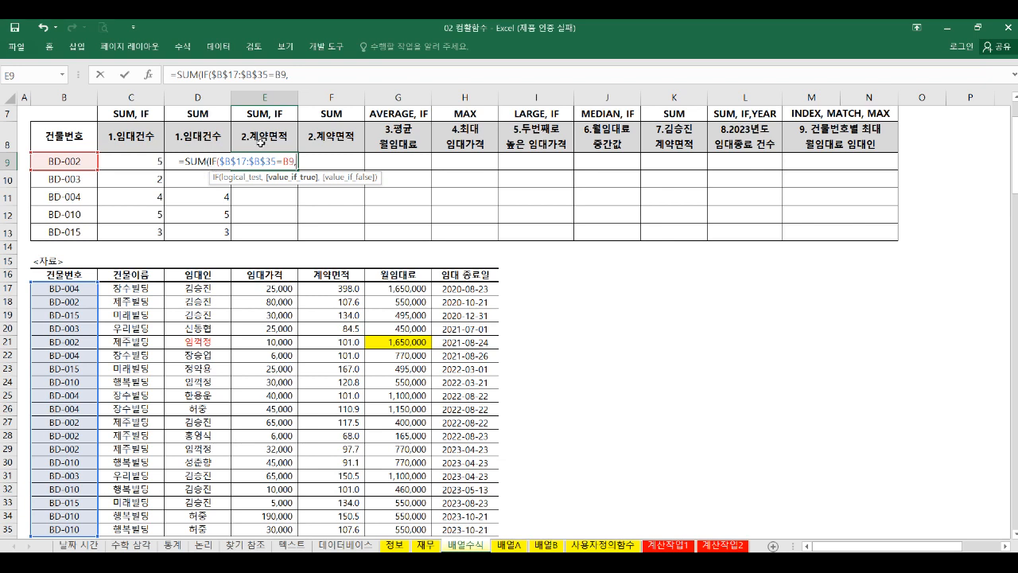
{"action": "left_click_drag", "start_coordinate": [344, 299], "coordinate": [336, 528]}
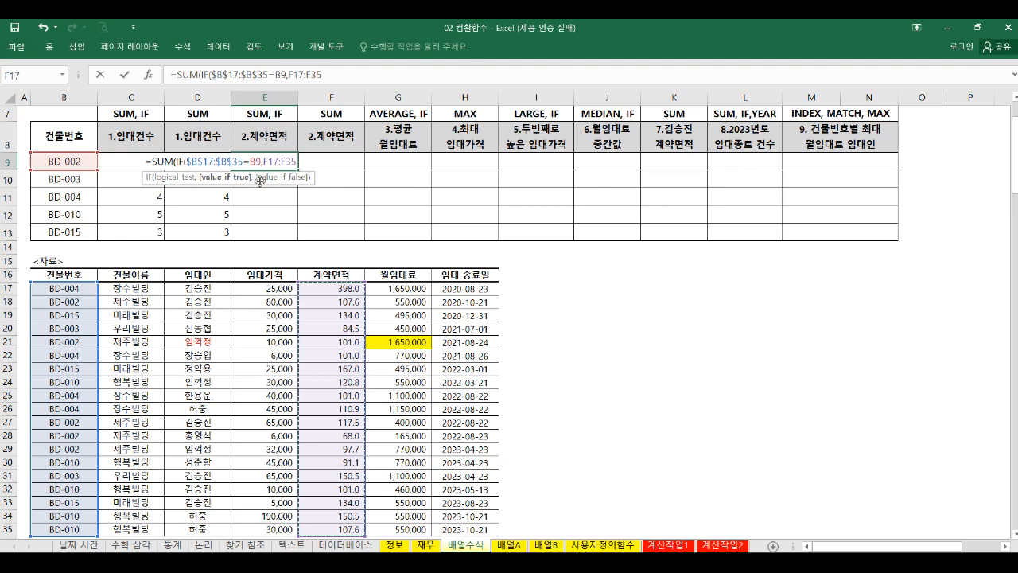
{"action": "key", "text": "F4"}
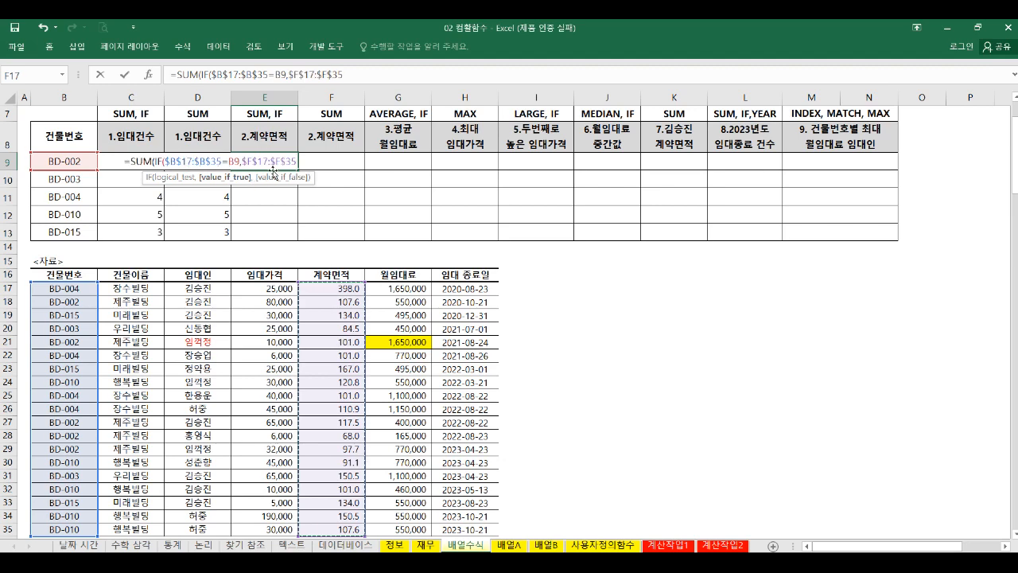
{"action": "key", "text": "ctrl+shift+Return"}
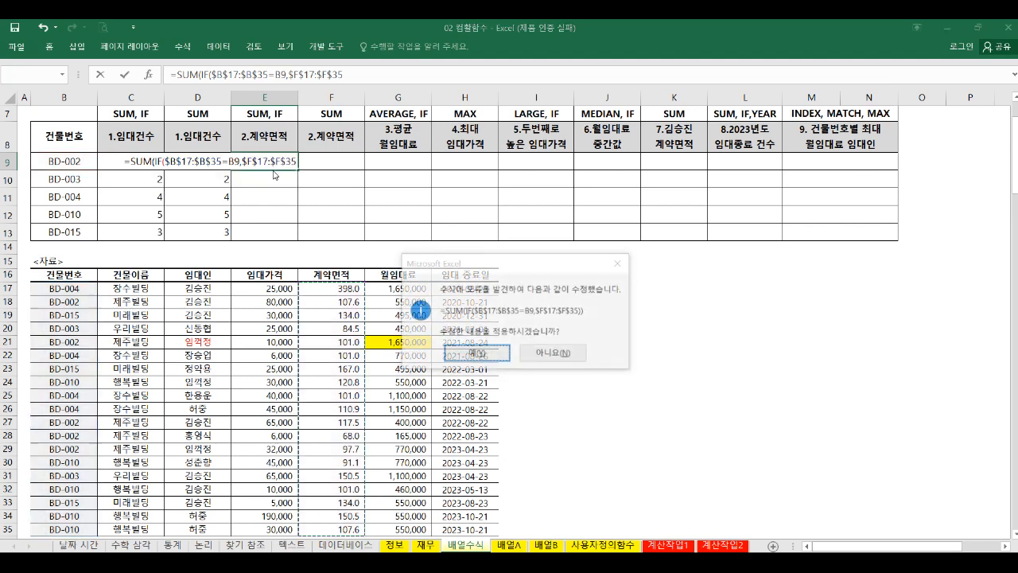
{"action": "key", "text": "Return"}
{"action": "left_click_drag", "start_coordinate": [299, 168], "coordinate": [299, 236]}
Start a SUM formula in F9 with the parenthesised condition ($B$17:$B$35=B9).
{"action": "left_click", "coordinate": [331, 163]}
{"action": "type", "text": "=sum"}
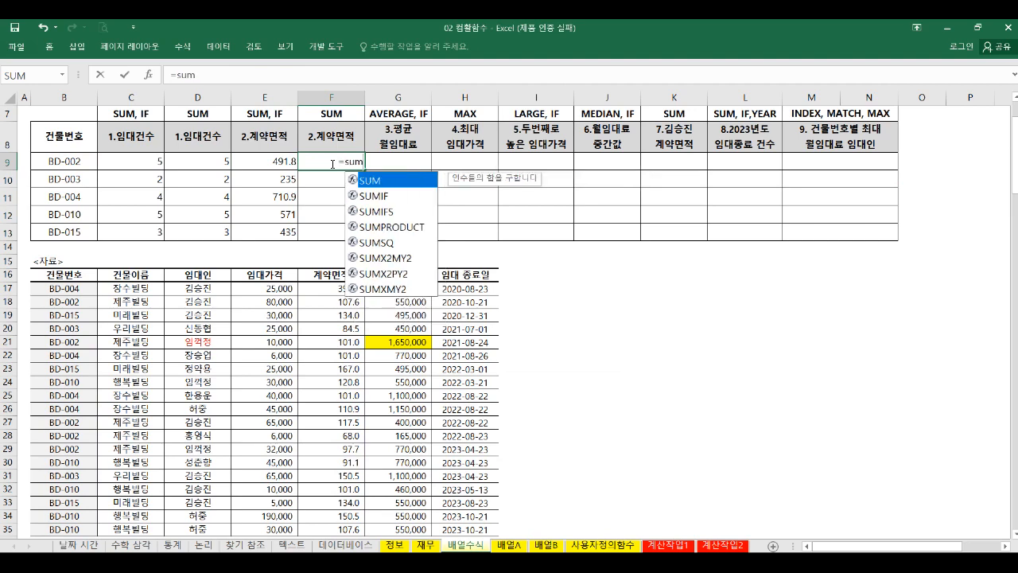
{"action": "key", "text": "Tab"}
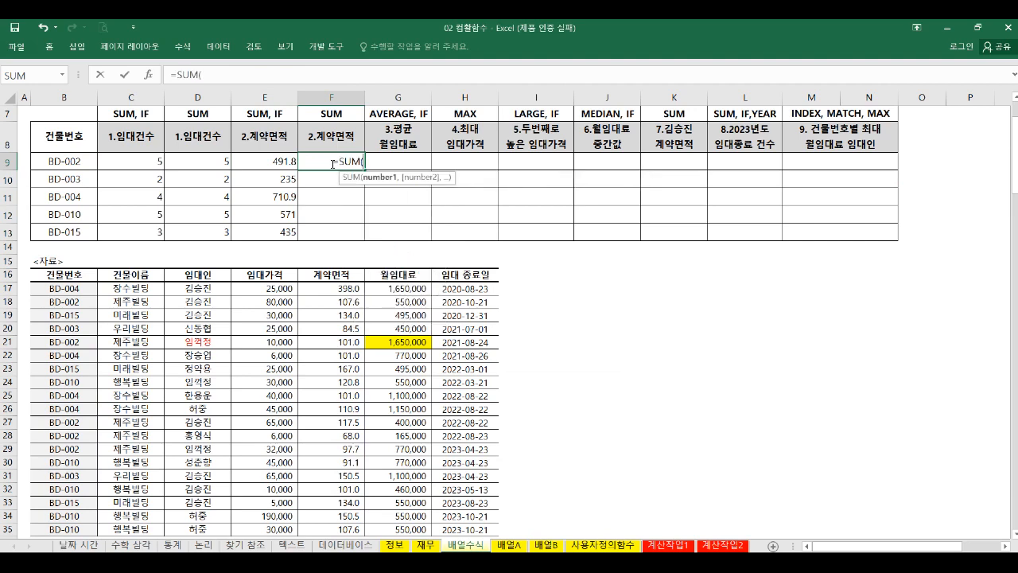
{"action": "type", "text": "("}
{"action": "left_click_drag", "start_coordinate": [78, 289], "coordinate": [45, 524]}
{"action": "key", "text": "F4"}
{"action": "type", "text": "="}
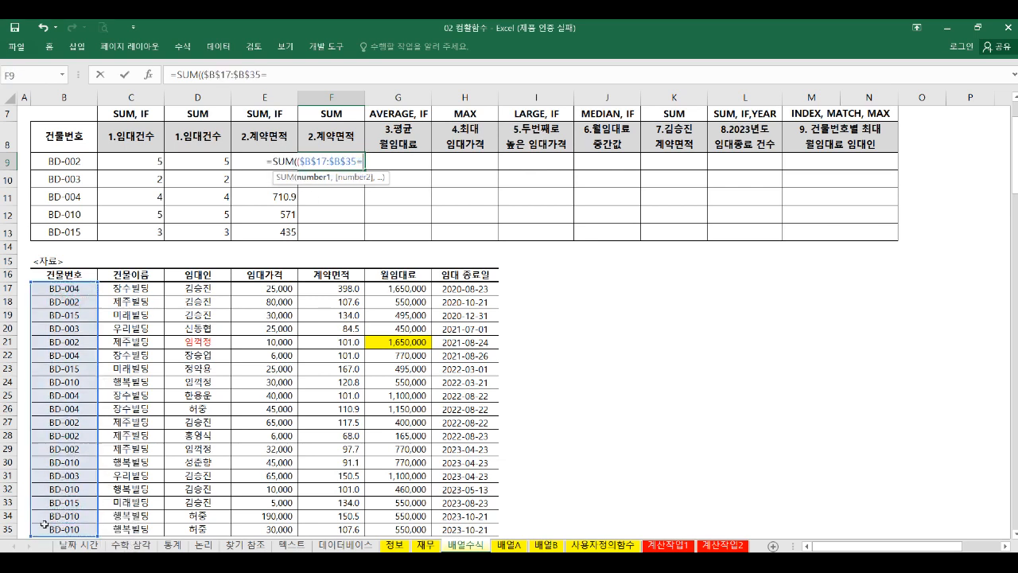
{"action": "left_click", "coordinate": [81, 158]}
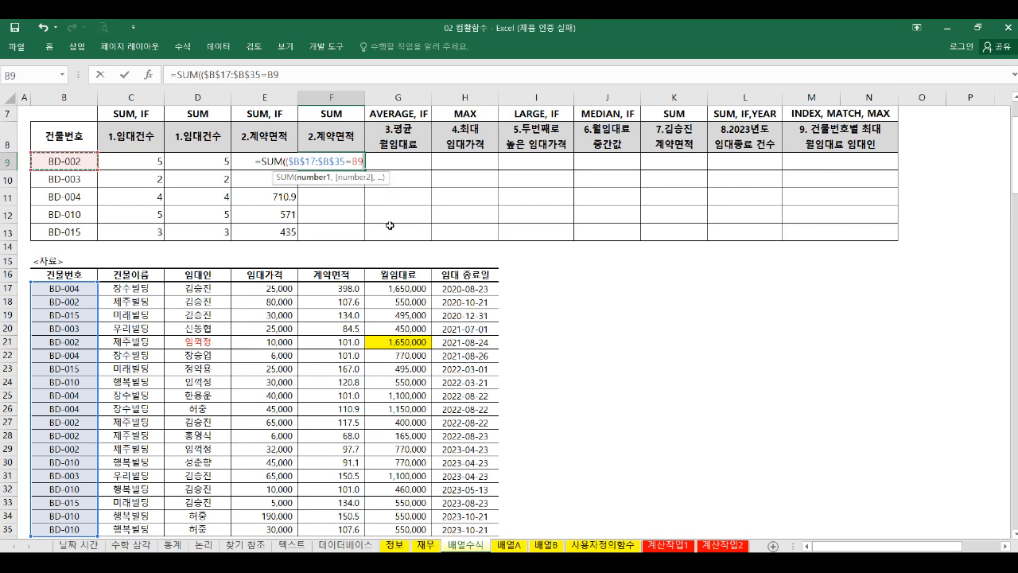
{"action": "type", "text": ")"}
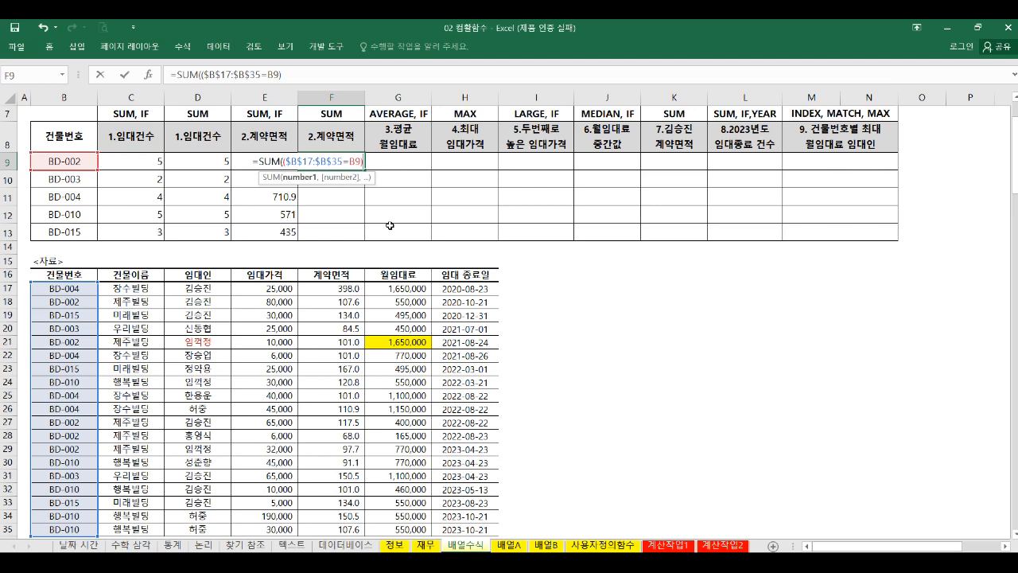
Multiply the condition by $F$17:$F$35, enter F9 as an array formula, and fill it down through F13.
{"action": "type", "text": "*"}
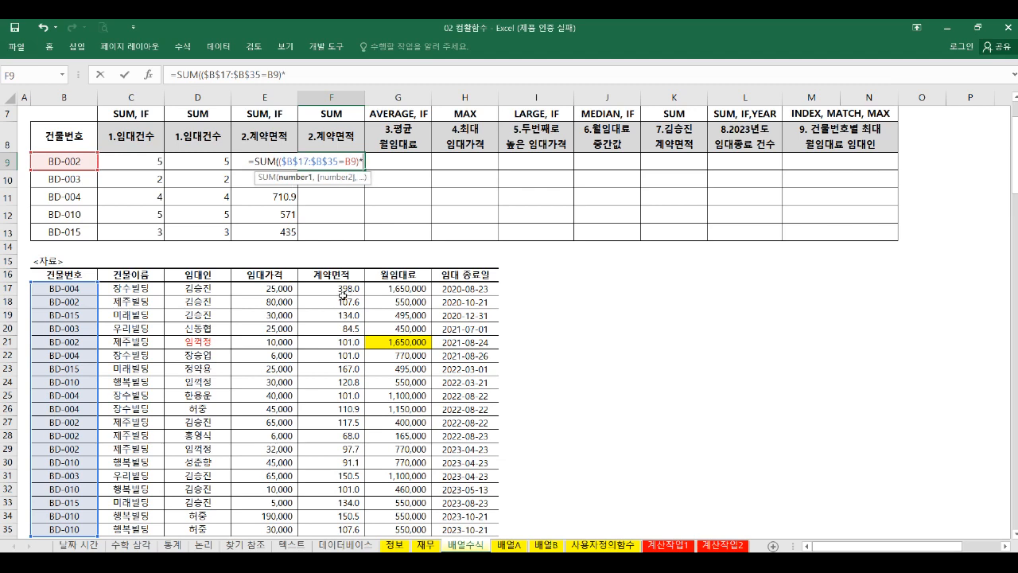
{"action": "left_click_drag", "start_coordinate": [343, 295], "coordinate": [334, 494]}
{"action": "left_click_drag", "start_coordinate": [335, 532], "coordinate": [335, 533]}
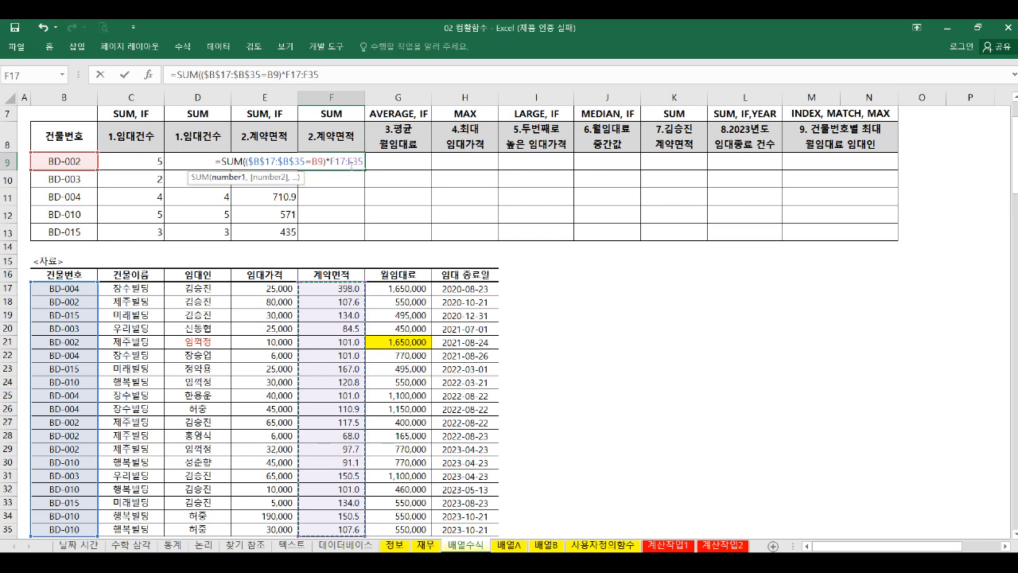
{"action": "key", "text": "F4"}
{"action": "key", "text": "ctrl+shift+Return"}
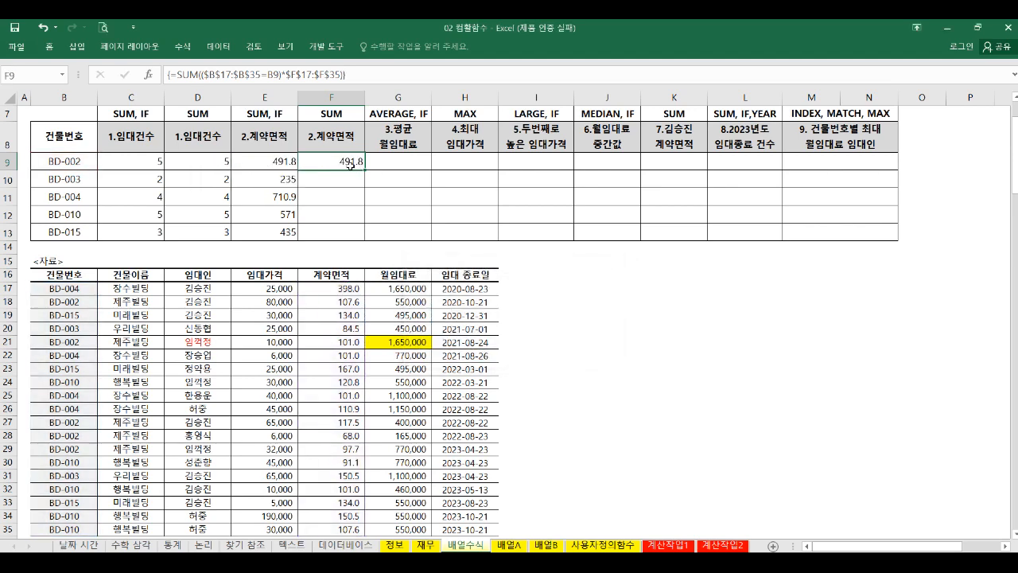
{"action": "left_click_drag", "start_coordinate": [368, 171], "coordinate": [364, 239]}
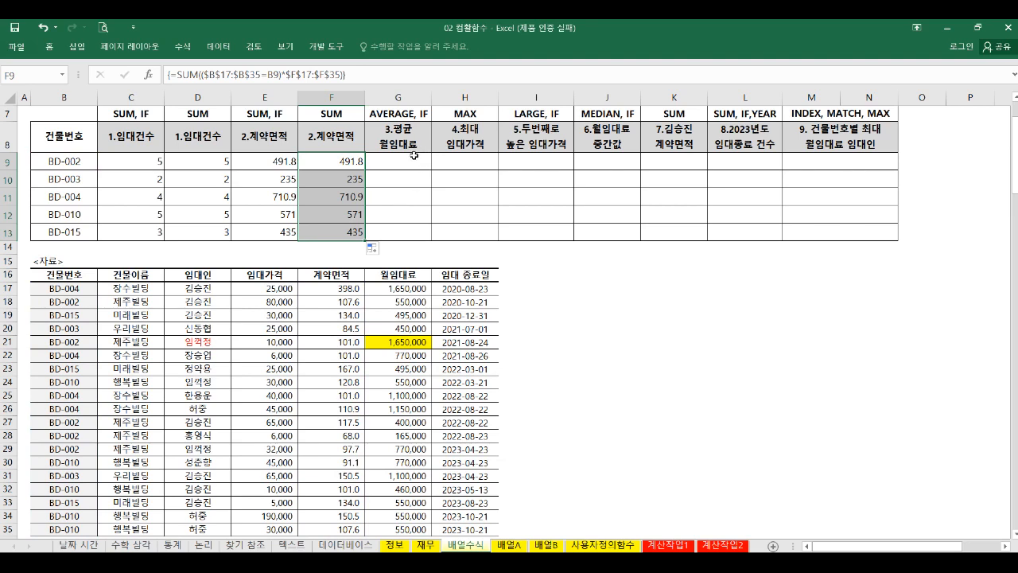
Start an AVERAGE formula in G9 with a nested IF whose logical test is $B$17:$B$35=B9.
{"action": "left_click_drag", "start_coordinate": [401, 116], "coordinate": [673, 117]}
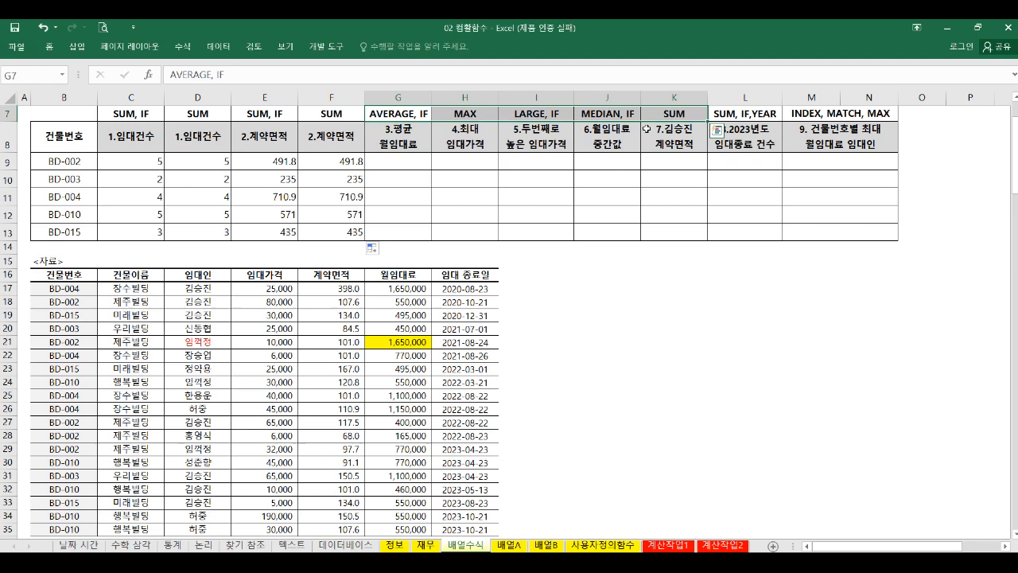
{"action": "left_click", "coordinate": [417, 163]}
{"action": "type", "text": "=a"}
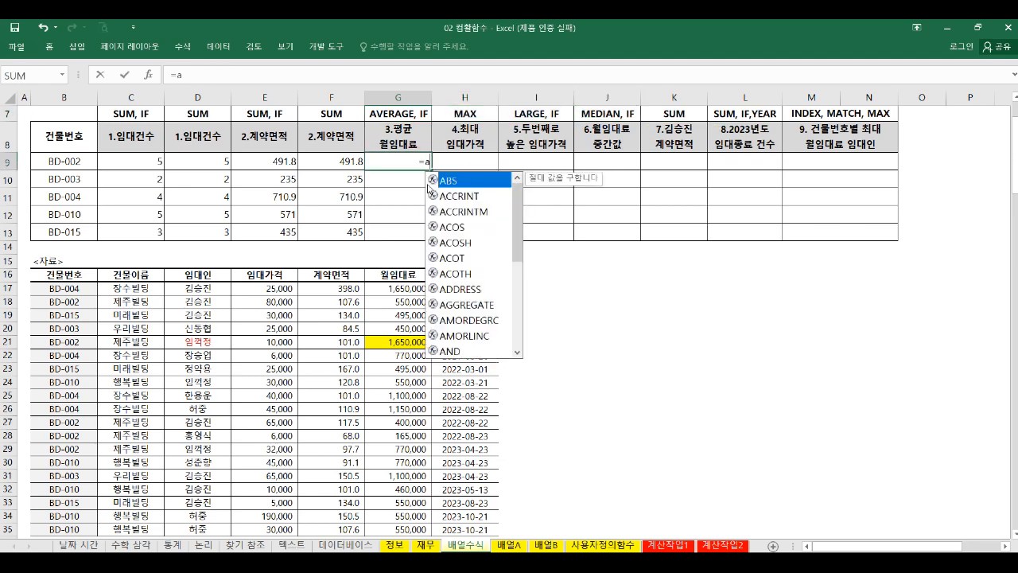
{"action": "type", "text": "v"}
{"action": "key", "text": "Down"}
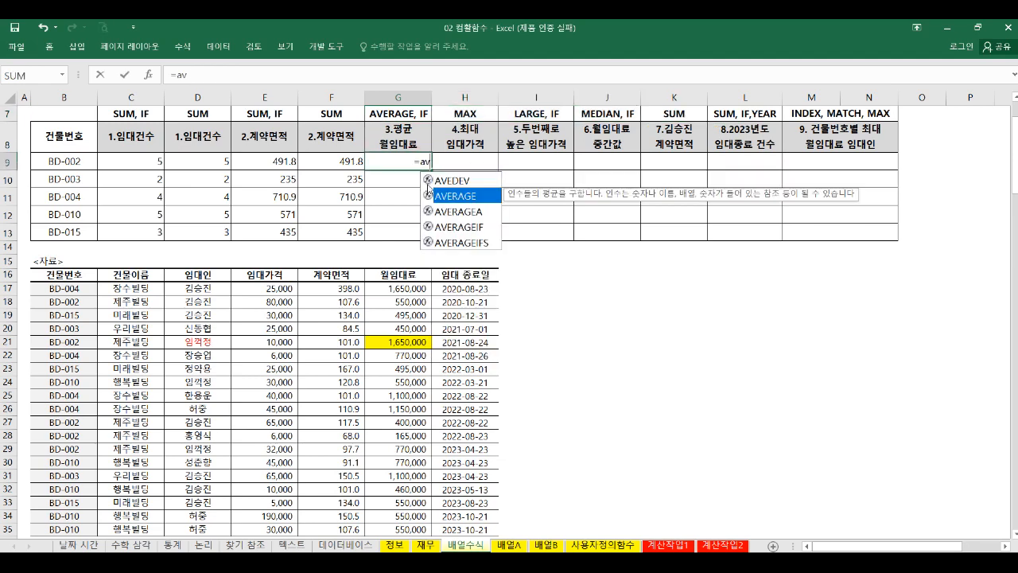
{"action": "key", "text": "Tab"}
{"action": "type", "text": "if"}
{"action": "key", "text": "Tab"}
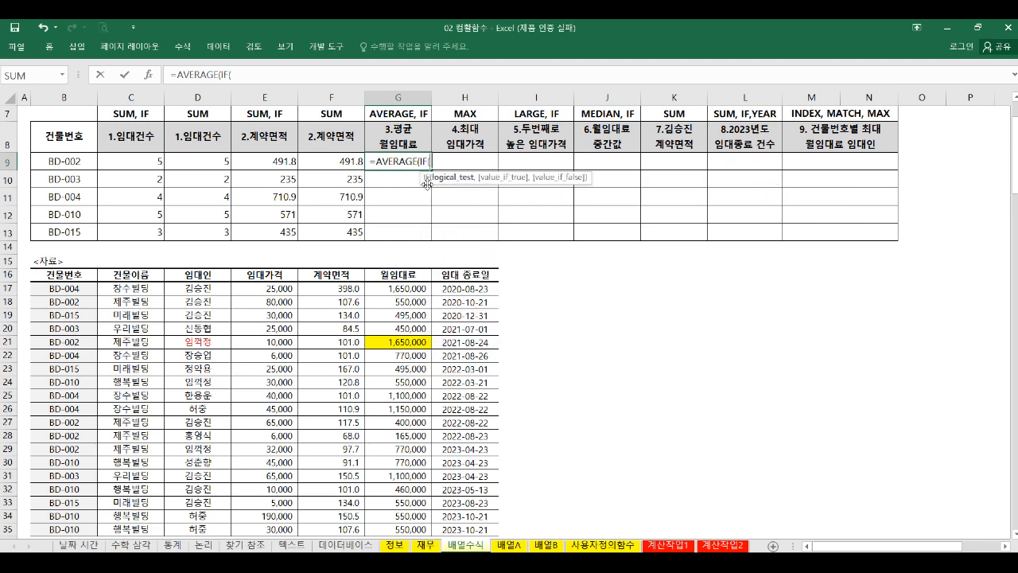
{"action": "left_click_drag", "start_coordinate": [84, 284], "coordinate": [70, 522]}
{"action": "key", "text": "F4"}
{"action": "type", "text": "="}
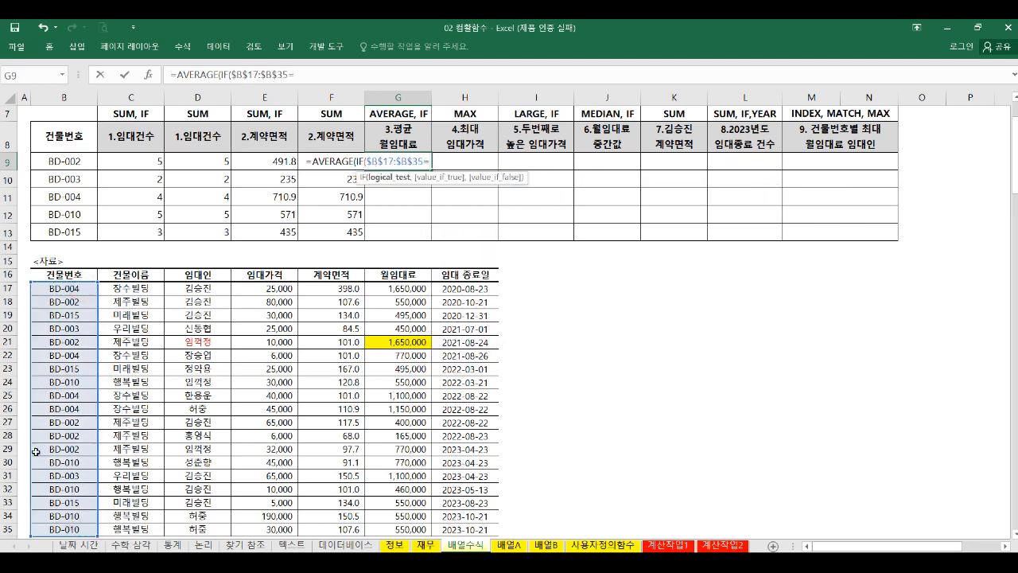
{"action": "left_click", "coordinate": [66, 161]}
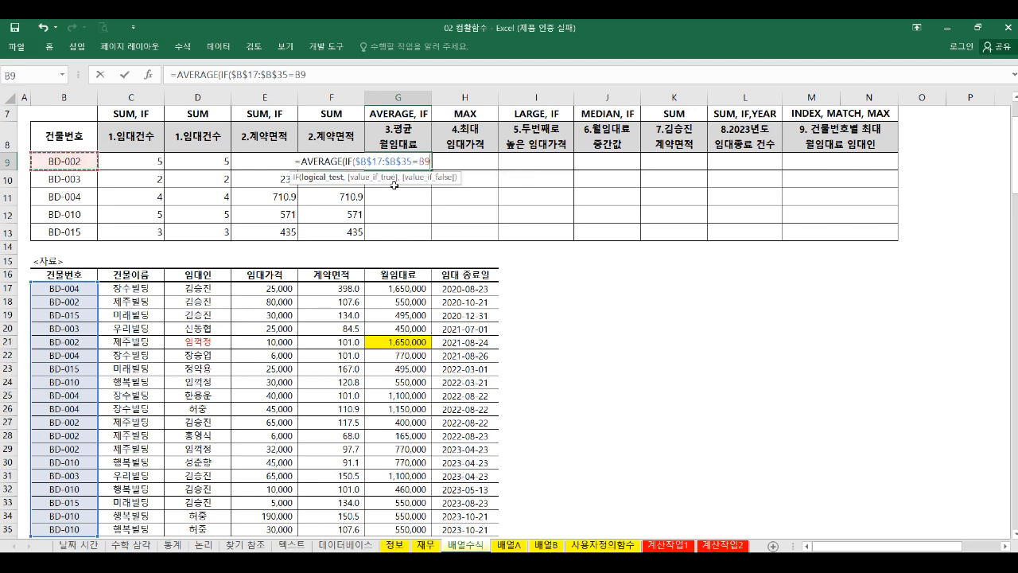
Add $G$17:$G$35 as the value if true, enter G9 as an array formula, and fill it down through G13.
{"action": "type", "text": ","}
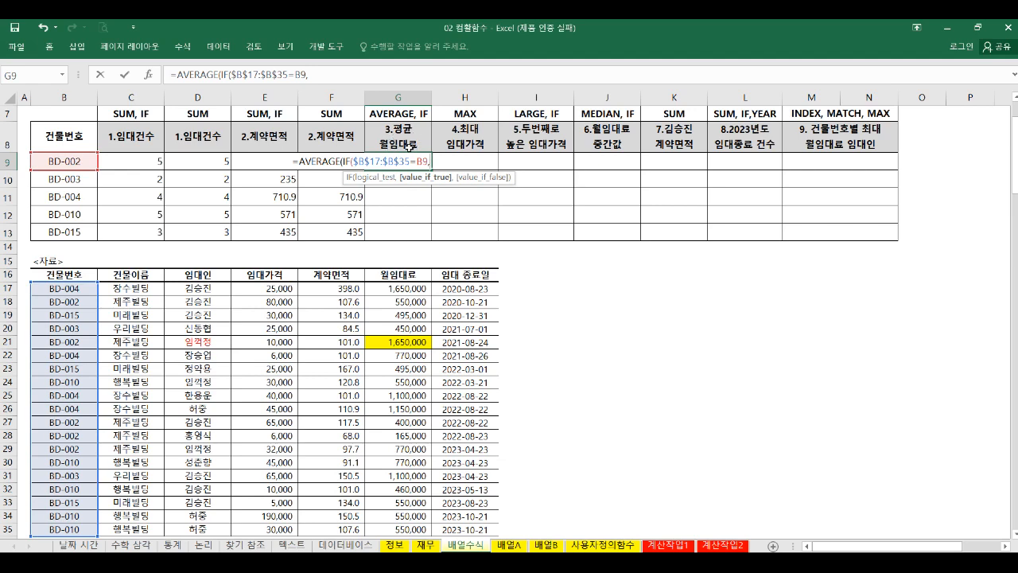
{"action": "left_click_drag", "start_coordinate": [393, 292], "coordinate": [395, 523]}
{"action": "key", "text": "F4"}
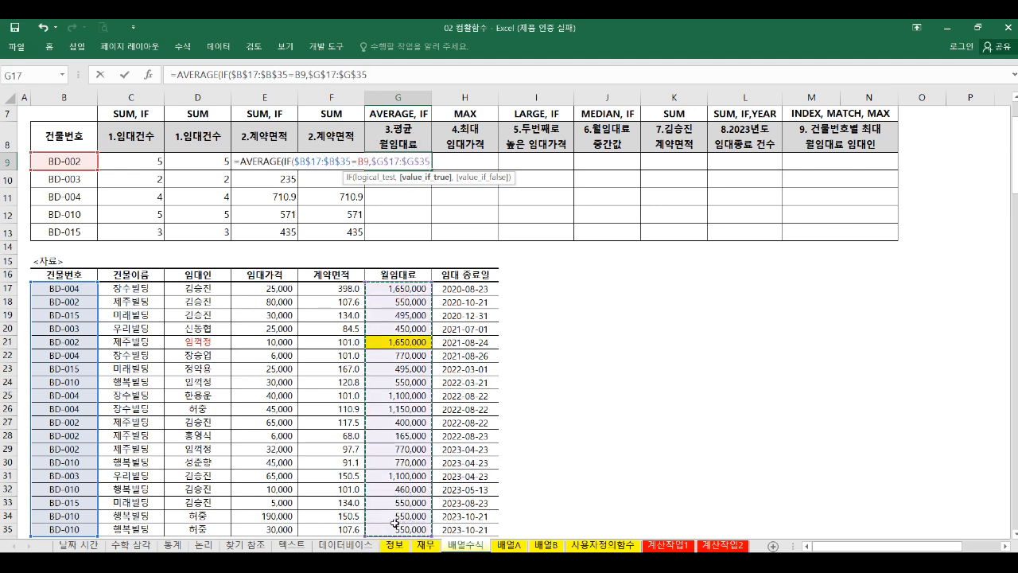
{"action": "key", "text": "ctrl+shift+Return"}
{"action": "key", "text": "Return"}
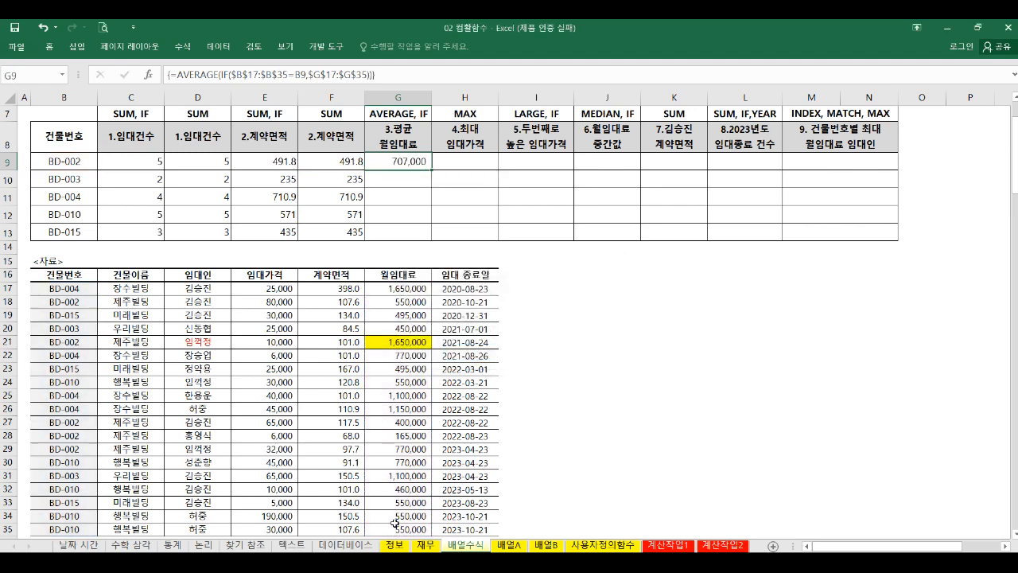
{"action": "left_click_drag", "start_coordinate": [435, 167], "coordinate": [436, 236]}
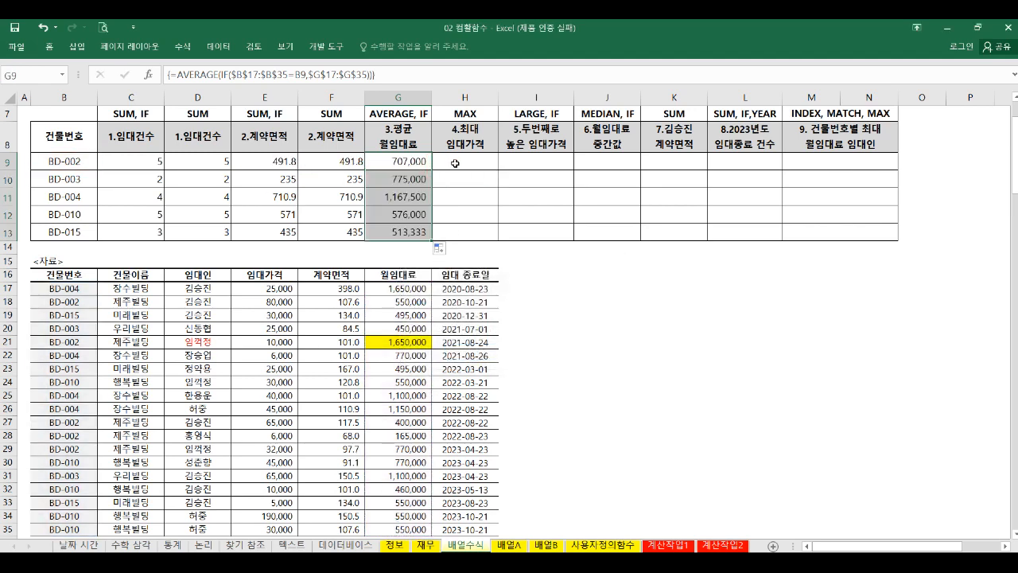
Start a MAX formula in H9 with the parenthesised condition ($B$17:$B$35=B9) followed by a multiplication sign.
{"action": "left_click", "coordinate": [468, 164]}
{"action": "type", "text": "=ma"}
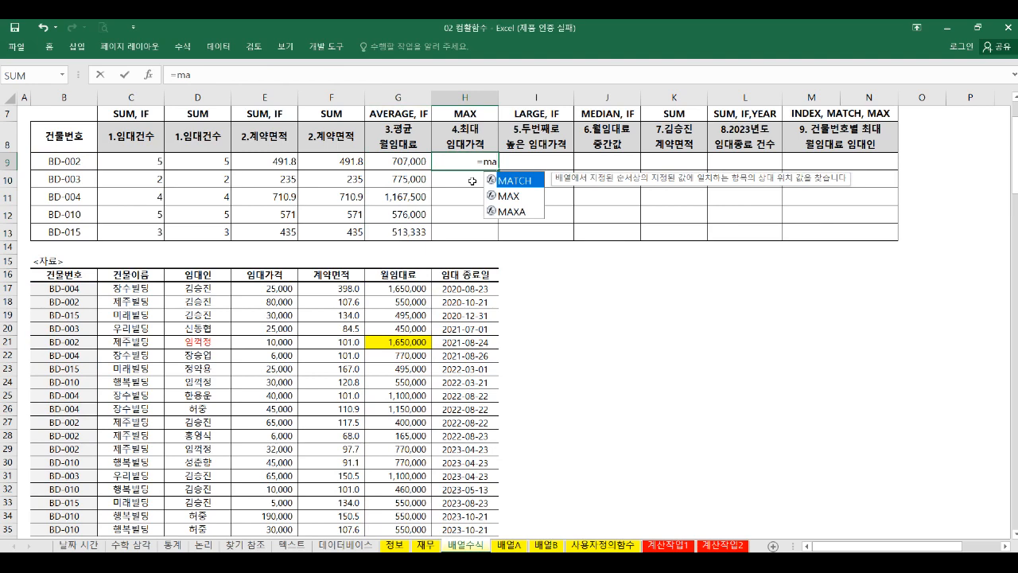
{"action": "key", "text": "Down"}
{"action": "key", "text": "Tab"}
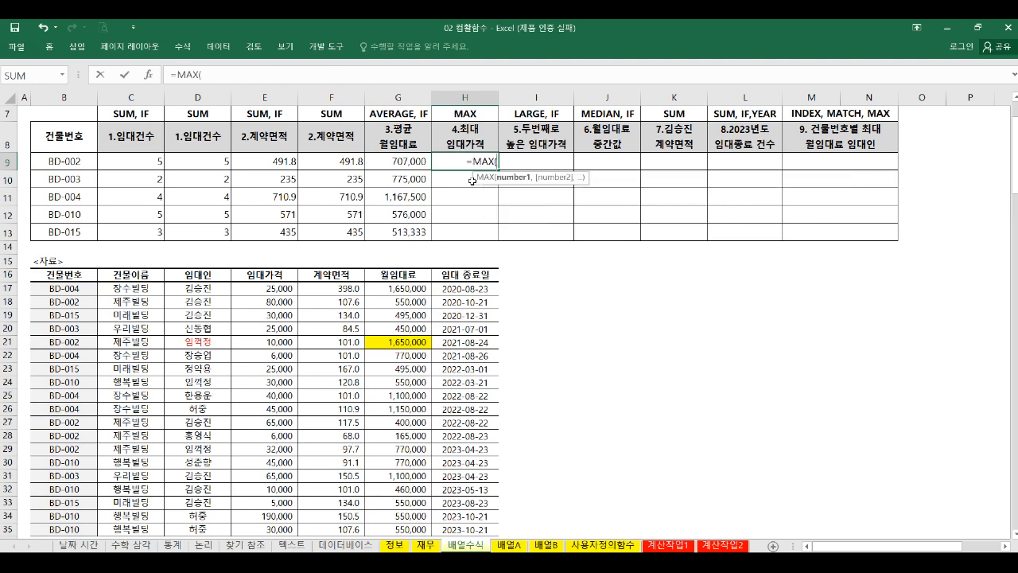
{"action": "type", "text": "("}
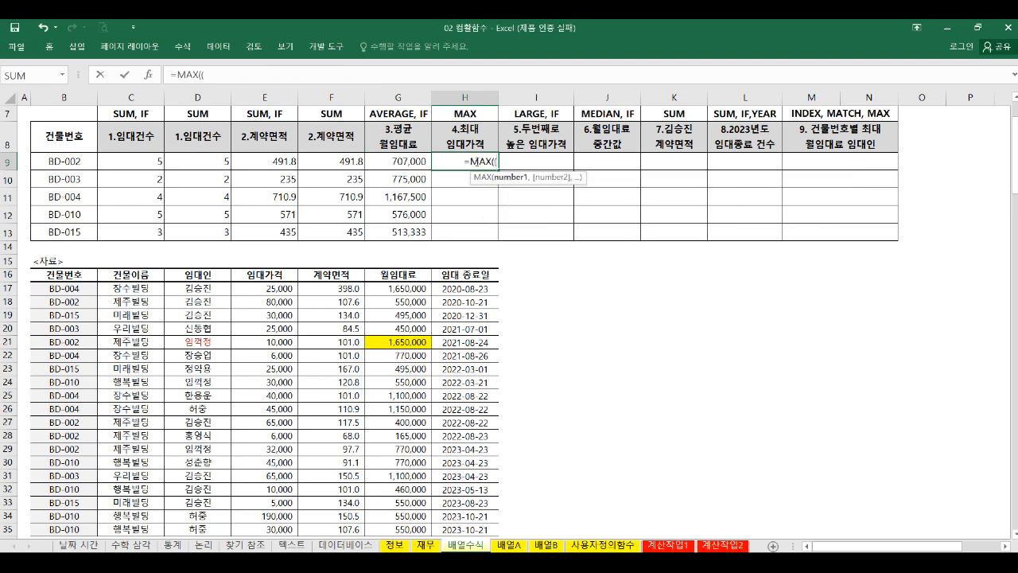
{"action": "left_click_drag", "start_coordinate": [72, 289], "coordinate": [69, 528]}
{"action": "key", "text": "F4"}
{"action": "type", "text": "="}
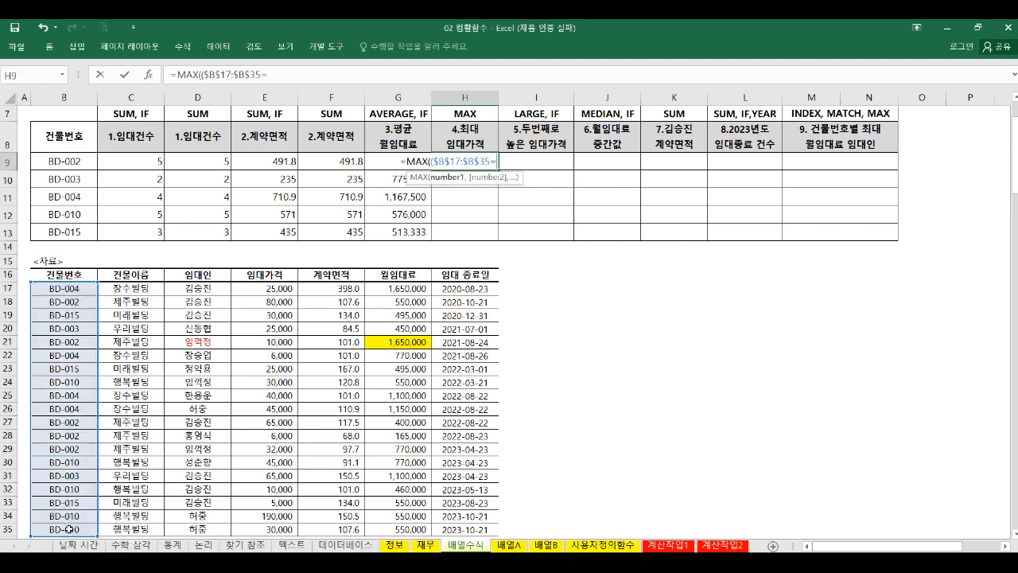
{"action": "left_click", "coordinate": [64, 162]}
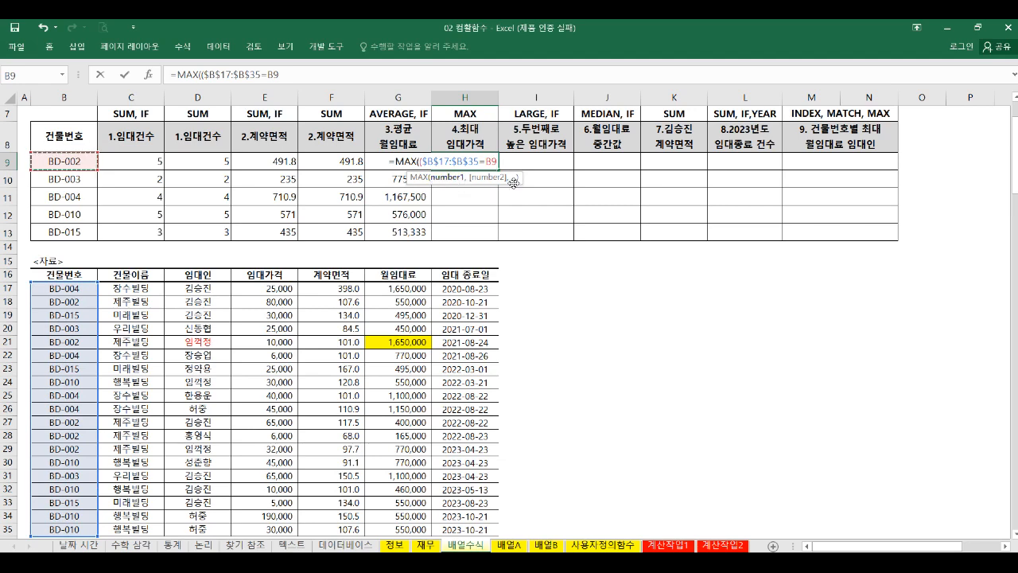
{"action": "type", "text": ")*"}
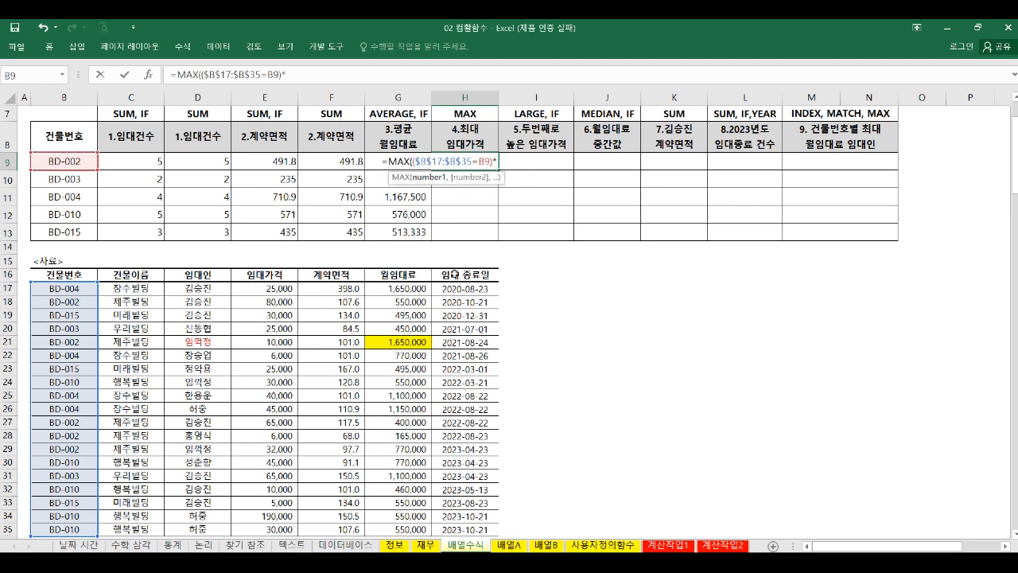
Use $E$17:$E$35 as the multiplied range, enter H9 as an array formula, and fill it down through H13.
{"action": "left_click_drag", "start_coordinate": [267, 291], "coordinate": [263, 523]}
{"action": "key", "text": "F4"}
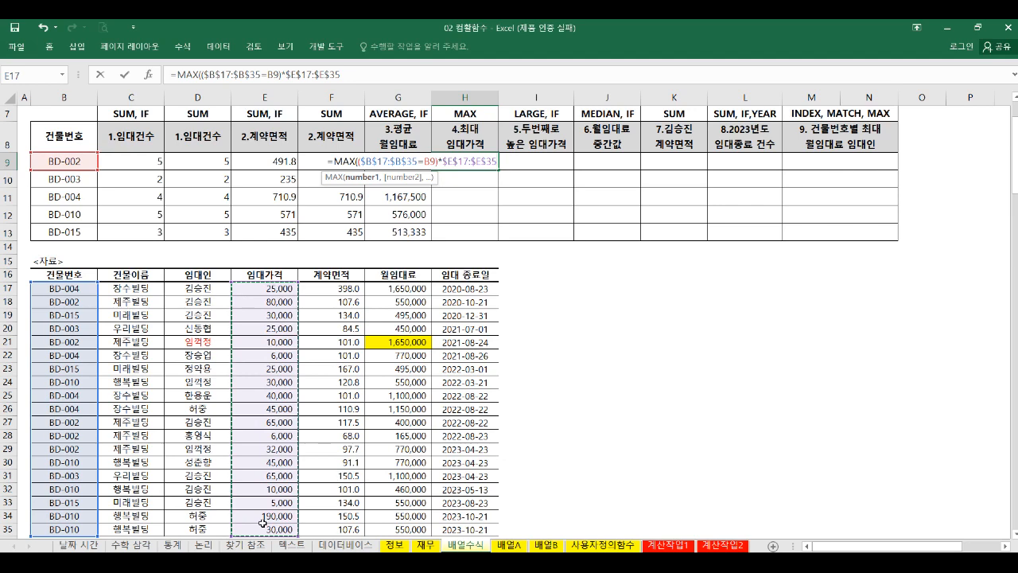
{"action": "key", "text": "ctrl+shift+Return"}
{"action": "key", "text": "Return"}
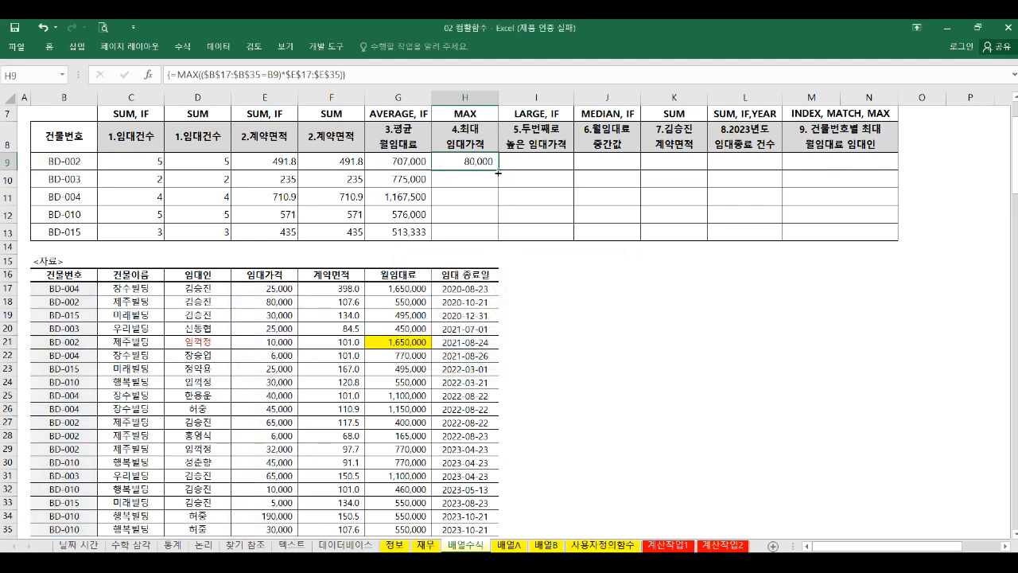
{"action": "left_click_drag", "start_coordinate": [498, 172], "coordinate": [498, 237]}
Start a LARGE formula in I9 with a nested IF whose logical test is $B$17:$B$35=B9.
{"action": "left_click", "coordinate": [531, 161]}
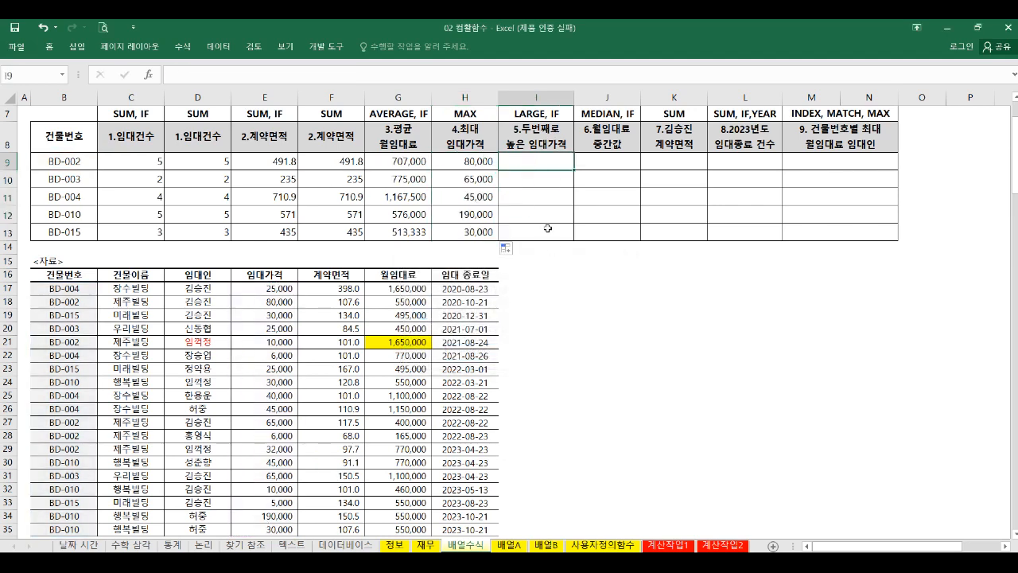
{"action": "type", "text": "=LARGE("}
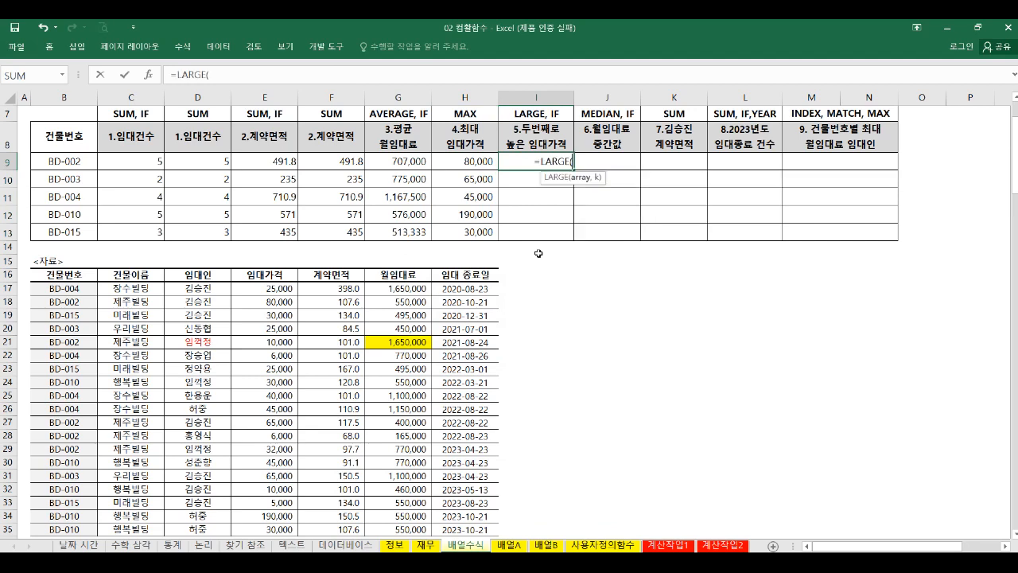
{"action": "type", "text": "IF("}
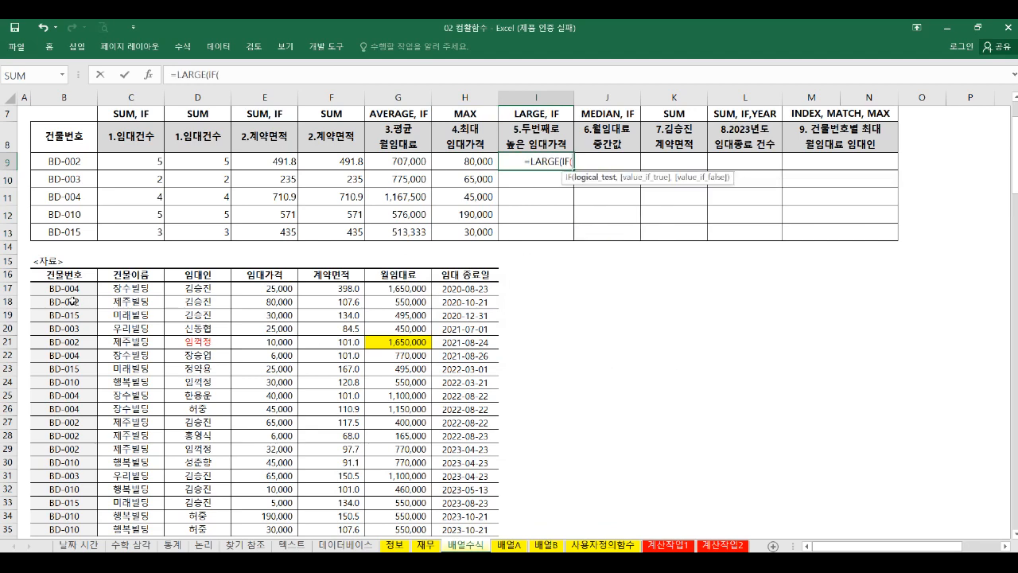
{"action": "left_click_drag", "start_coordinate": [70, 287], "coordinate": [70, 527]}
{"action": "key", "text": "F4"}
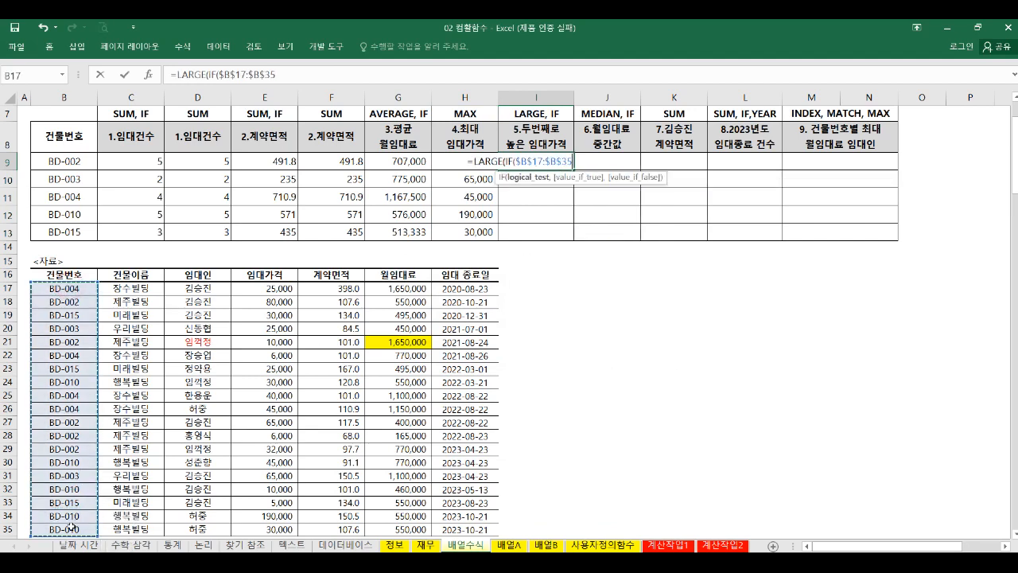
{"action": "type", "text": "="}
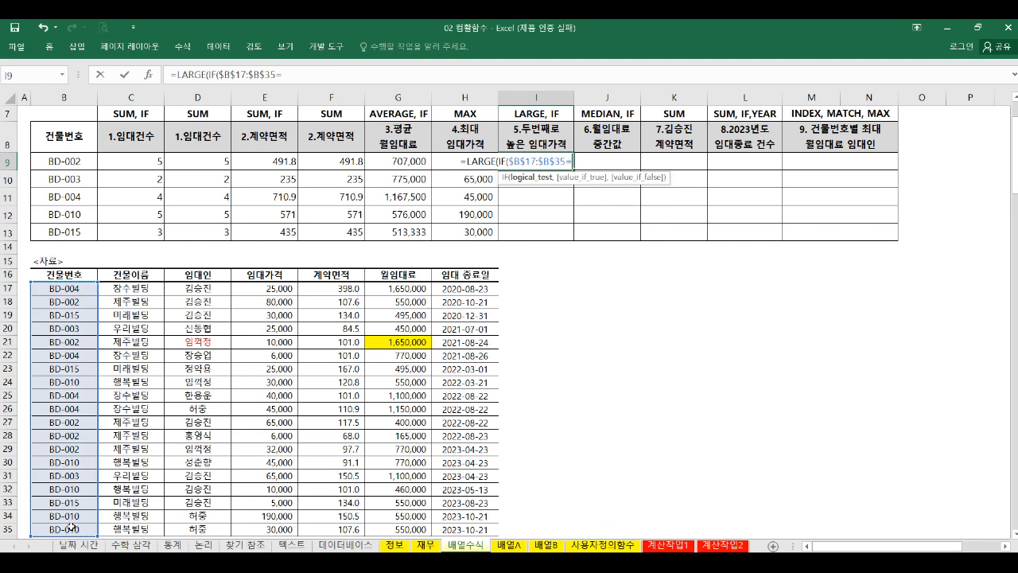
{"action": "left_click", "coordinate": [65, 160]}
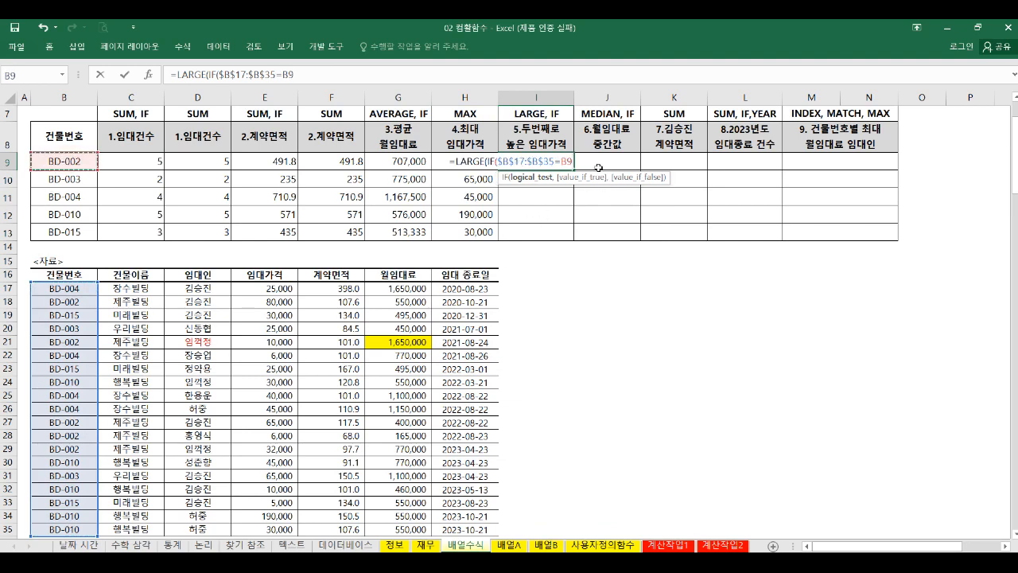
Add $E$17:$E$35 as the value if true and 2 as k, enter I9 as an array formula, and fill it down through I13.
{"action": "type", "text": ","}
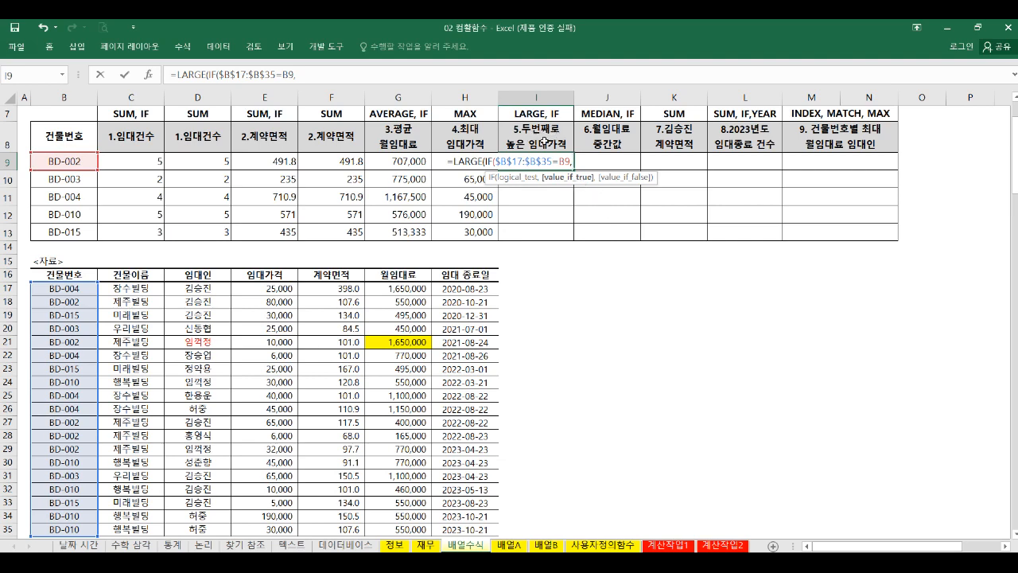
{"action": "left_click_drag", "start_coordinate": [262, 291], "coordinate": [257, 531]}
{"action": "key", "text": "F4"}
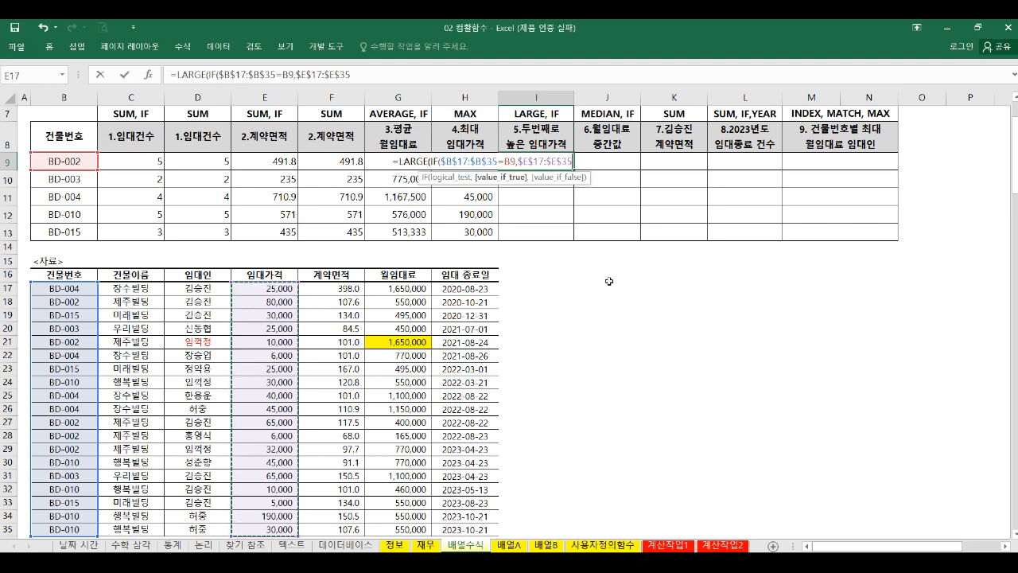
{"action": "type", "text": "),"}
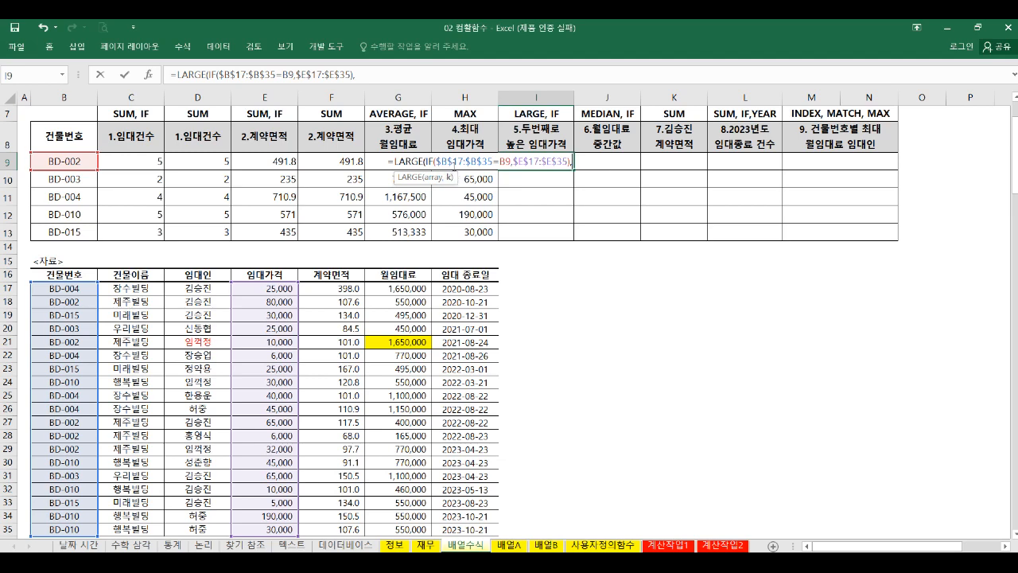
{"action": "type", "text": "2"}
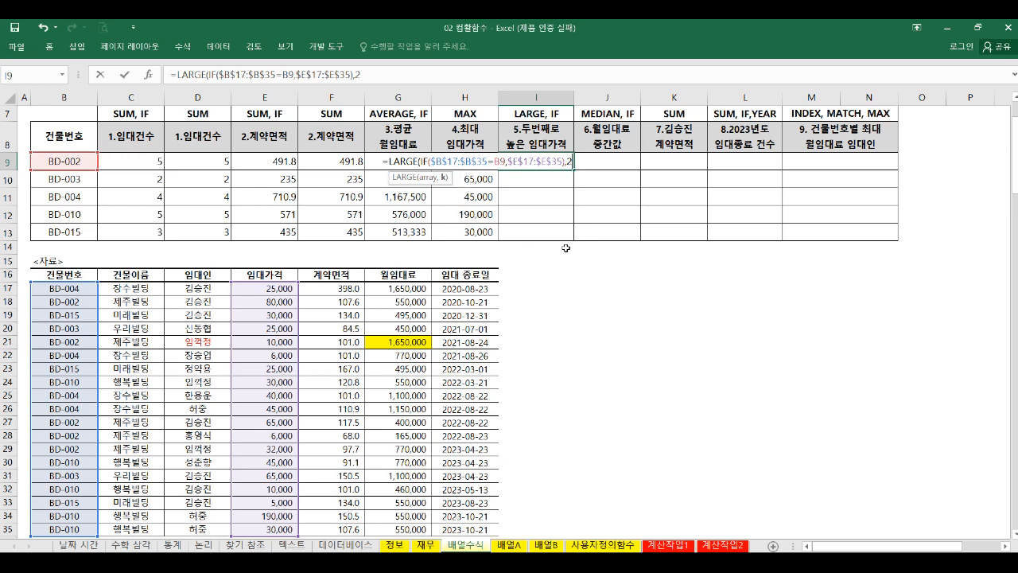
{"action": "key", "text": "ctrl+shift+Return"}
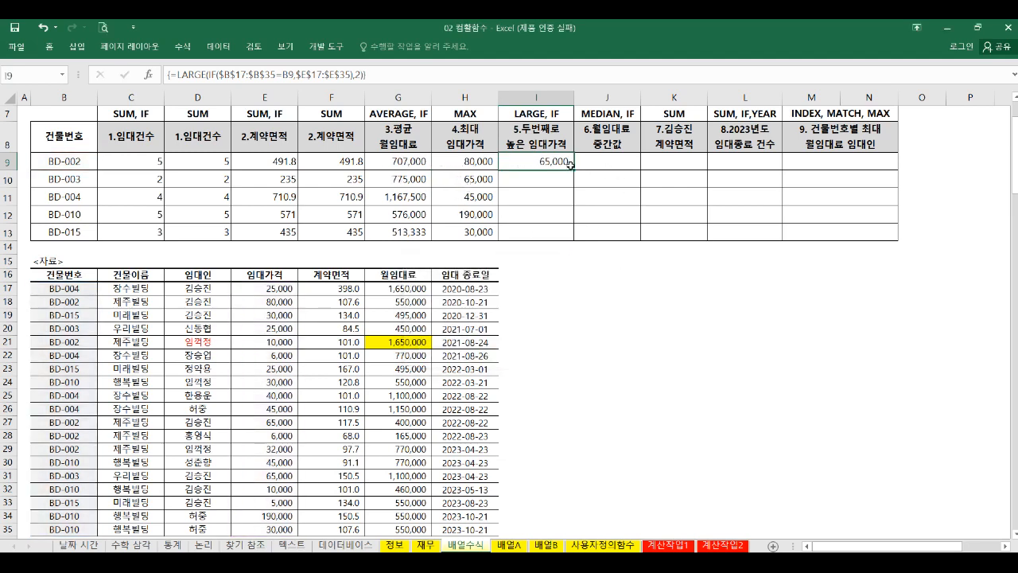
{"action": "double_click", "coordinate": [572, 170]}
Start a MEDIAN formula in J9 with a nested IF whose logical test is $B$17:$B$35=B9.
{"action": "left_click", "coordinate": [615, 166]}
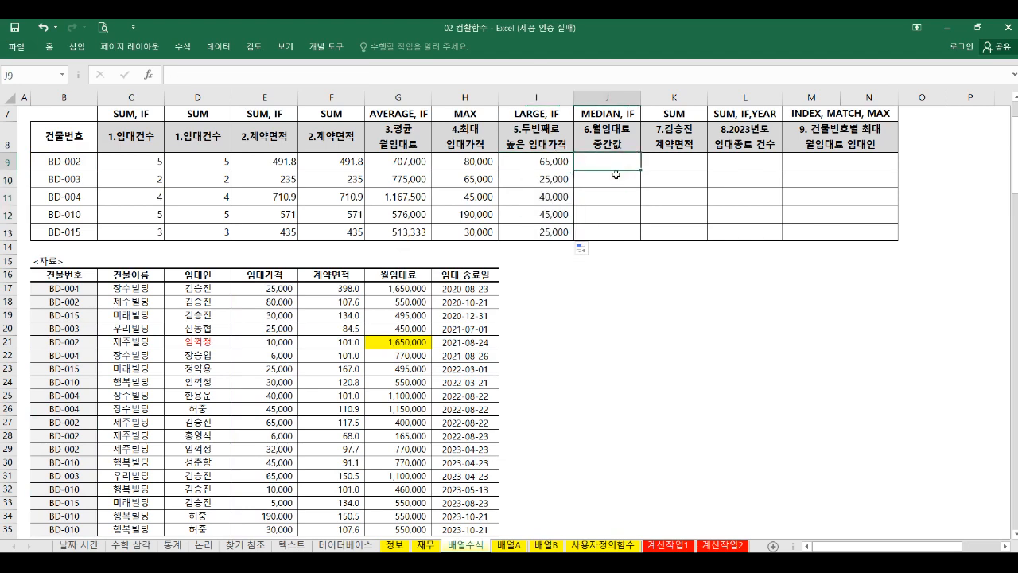
{"action": "type", "text": "=median(if"}
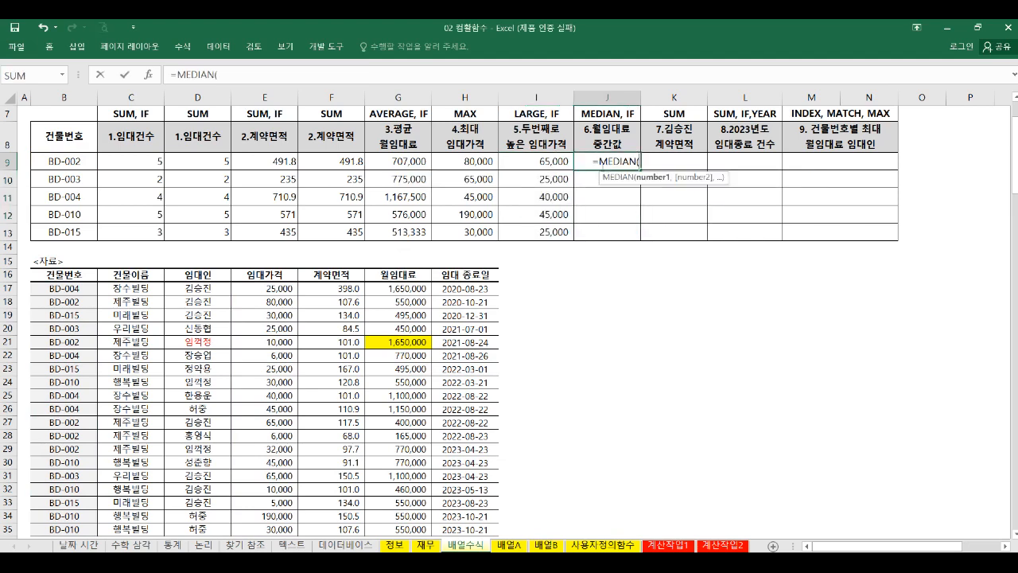
{"action": "type", "text": "("}
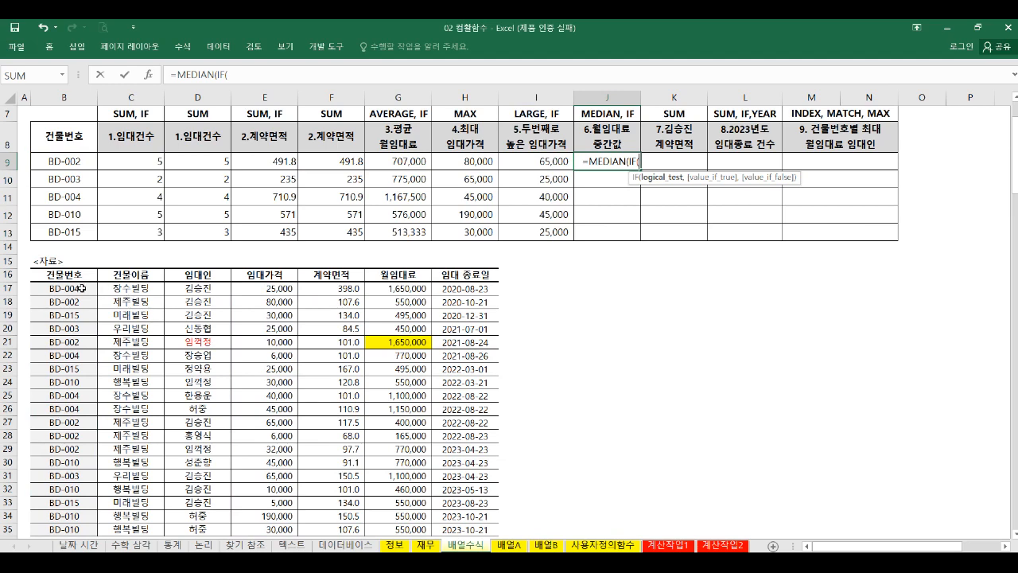
{"action": "left_click_drag", "start_coordinate": [82, 288], "coordinate": [57, 522]}
{"action": "key", "text": "F4"}
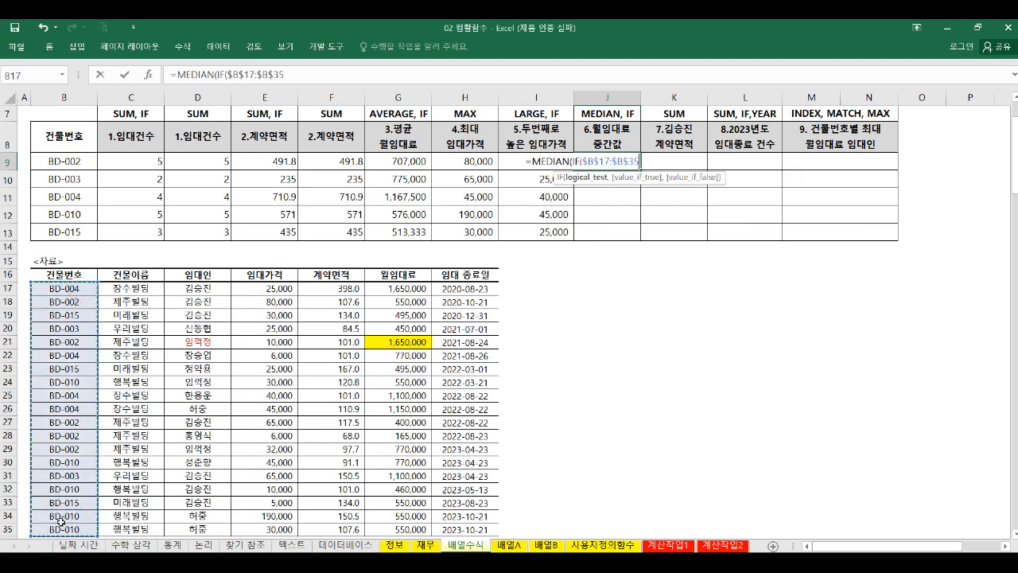
{"action": "type", "text": "="}
{"action": "left_click", "coordinate": [82, 166]}
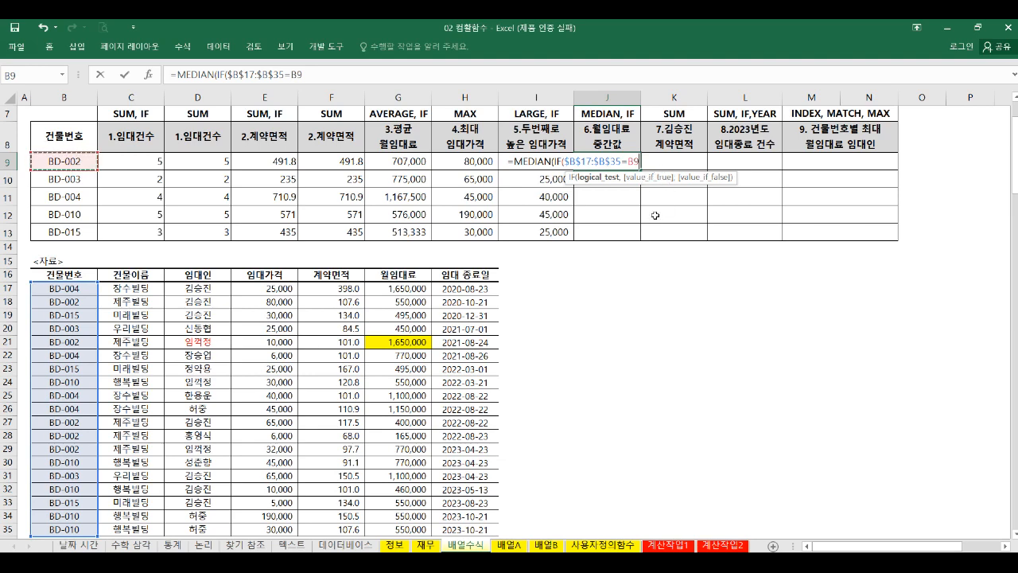
Add $G$17:$G$35 as the value if true, enter J9 as an array formula, and fill it down through J13.
{"action": "type", "text": ","}
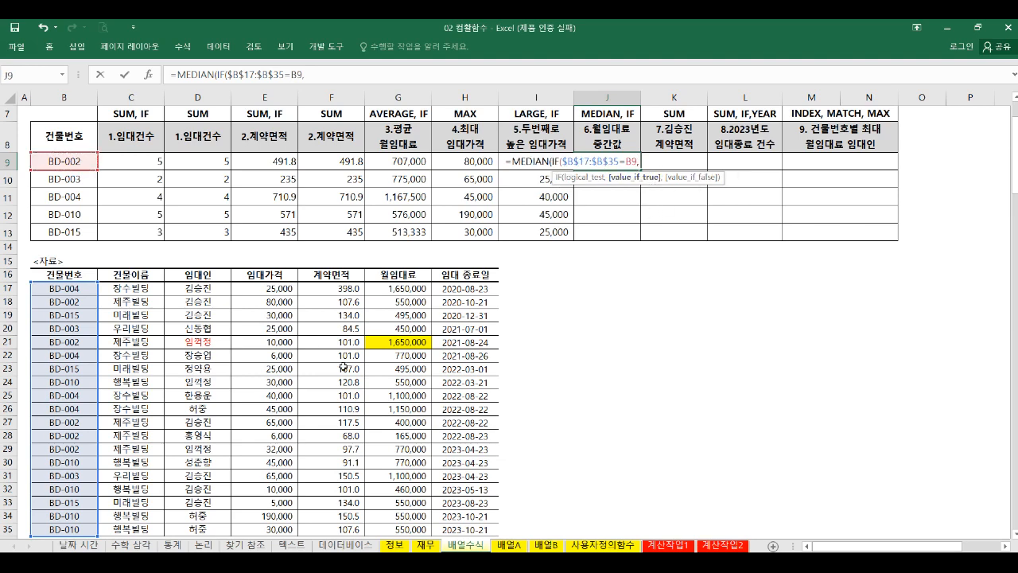
{"action": "left_click_drag", "start_coordinate": [380, 291], "coordinate": [391, 527]}
{"action": "key", "text": "F4"}
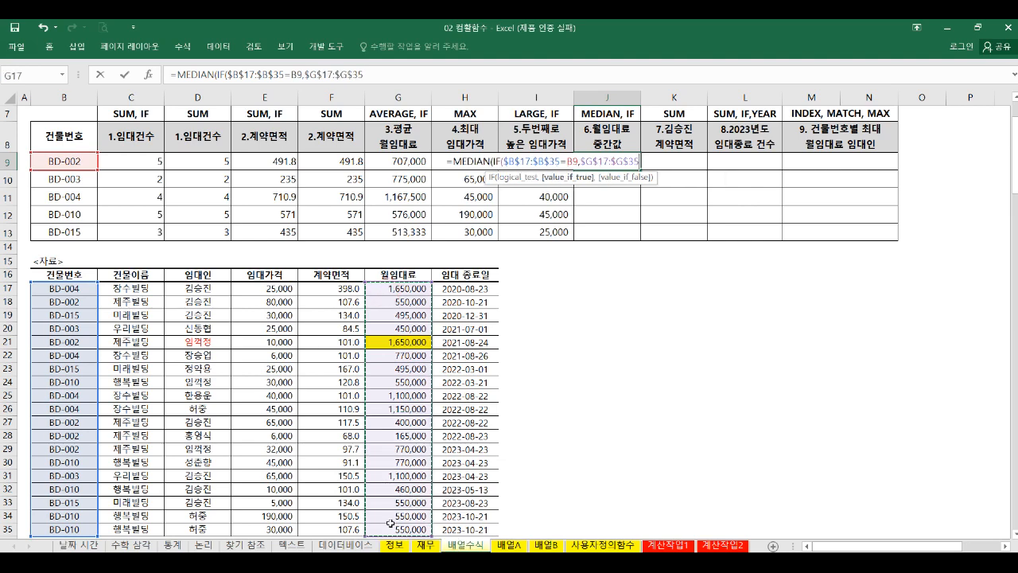
{"action": "key", "text": "ctrl+shift+Return"}
{"action": "key", "text": "Return"}
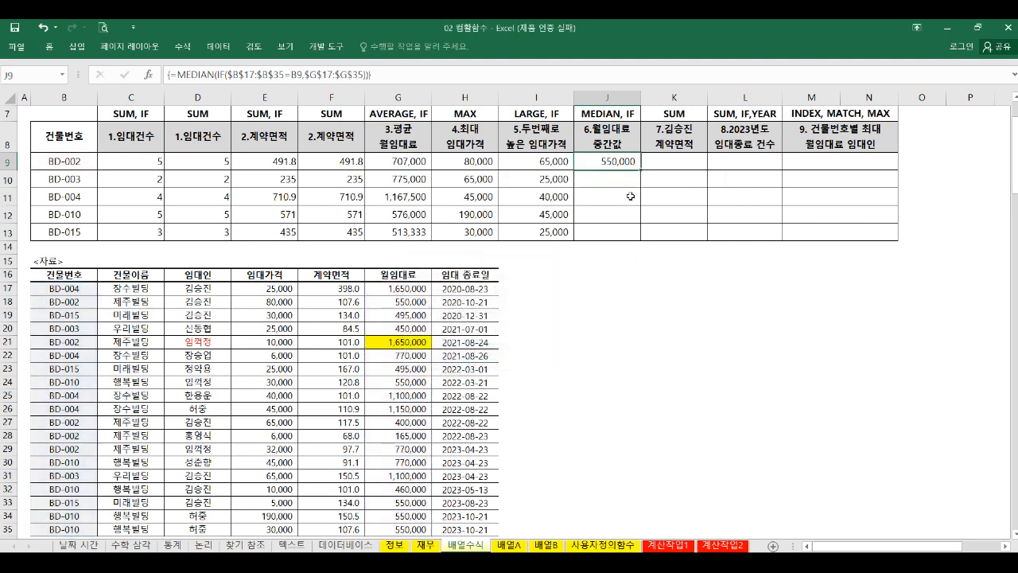
{"action": "double_click", "coordinate": [642, 168]}
Examine the BD-002 records in rows 18, 21 and 27 to 29 together with the 계약면적 column of the data table.
{"action": "left_click", "coordinate": [667, 163]}
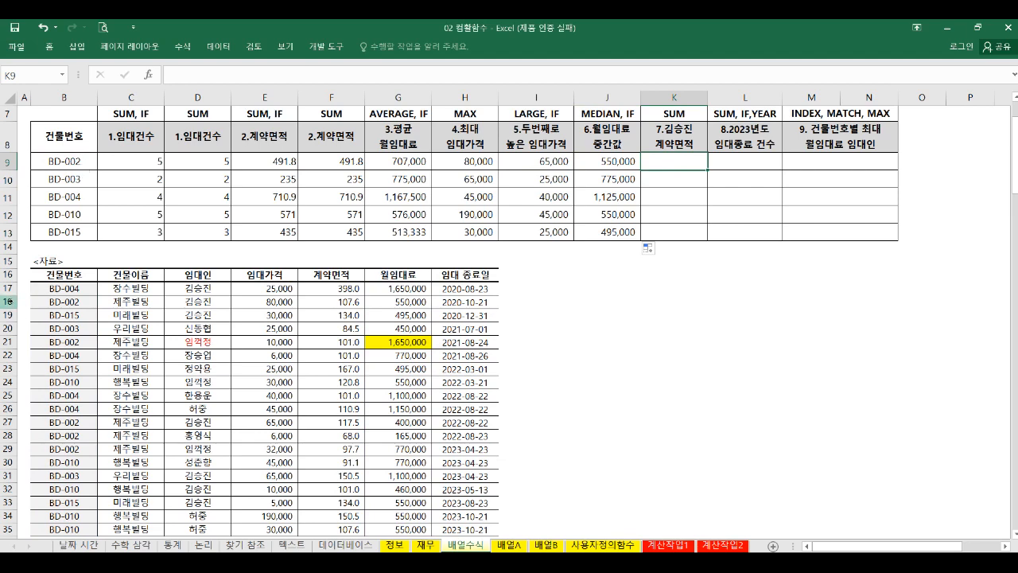
{"action": "left_click", "coordinate": [11, 302]}
{"action": "left_click", "coordinate": [9, 342], "text": "ctrl"}
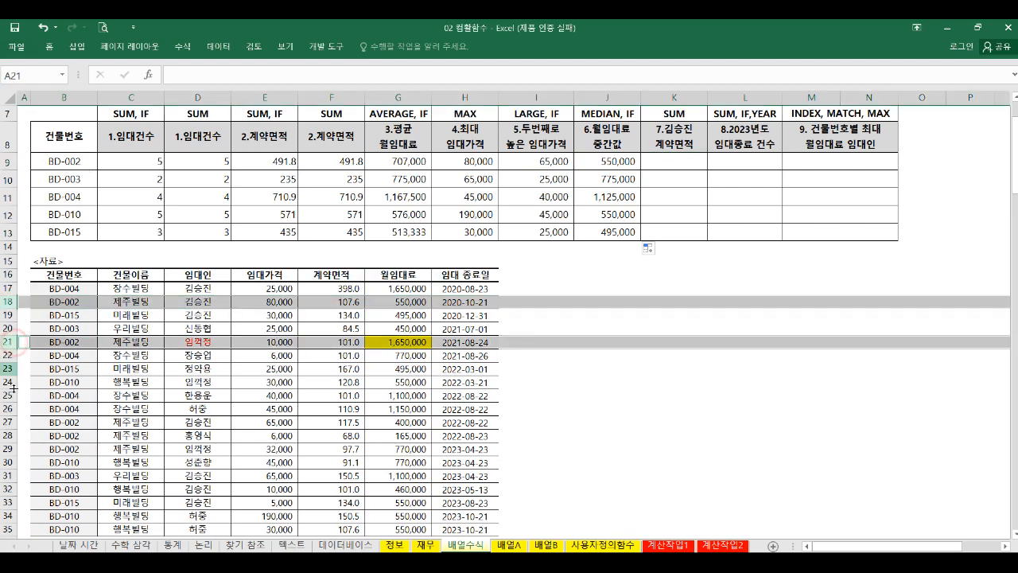
{"action": "left_click_drag", "start_coordinate": [10, 422], "coordinate": [9, 449]}
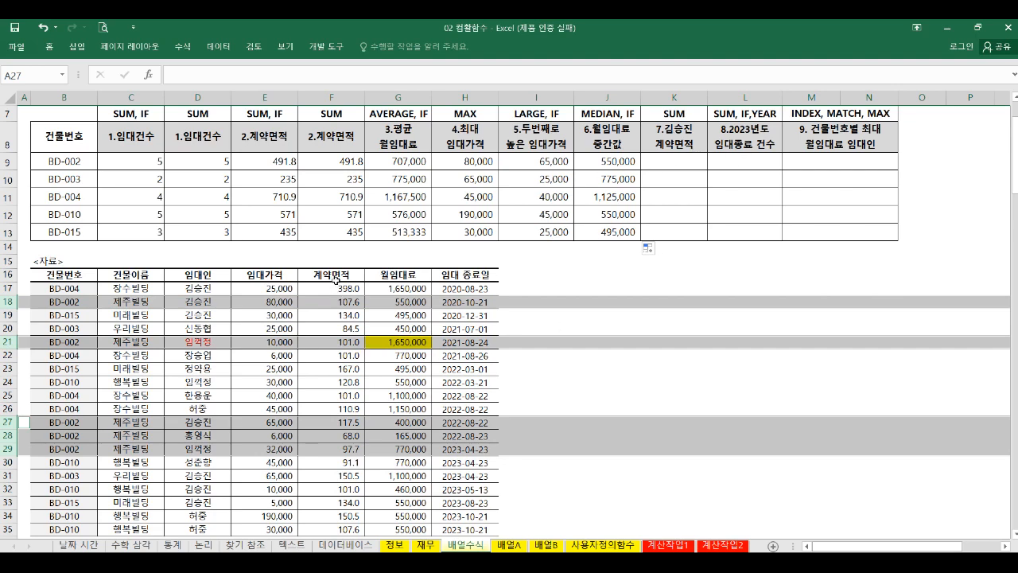
{"action": "left_click_drag", "start_coordinate": [334, 275], "coordinate": [334, 410]}
{"action": "left_click", "coordinate": [335, 331]}
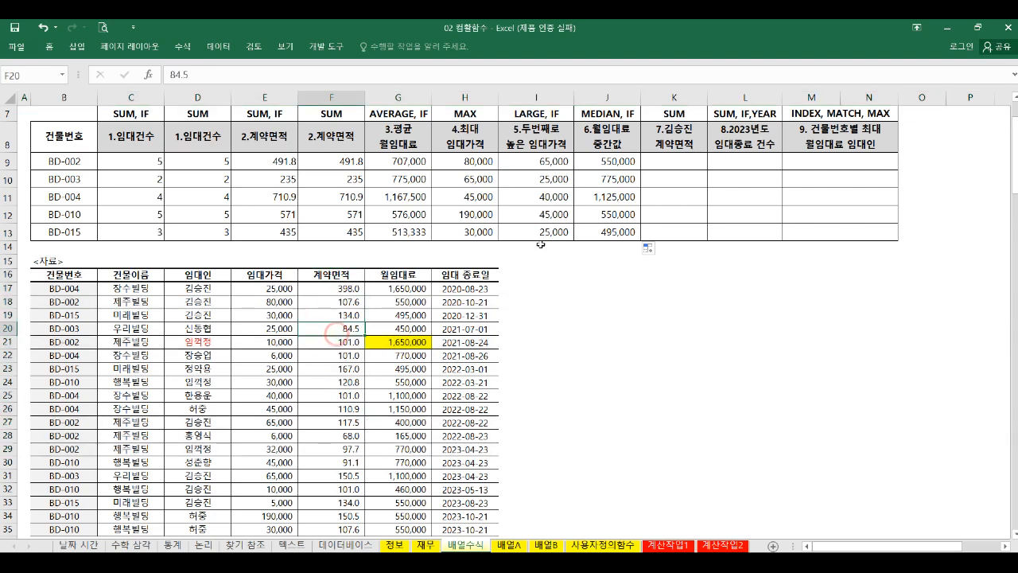
Start a SUM formula in K9 with the parenthesised building-number condition ($B$17:$B$35=B9).
{"action": "left_click", "coordinate": [666, 162]}
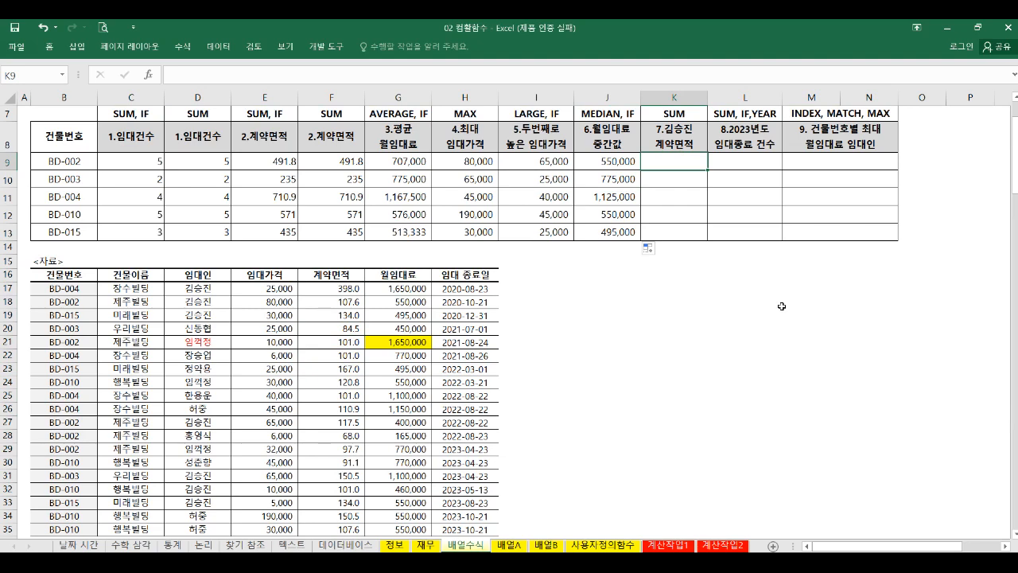
{"action": "type", "text": "=s"}
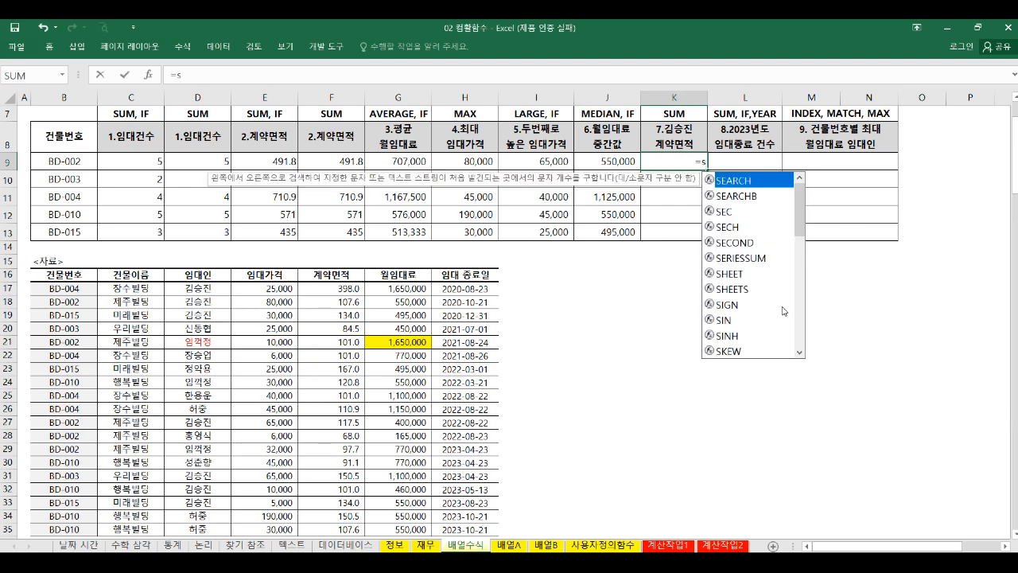
{"action": "type", "text": "um"}
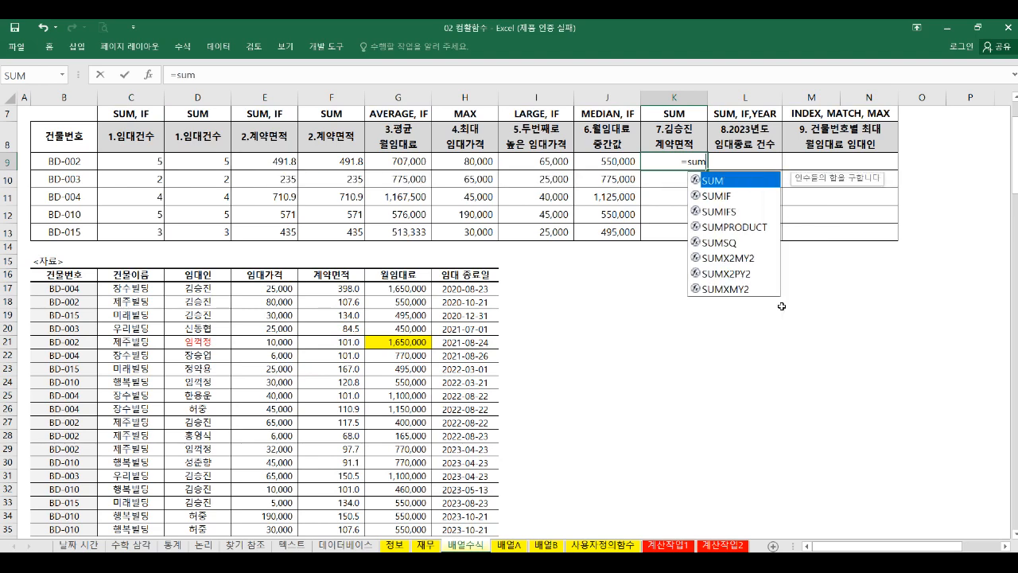
{"action": "type", "text": "(("}
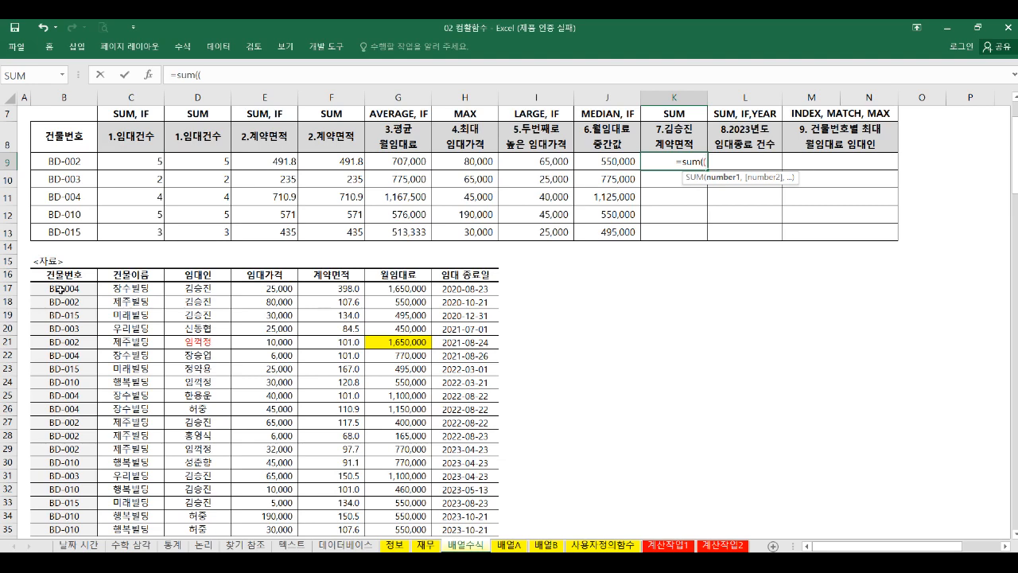
{"action": "left_click_drag", "start_coordinate": [57, 290], "coordinate": [73, 518]}
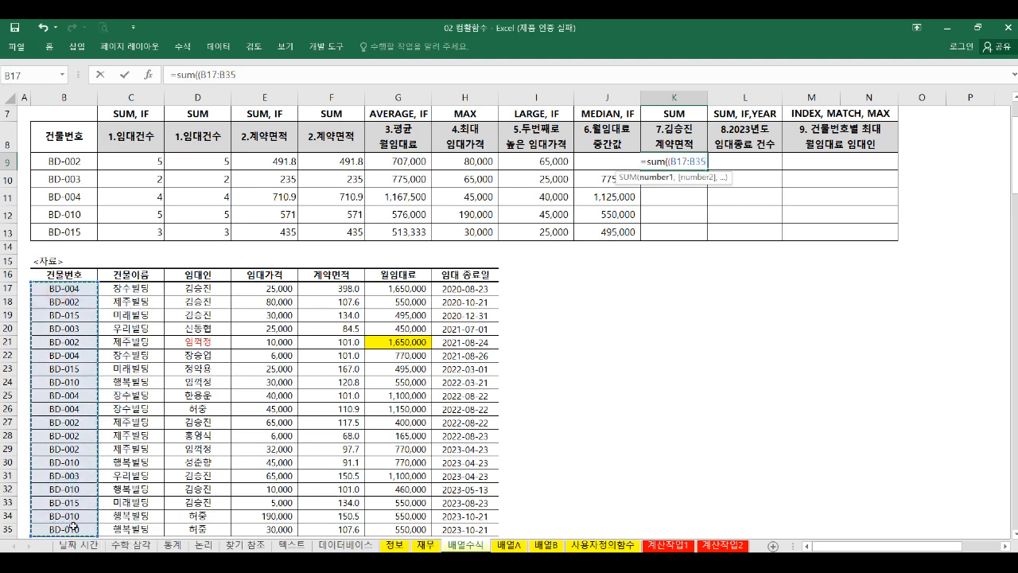
{"action": "key", "text": "F4"}
{"action": "type", "text": "="}
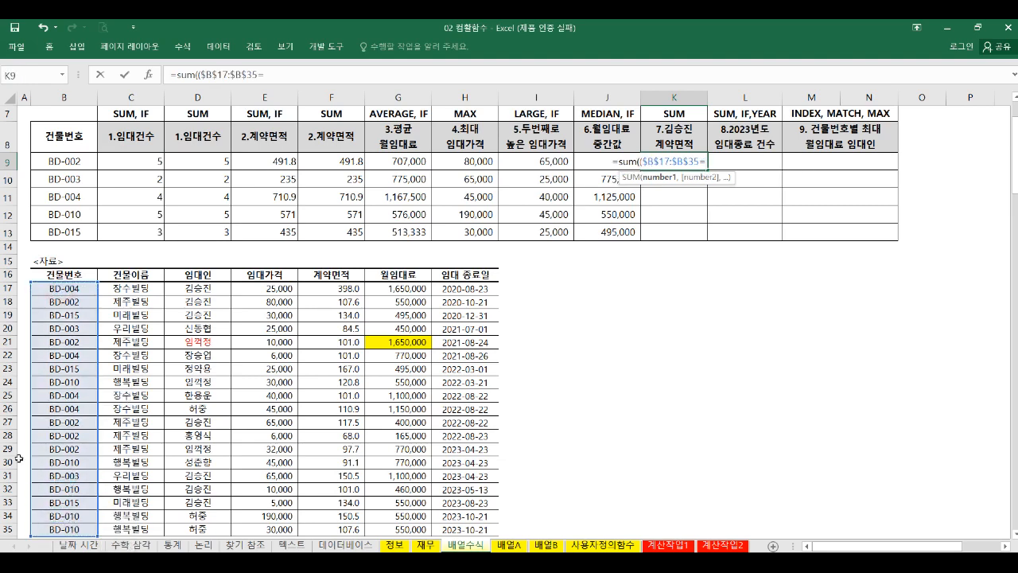
{"action": "left_click", "coordinate": [42, 163]}
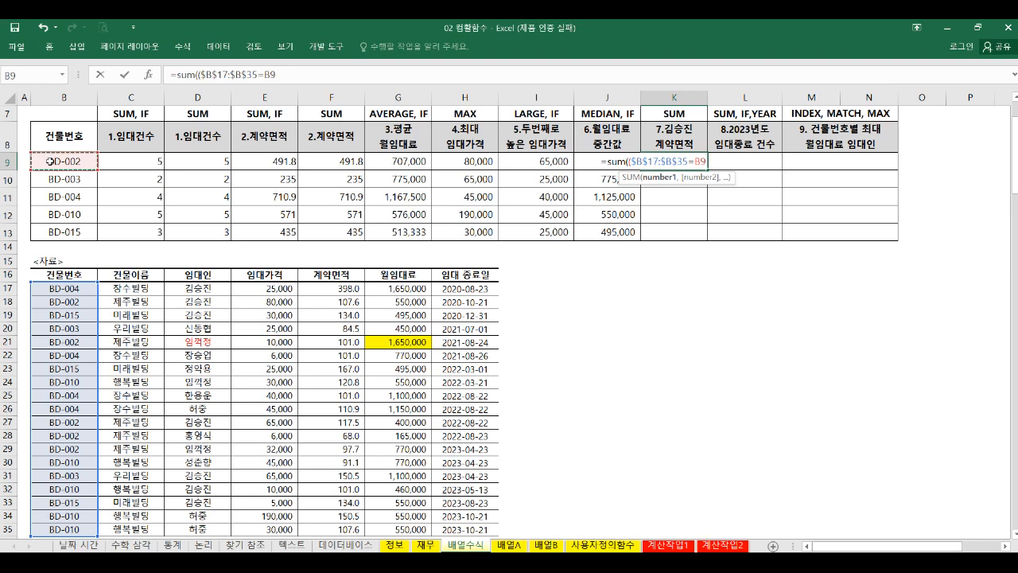
{"action": "type", "text": ")"}
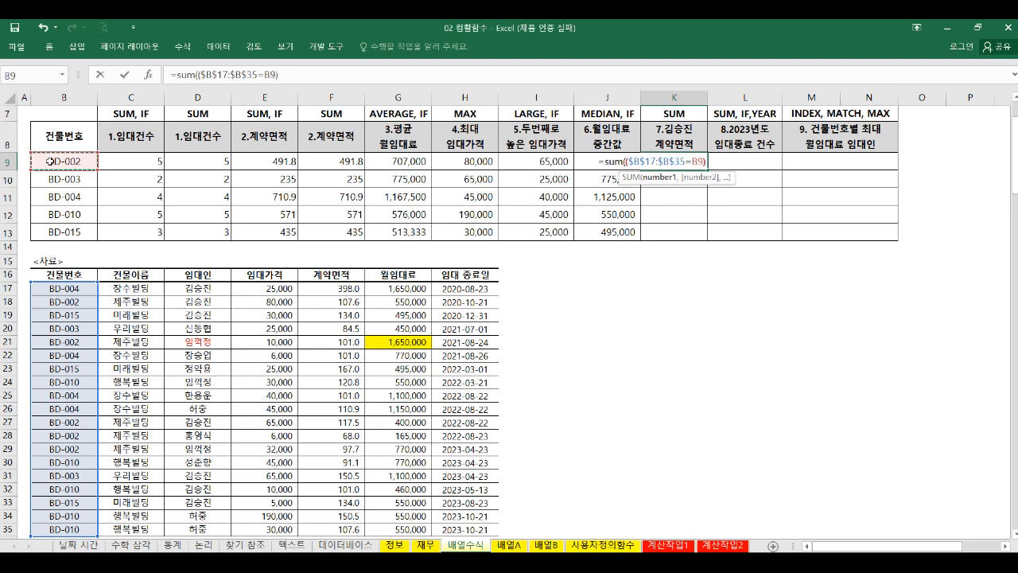
Multiply by a second condition in the K9 formula, matching $D$17:$D$35 to the tenant name given in the column heading.
{"action": "type", "text": "*"}
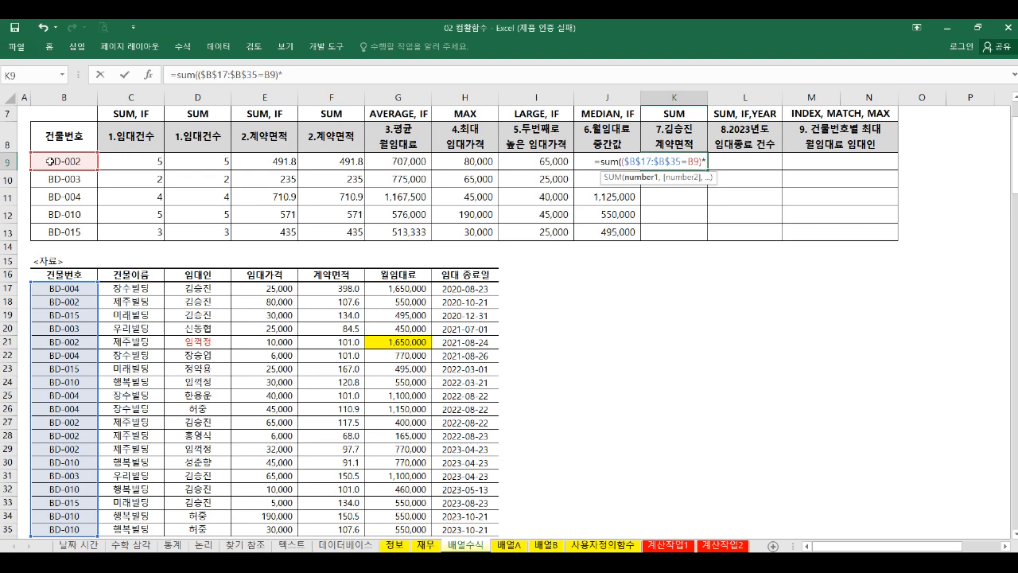
{"action": "type", "text": "("}
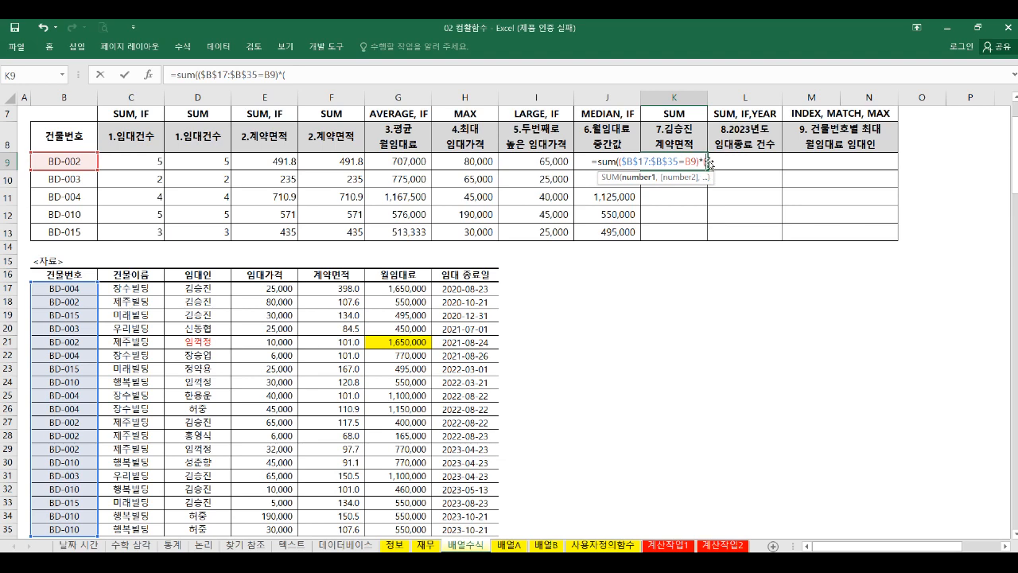
{"action": "left_click_drag", "start_coordinate": [199, 288], "coordinate": [194, 527]}
{"action": "key", "text": "F4"}
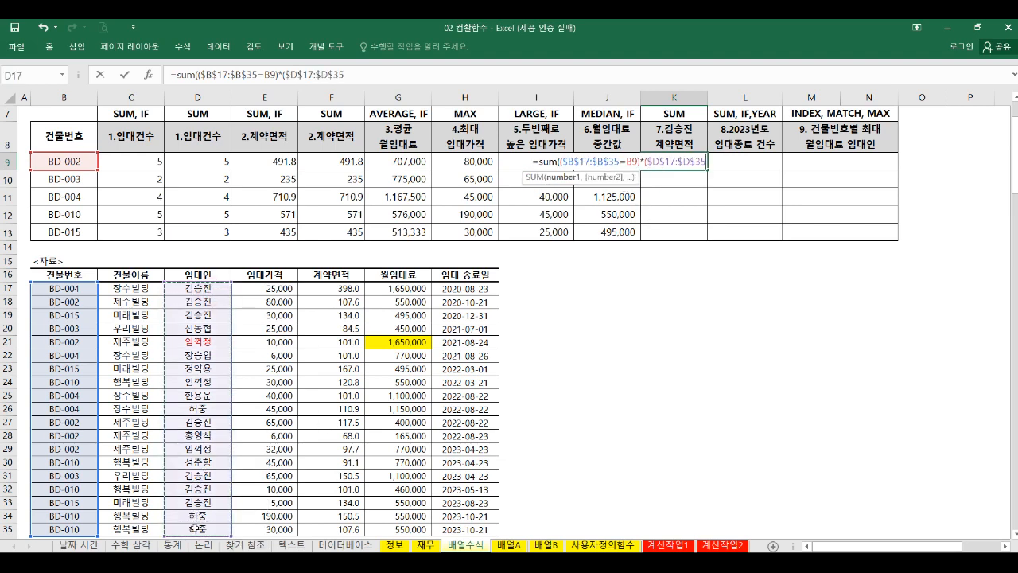
{"action": "type", "text": "="}
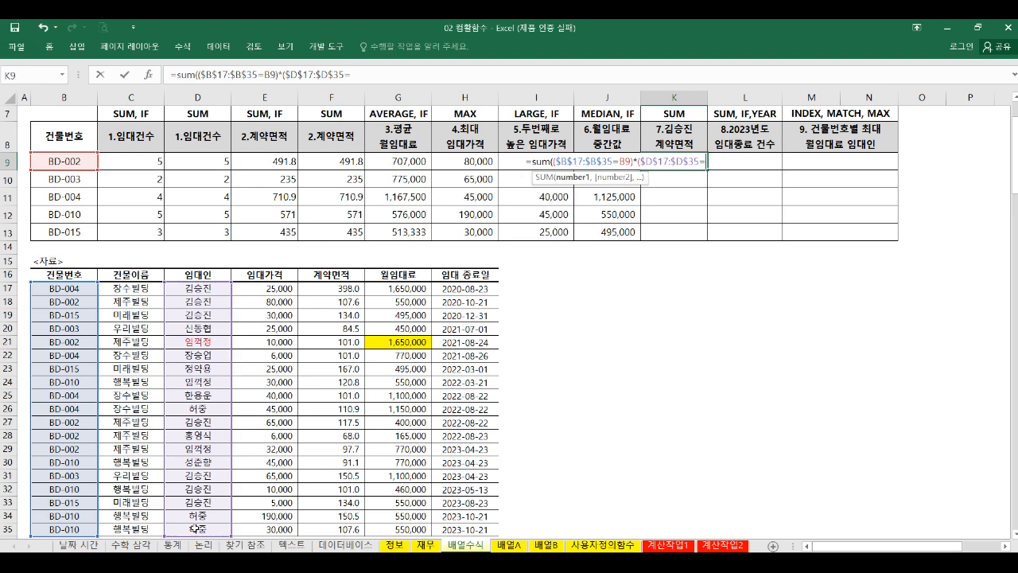
{"action": "type", "text": "\"ㄱ"}
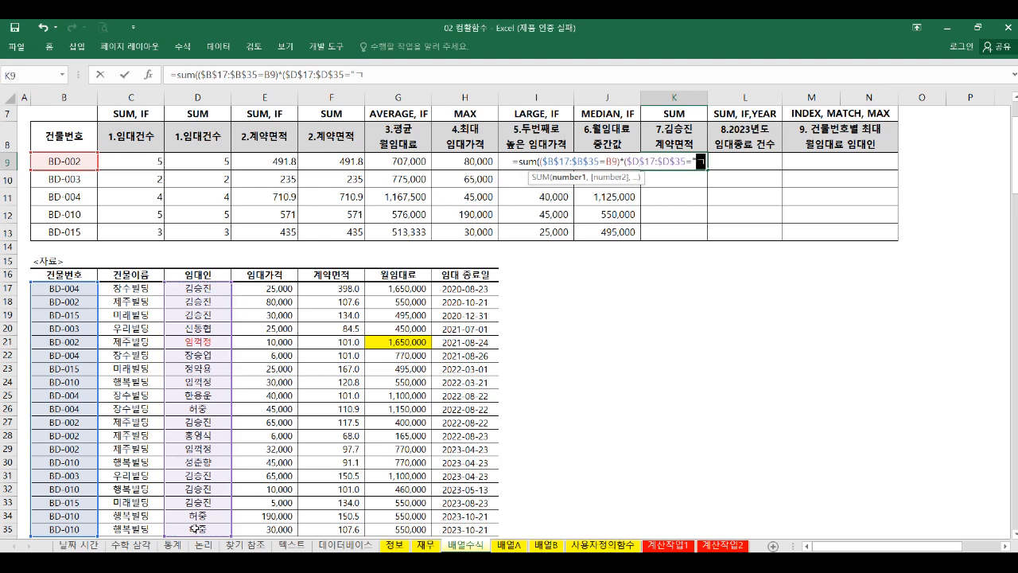
{"action": "type", "text": "승진\""}
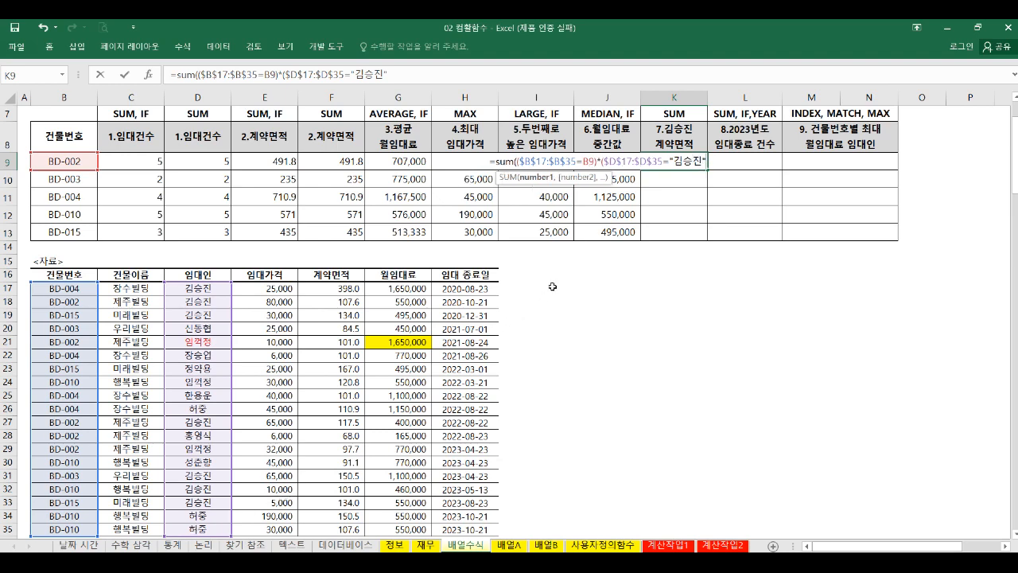
{"action": "type", "text": ")"}
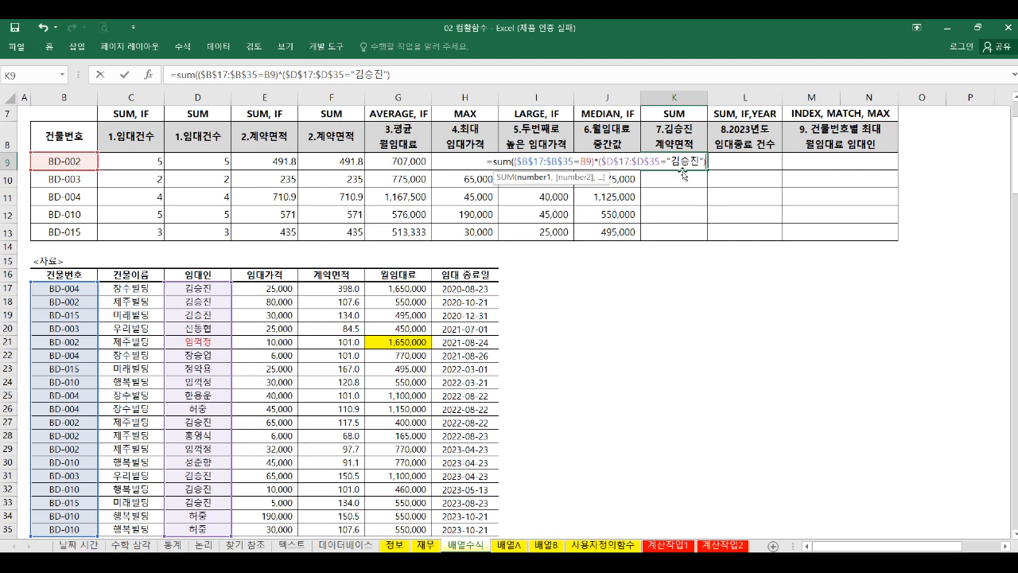
{"action": "left_click_drag", "start_coordinate": [593, 162], "coordinate": [599, 161]}
{"action": "left_click", "coordinate": [707, 161]}
Multiply the conditions by $F$17:$F$35, enter K9 as an array formula, and fill it down through K13.
{"action": "type", "text": "*"}
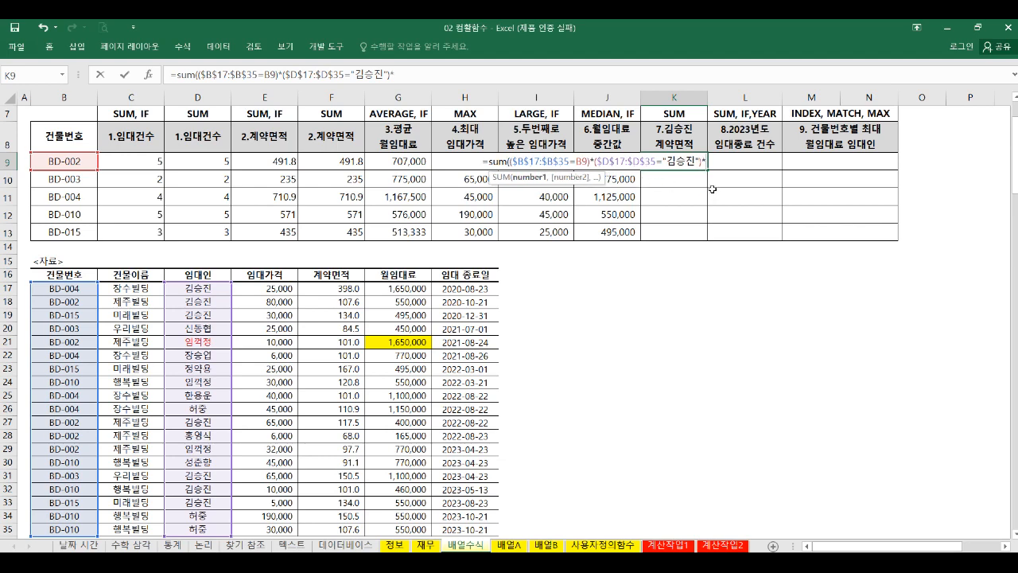
{"action": "left_click_drag", "start_coordinate": [343, 291], "coordinate": [333, 527]}
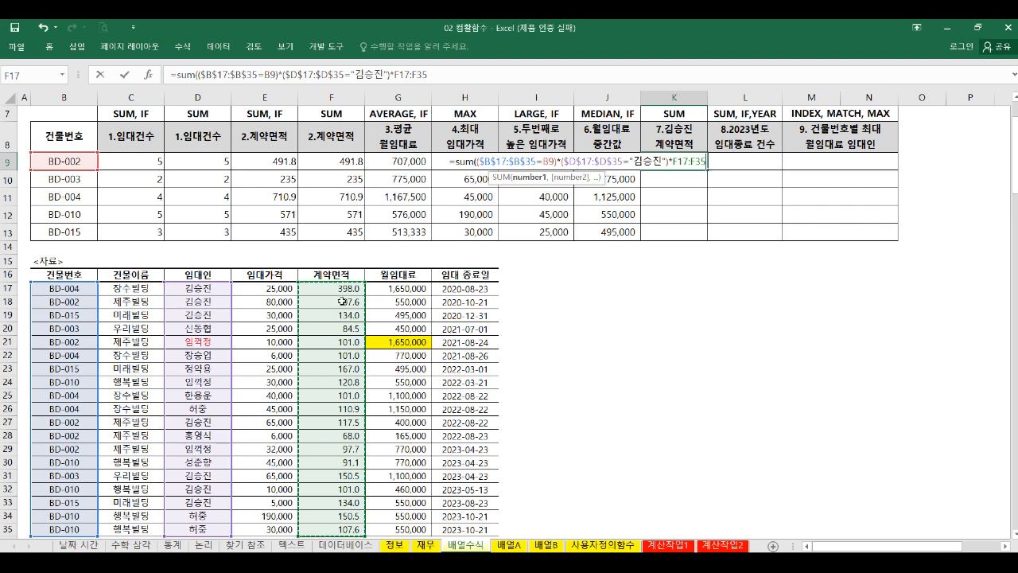
{"action": "key", "text": "F4"}
{"action": "key", "text": "ctrl+shift+Return"}
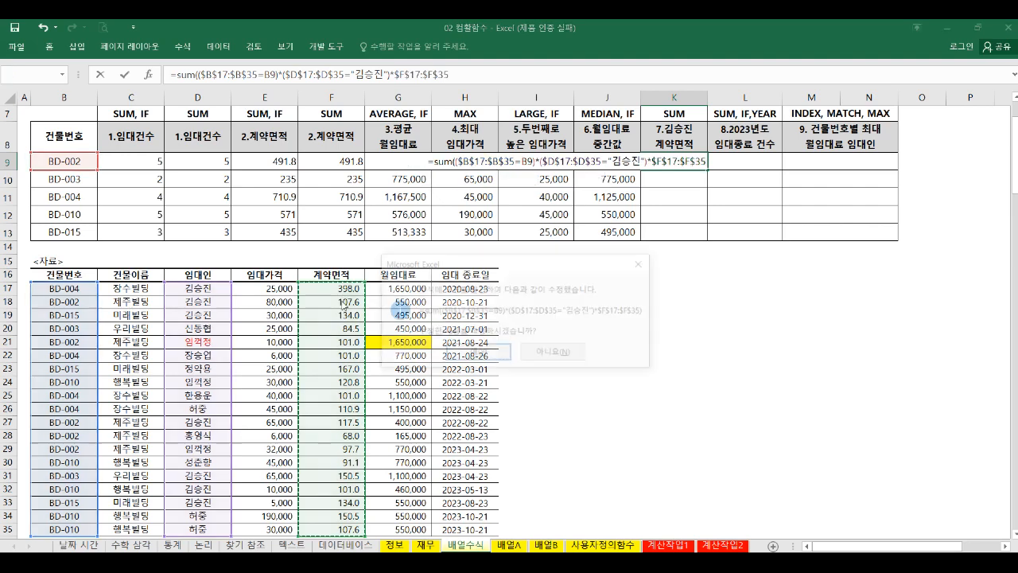
{"action": "key", "text": "Return"}
{"action": "double_click", "coordinate": [707, 168]}
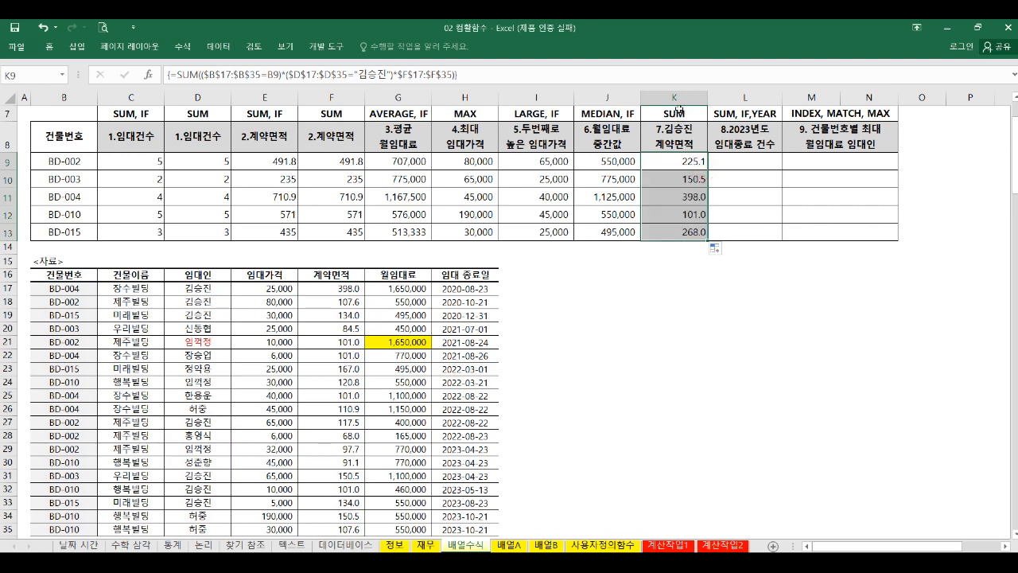
Start an alternative SUM formula in K15 with a nested IF whose first condition is B17:B35=B9.
{"action": "left_click", "coordinate": [669, 261]}
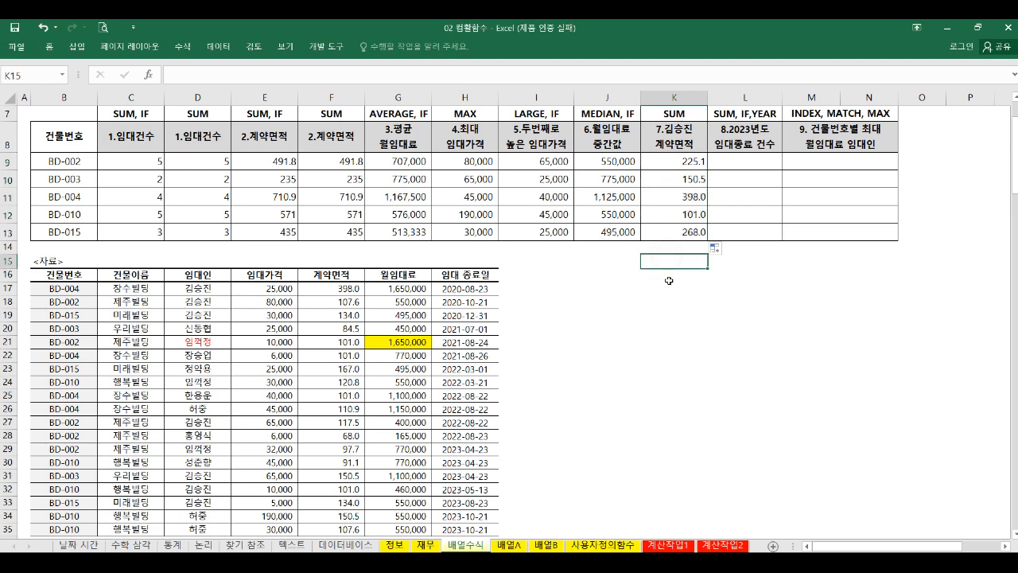
{"action": "type", "text": "=sum"}
{"action": "key", "text": "Tab"}
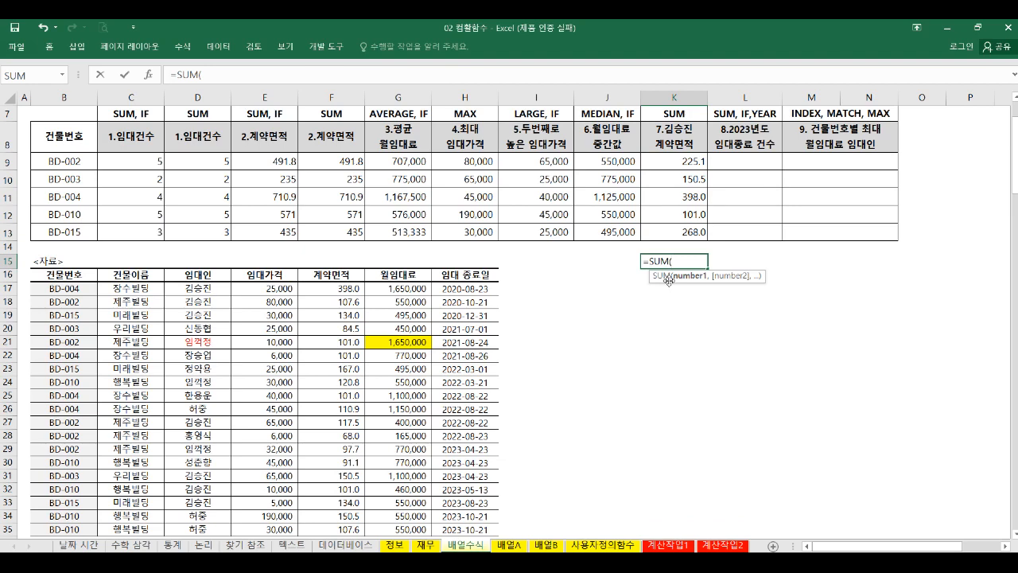
{"action": "type", "text": "if"}
{"action": "key", "text": "Tab"}
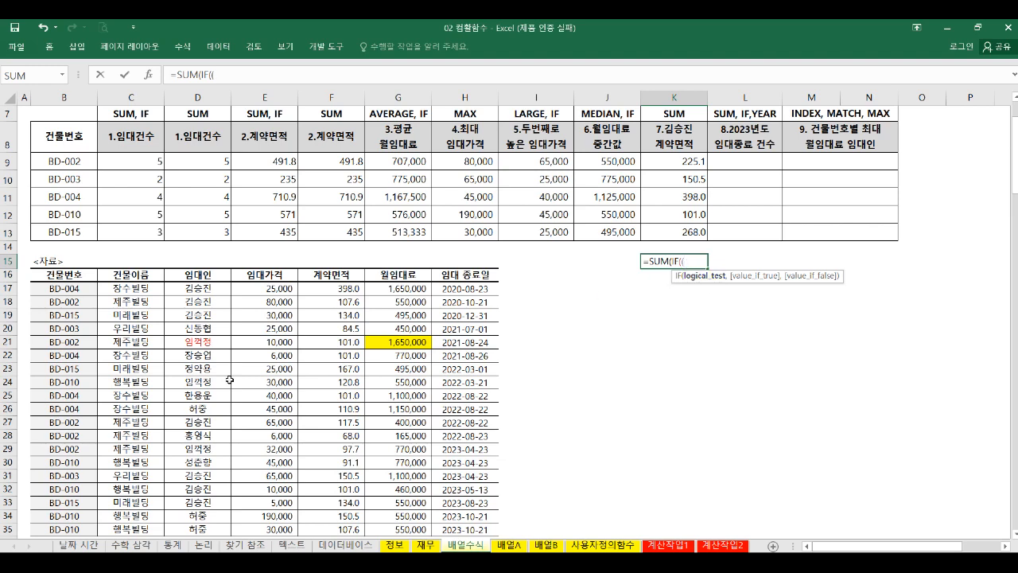
{"action": "left_click_drag", "start_coordinate": [85, 290], "coordinate": [80, 528]}
{"action": "type", "text": "="}
{"action": "left_click", "coordinate": [62, 161]}
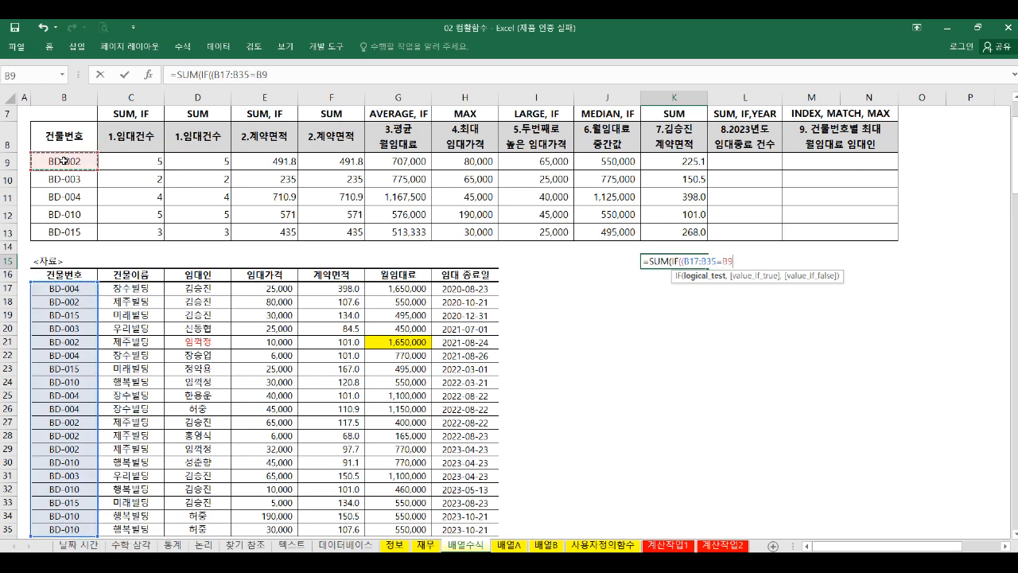
Multiply by the tenant-name condition on D17:D35, add F17:F35 as the value if true, and enter K15 as an array formula.
{"action": "type", "text": ")*("}
{"action": "left_click_drag", "start_coordinate": [210, 288], "coordinate": [197, 538]}
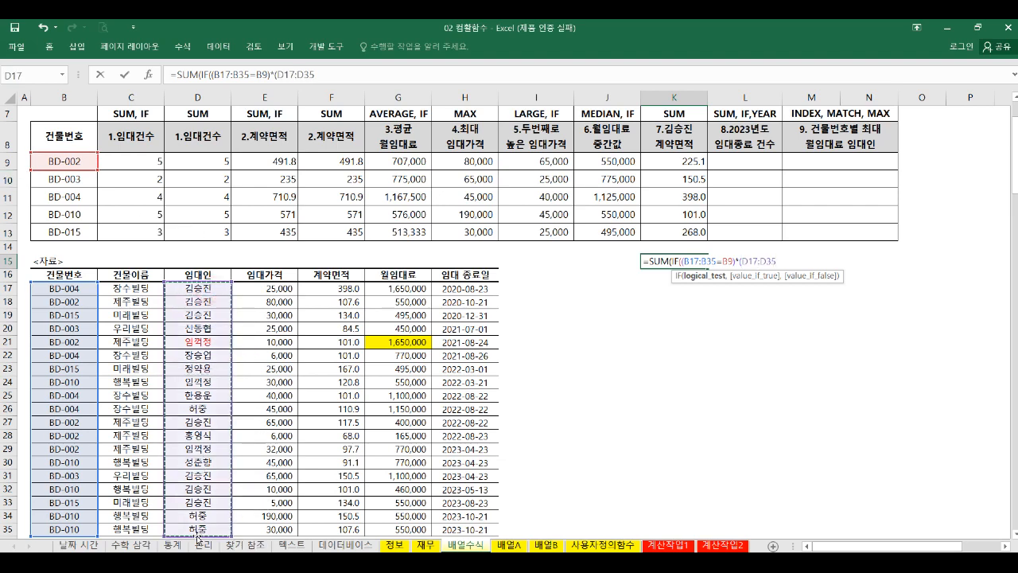
{"action": "type", "text": "=\"ㄱ김승ㅈ"}
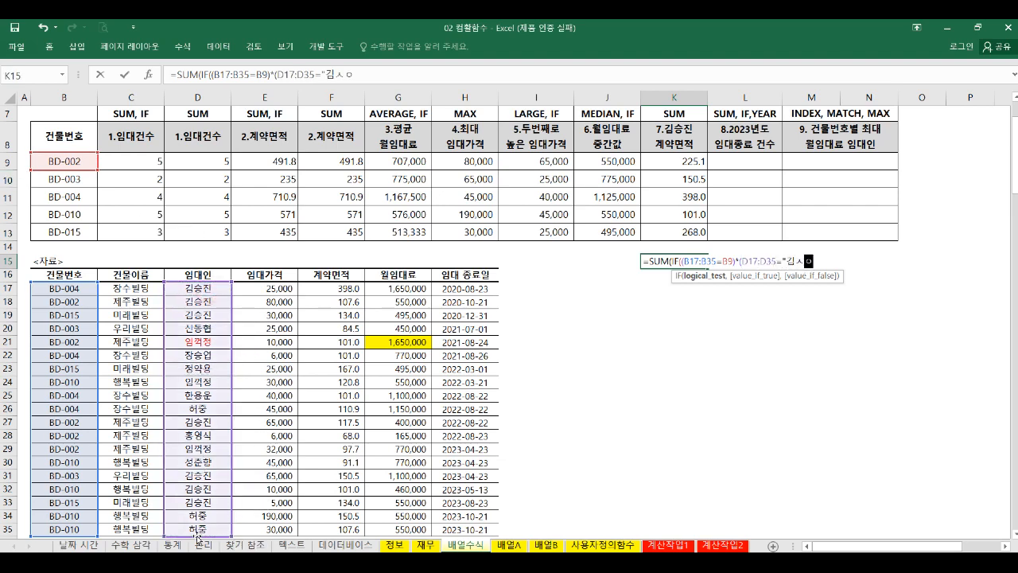
{"action": "type", "text": "진"}
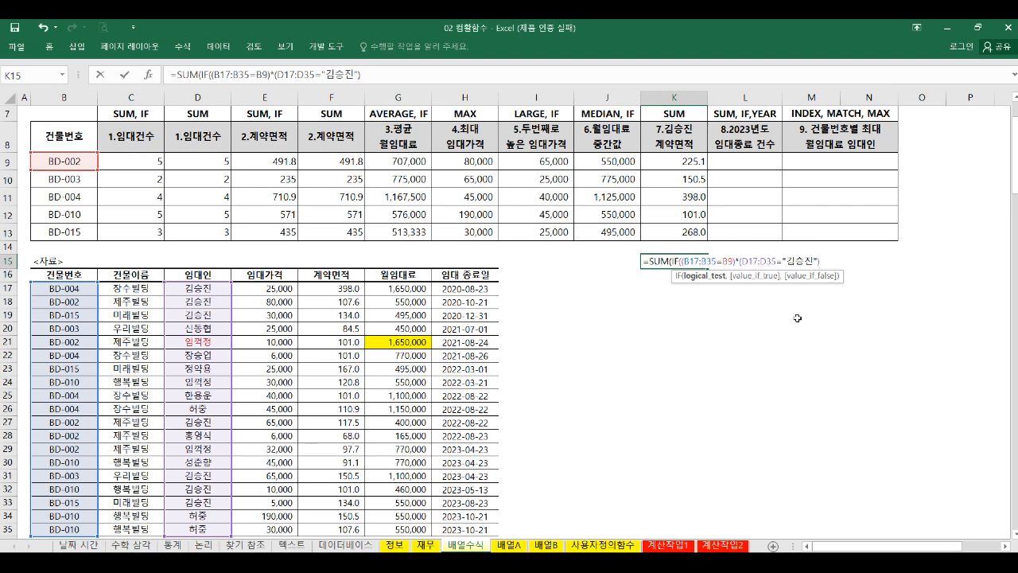
{"action": "type", "text": ","}
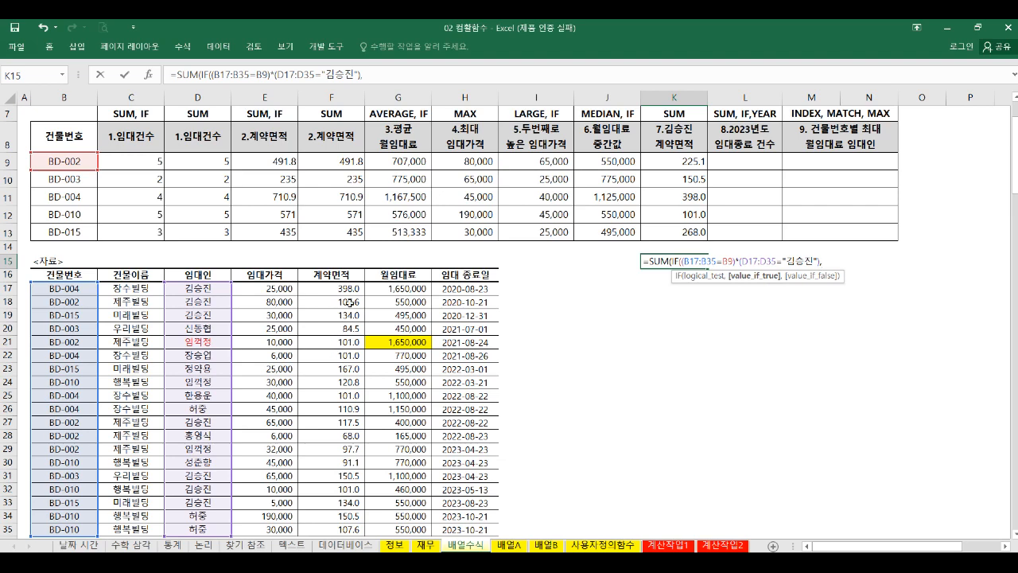
{"action": "left_click_drag", "start_coordinate": [346, 294], "coordinate": [342, 527]}
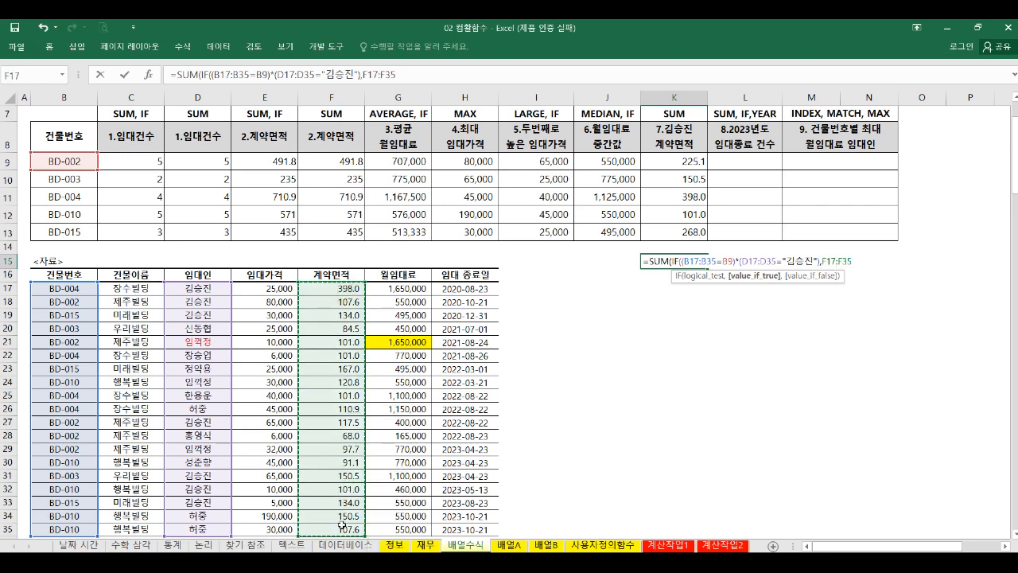
{"action": "key", "text": "Return"}
{"action": "key", "text": "Return"}
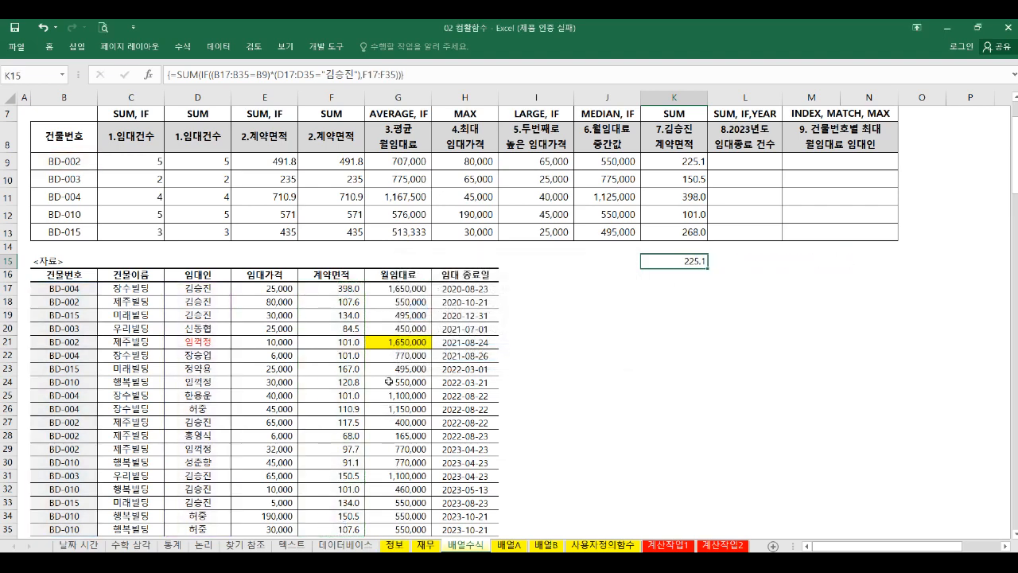
Compare K9 with the alternative SUM and IF formula in K15, and clear K15.
{"action": "left_click", "coordinate": [667, 160]}
{"action": "left_click", "coordinate": [694, 263]}
{"action": "left_click", "coordinate": [690, 163]}
{"action": "left_click", "coordinate": [689, 261]}
{"action": "key", "text": "Delete"}
Start a SUM formula with a nested IF in L9 and open a parenthesis for its first condition.
{"action": "left_click", "coordinate": [755, 157]}
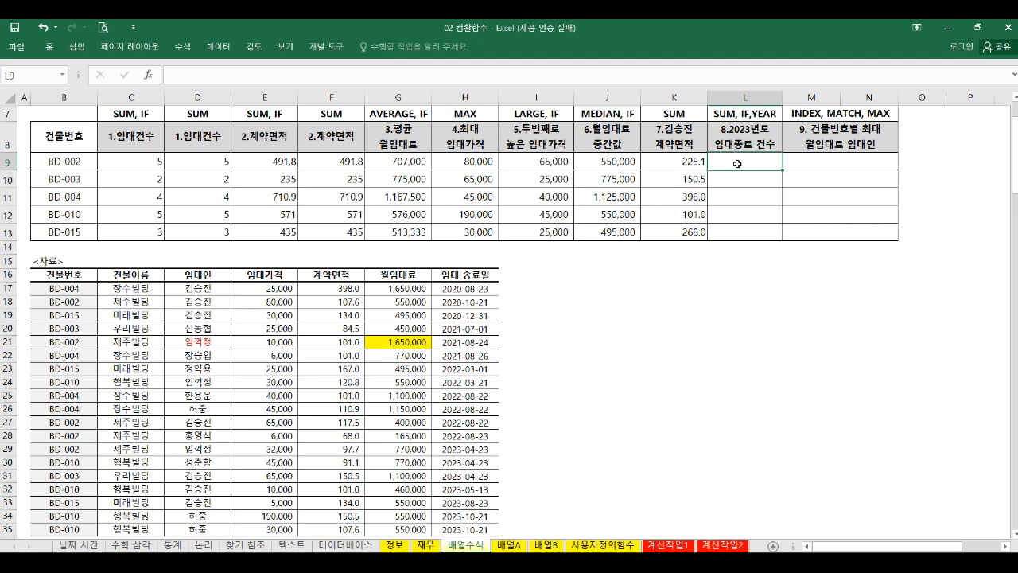
{"action": "type", "text": "="}
{"action": "key", "text": "BackSpace"}
{"action": "key", "text": "Hangul"}
{"action": "type", "text": "sum"}
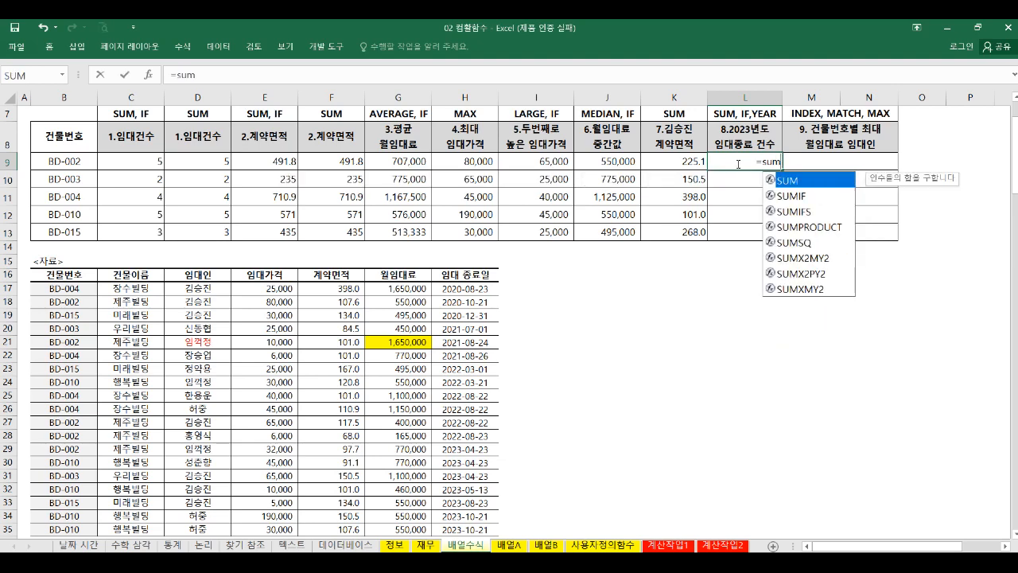
{"action": "key", "text": "Tab"}
{"action": "type", "text": "if"}
{"action": "key", "text": "Tab"}
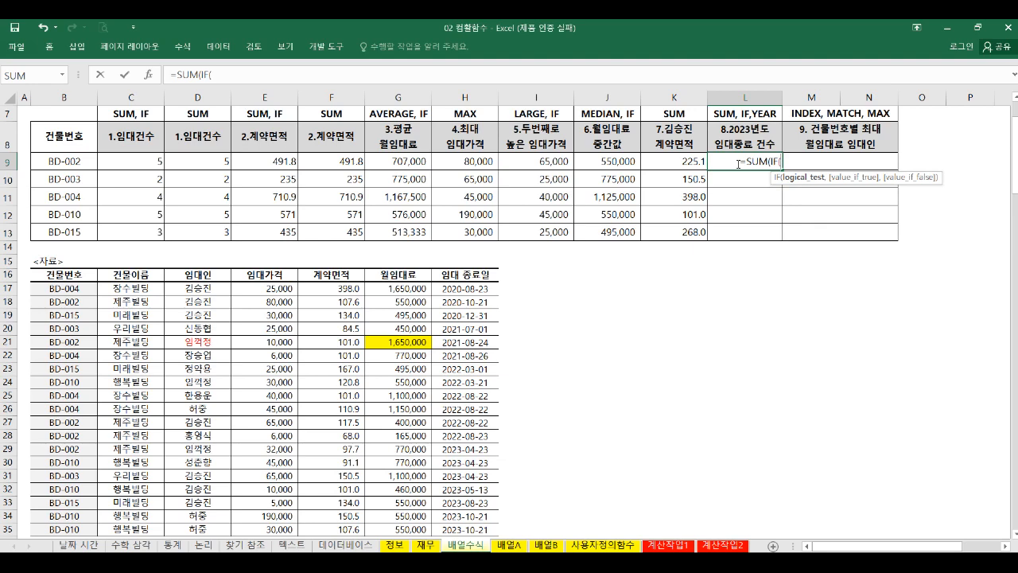
{"action": "type", "text": "("}
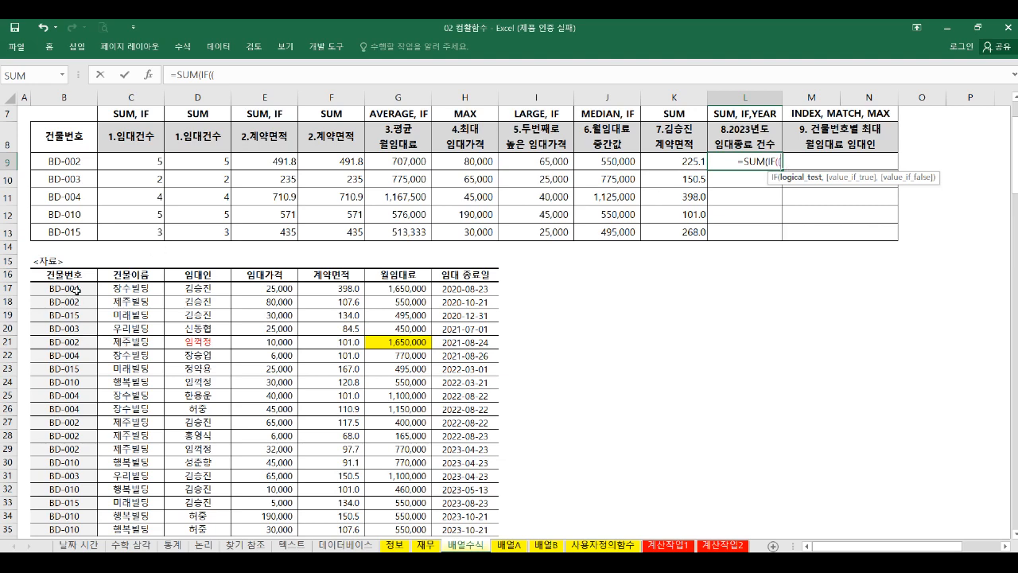
Set the first IF condition to $B$17:$B$35=B9 and begin a second condition multiplied by it.
{"action": "left_click_drag", "start_coordinate": [75, 289], "coordinate": [74, 521]}
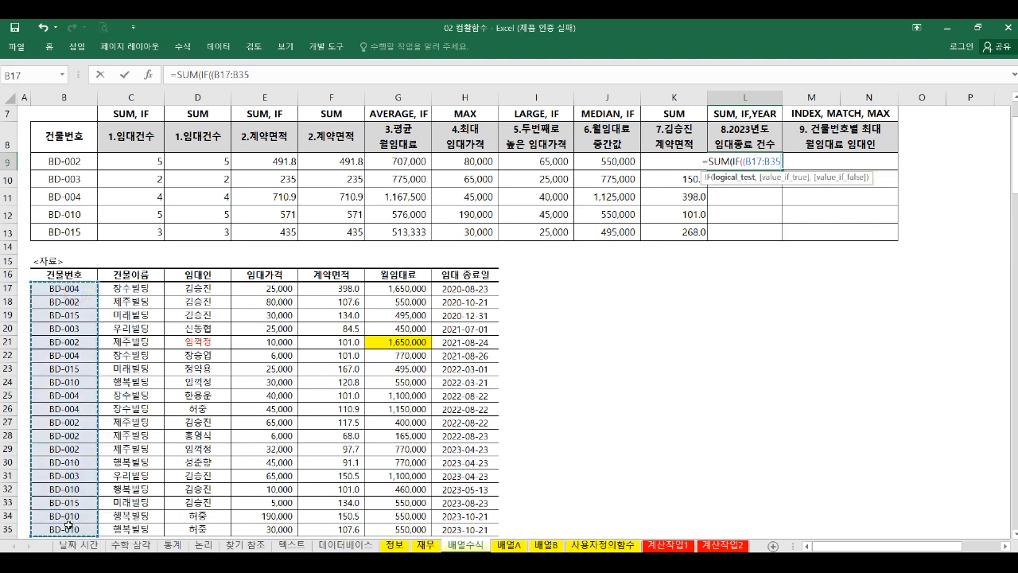
{"action": "key", "text": "F4"}
{"action": "type", "text": "="}
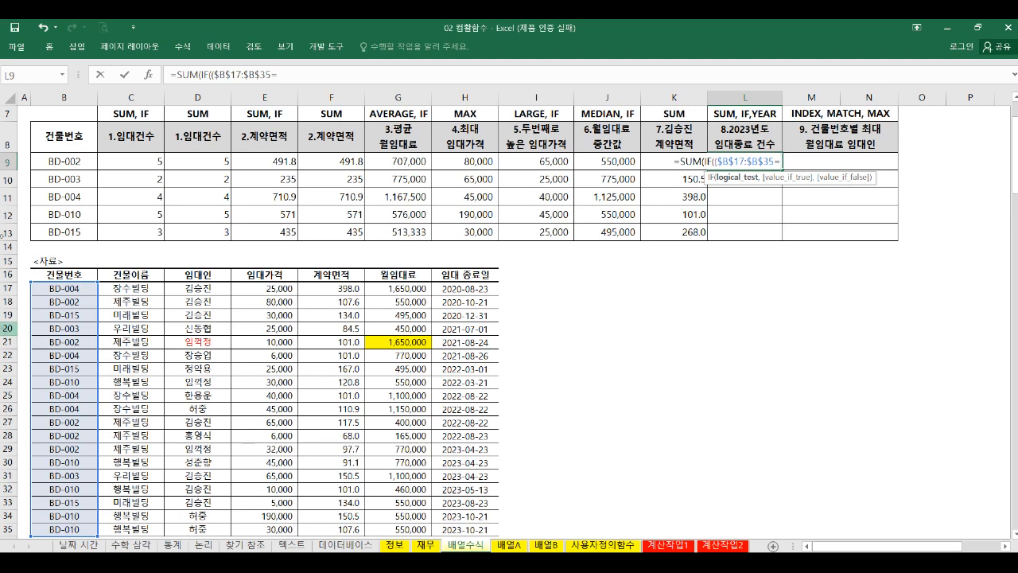
{"action": "left_click", "coordinate": [52, 160]}
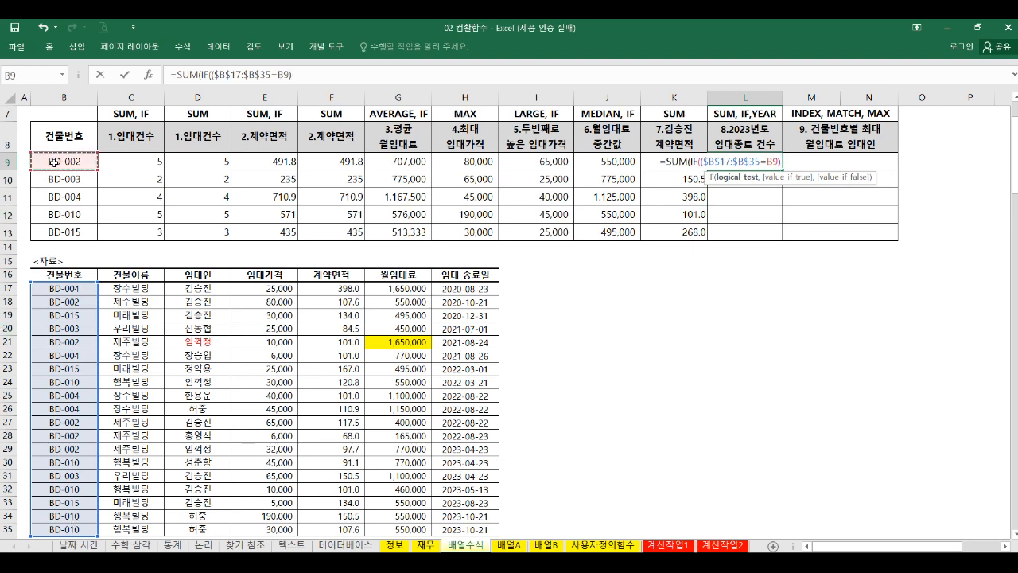
{"action": "type", "text": ")*("}
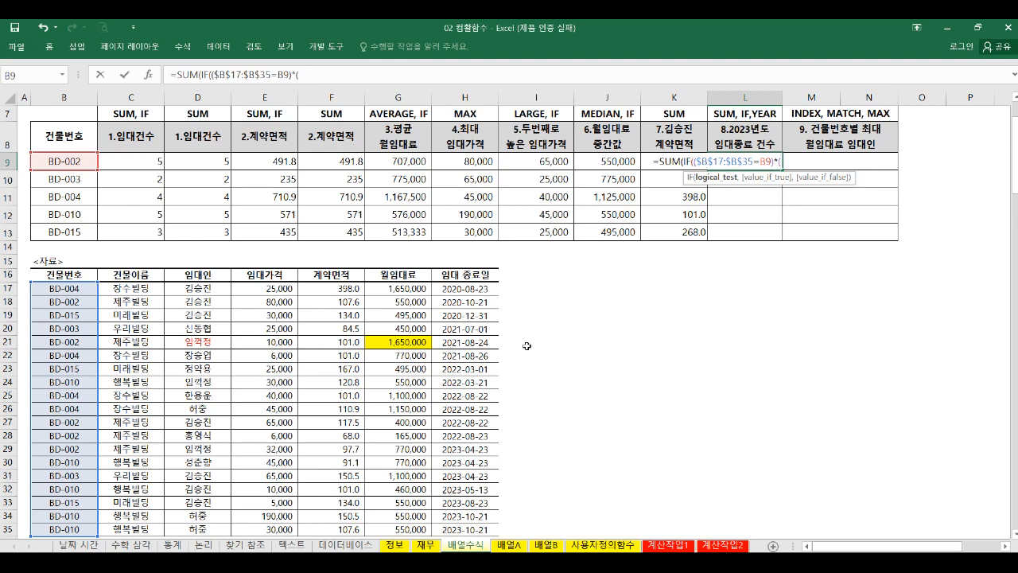
Complete the second condition as YEAR($H$17:$H$35)=2023.
{"action": "type", "text": "ye"}
{"action": "key", "text": "Tab"}
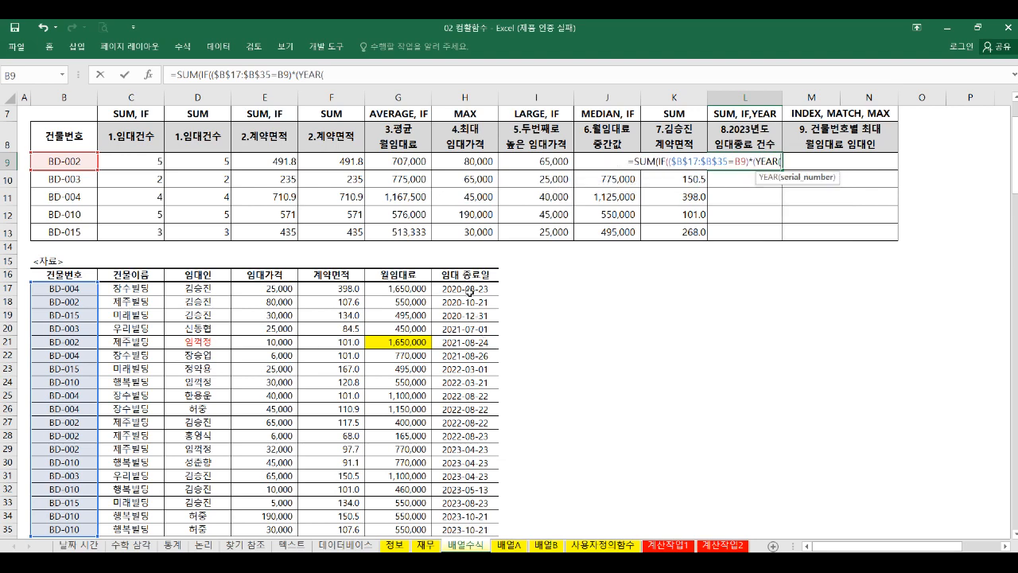
{"action": "left_click_drag", "start_coordinate": [469, 292], "coordinate": [469, 530]}
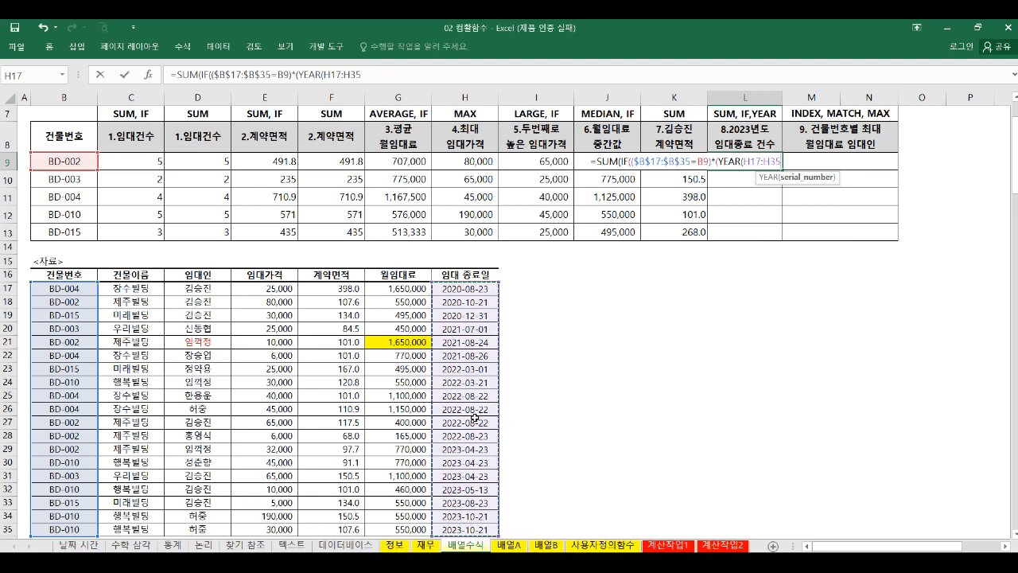
{"action": "key", "text": "F4"}
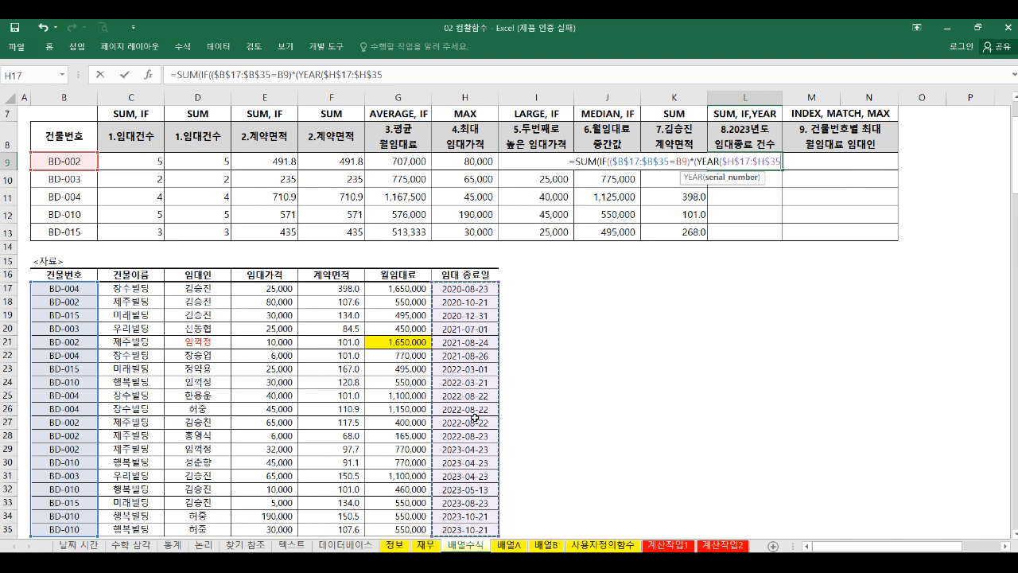
{"action": "type", "text": ")"}
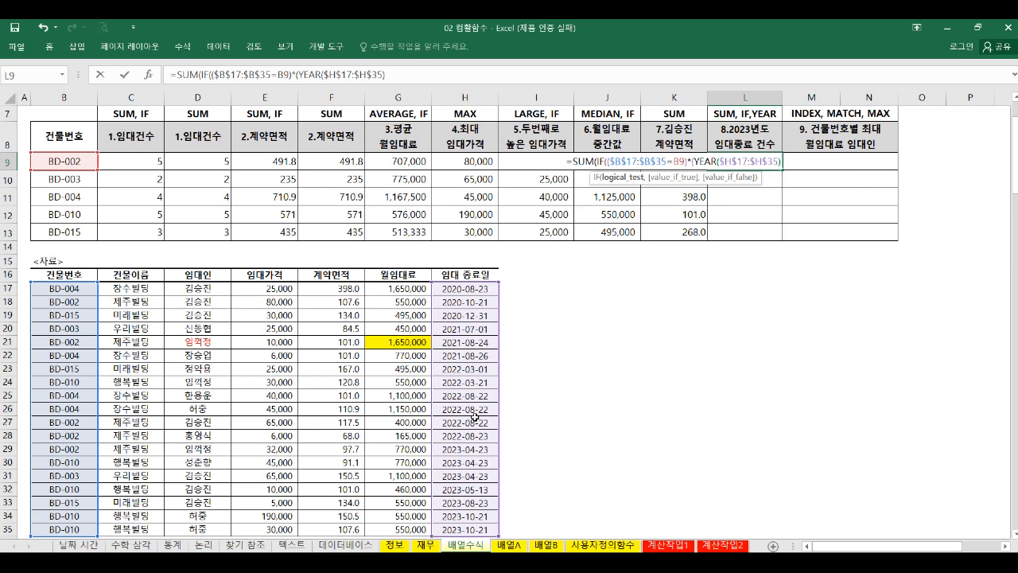
{"action": "type", "text": "=2023"}
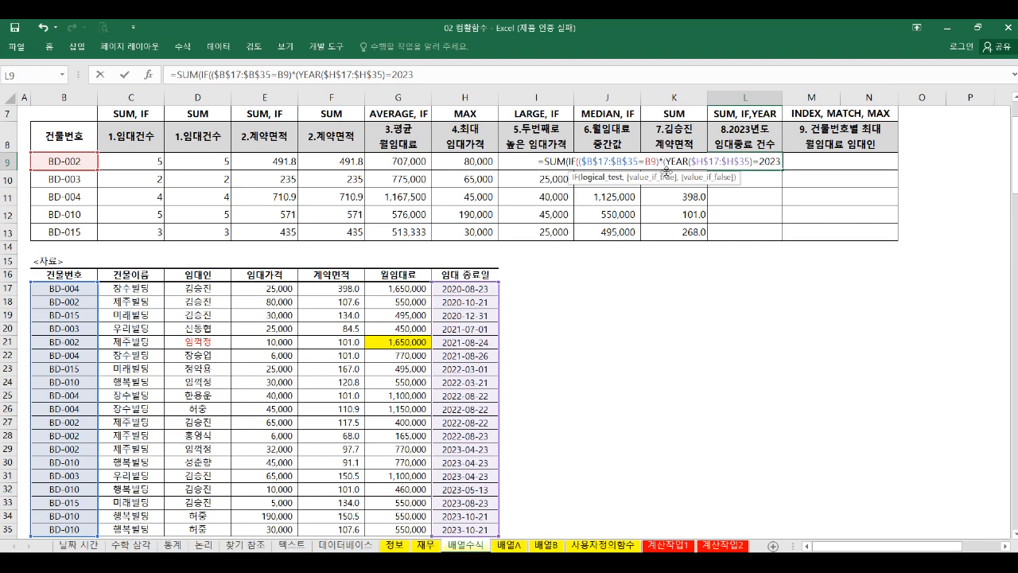
{"action": "type", "text": ")"}
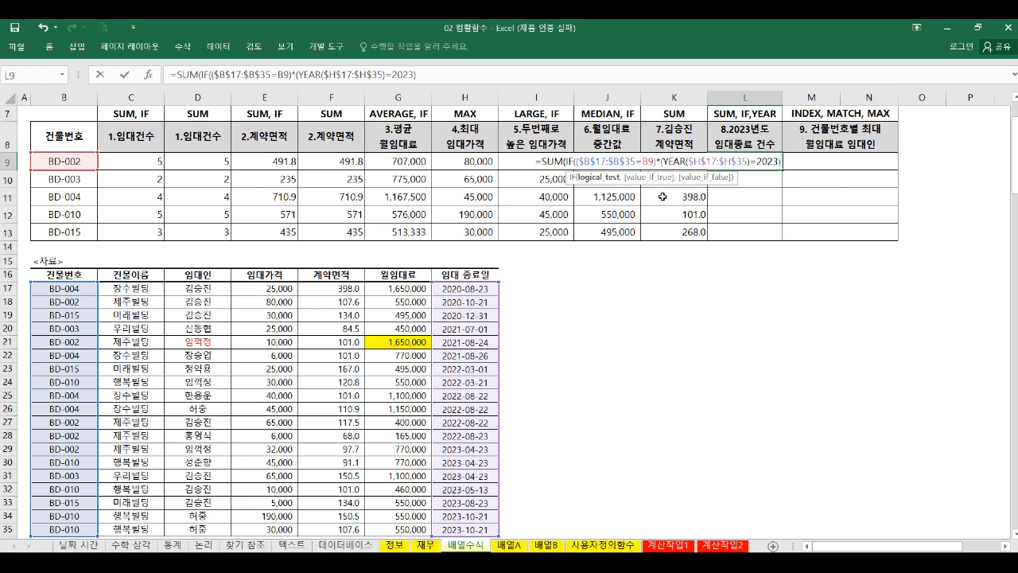
Try multiplying the conditions by 1 in place of a separate value-if-true argument of 1.
{"action": "type", "text": ","}
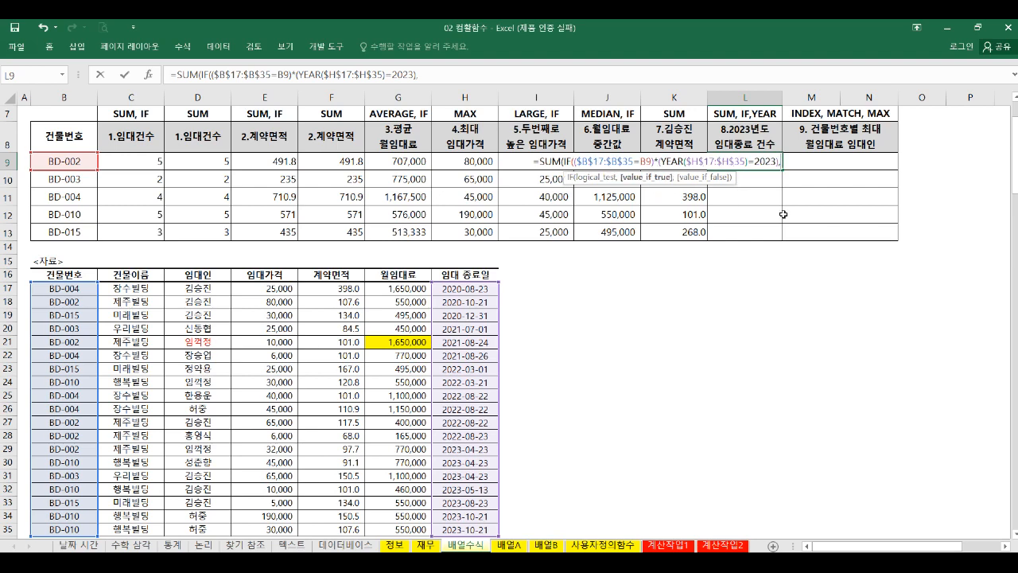
{"action": "type", "text": "1"}
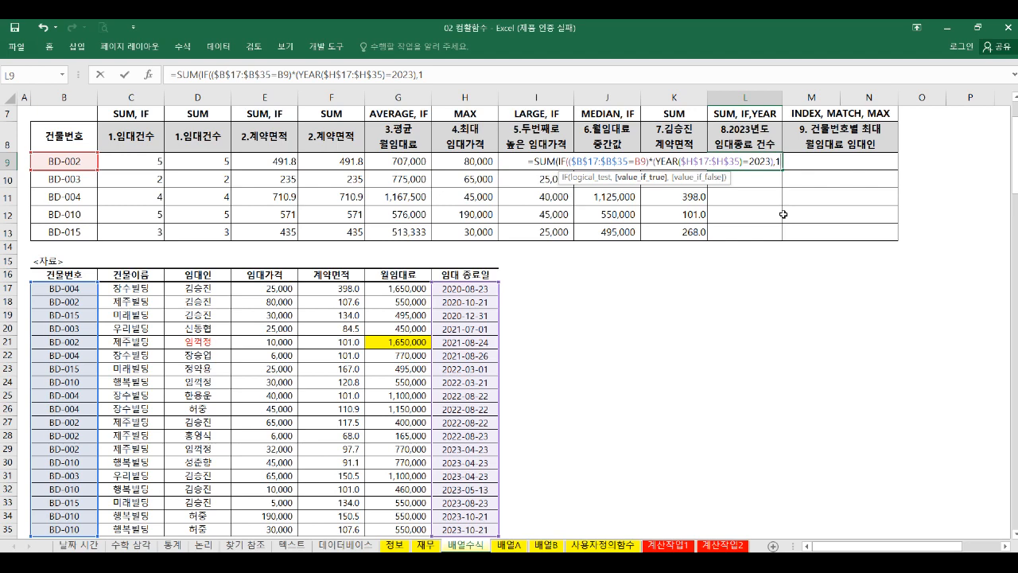
{"action": "key", "text": "BackSpace"}
{"action": "key", "text": "BackSpace"}
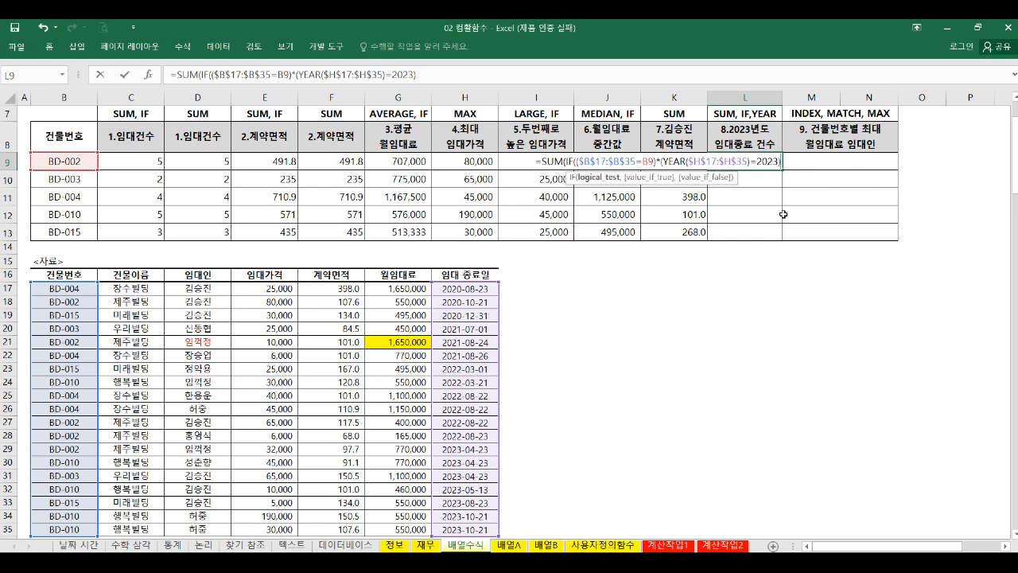
{"action": "type", "text": "*1"}
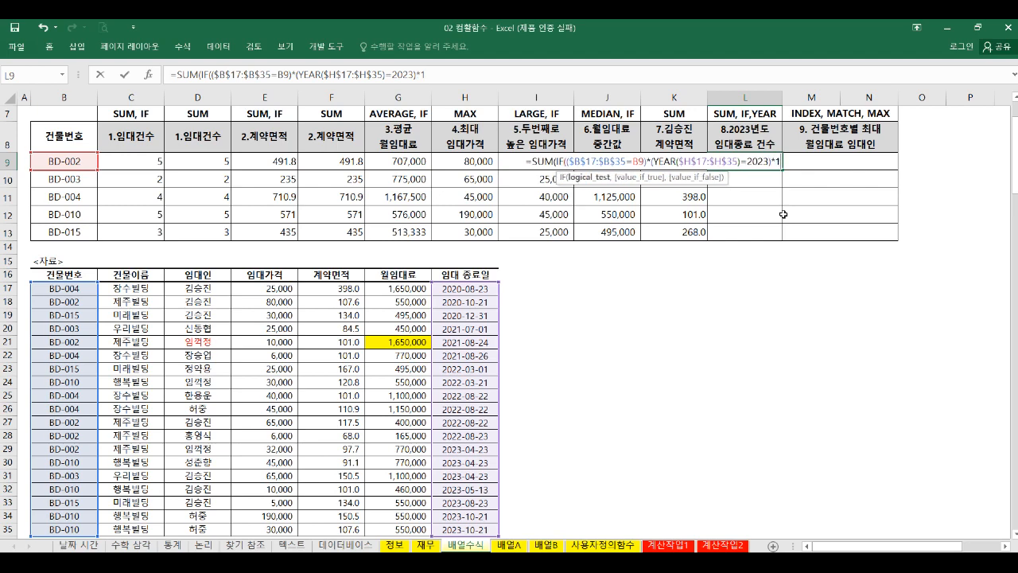
{"action": "key", "text": "BackSpace"}
{"action": "key", "text": "BackSpace"}
Add 1 as the value if true, enter L9 as an array formula, and fill it down through L13.
{"action": "type", "text": ",1"}
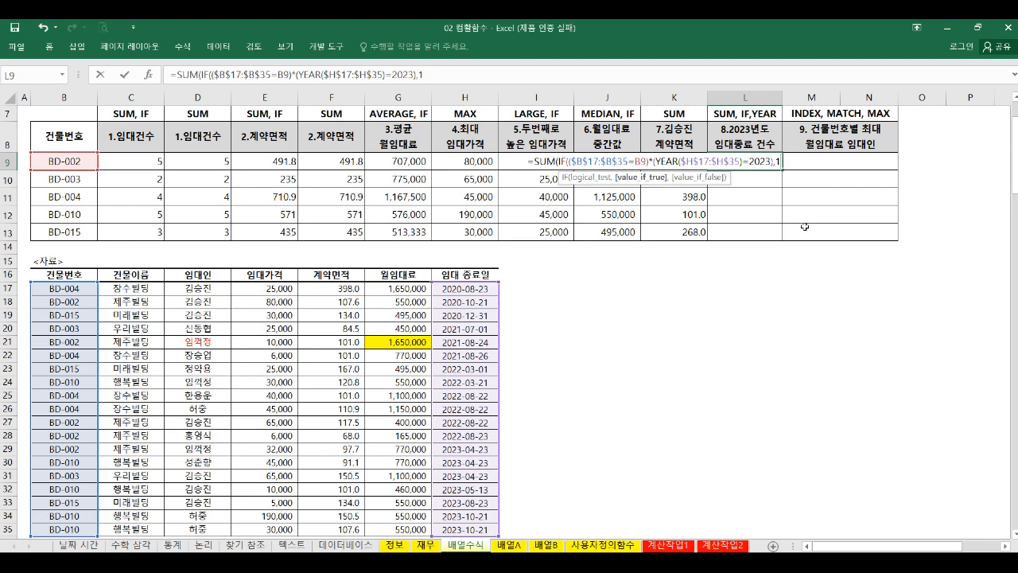
{"action": "key", "text": "ctrl+shift+Return"}
{"action": "double_click", "coordinate": [784, 170]}
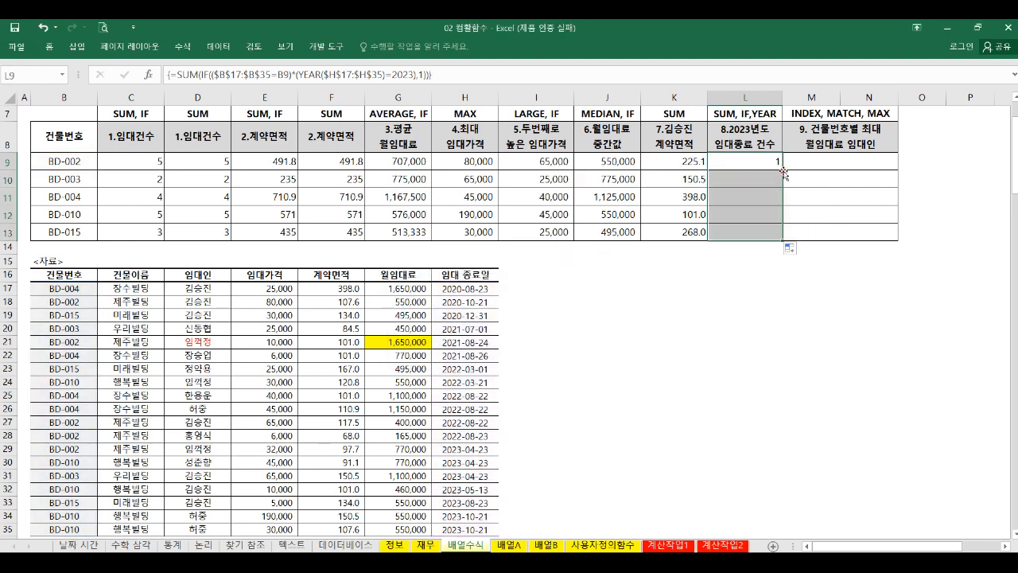
Examine the BD-002 records in rows 18, 21 and 27 to 29, checking the highlighted monthly rent in G21 and its tenant in D21.
{"action": "left_click", "coordinate": [828, 160]}
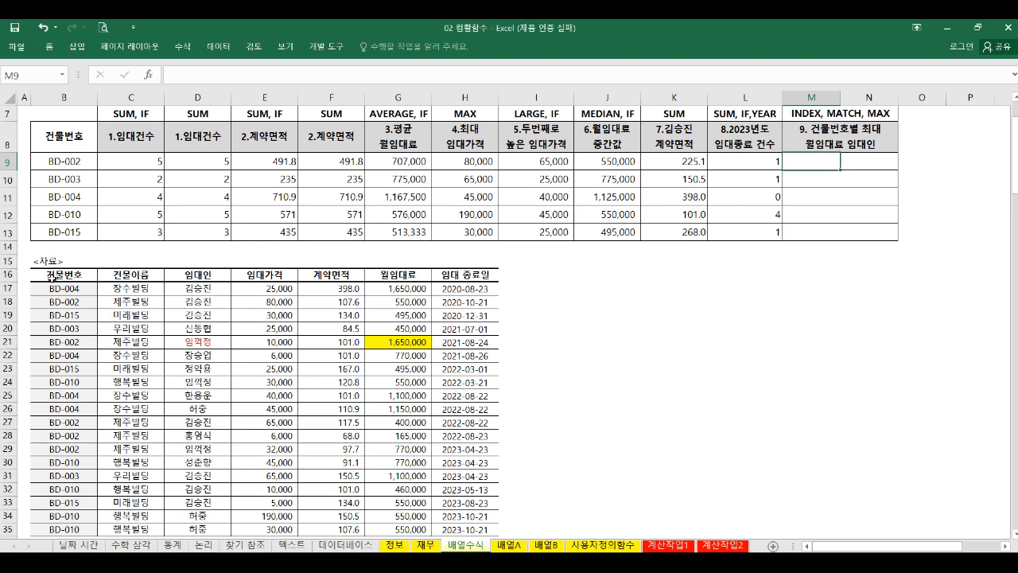
{"action": "left_click", "coordinate": [11, 301]}
{"action": "left_click", "coordinate": [11, 342], "text": "ctrl"}
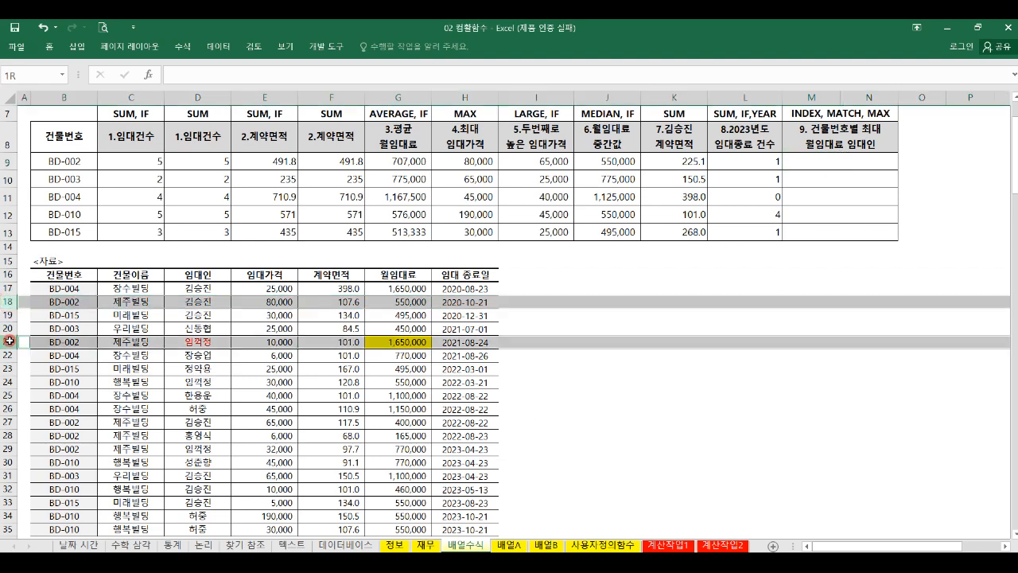
{"action": "left_click_drag", "start_coordinate": [10, 409], "coordinate": [10, 437]}
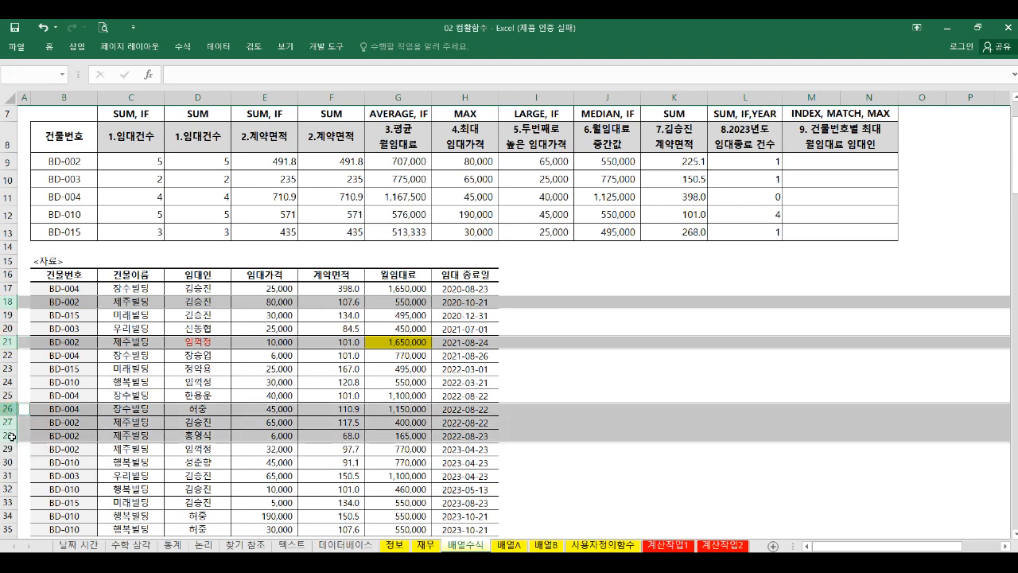
{"action": "left_click", "coordinate": [10, 305]}
{"action": "left_click", "coordinate": [10, 342], "text": "ctrl"}
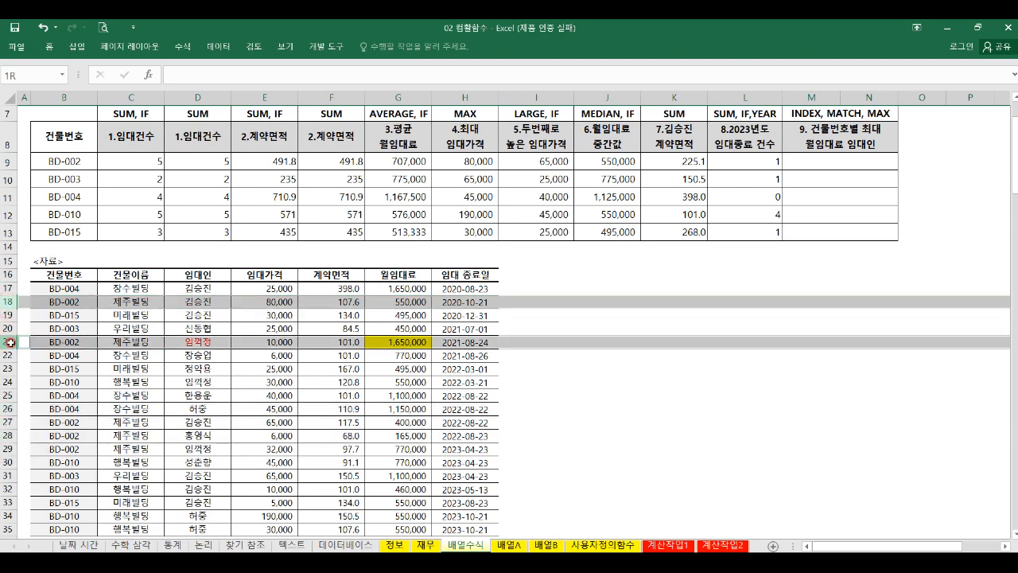
{"action": "left_click", "coordinate": [10, 423], "text": "ctrl"}
{"action": "left_click_drag", "start_coordinate": [9, 422], "coordinate": [10, 449]}
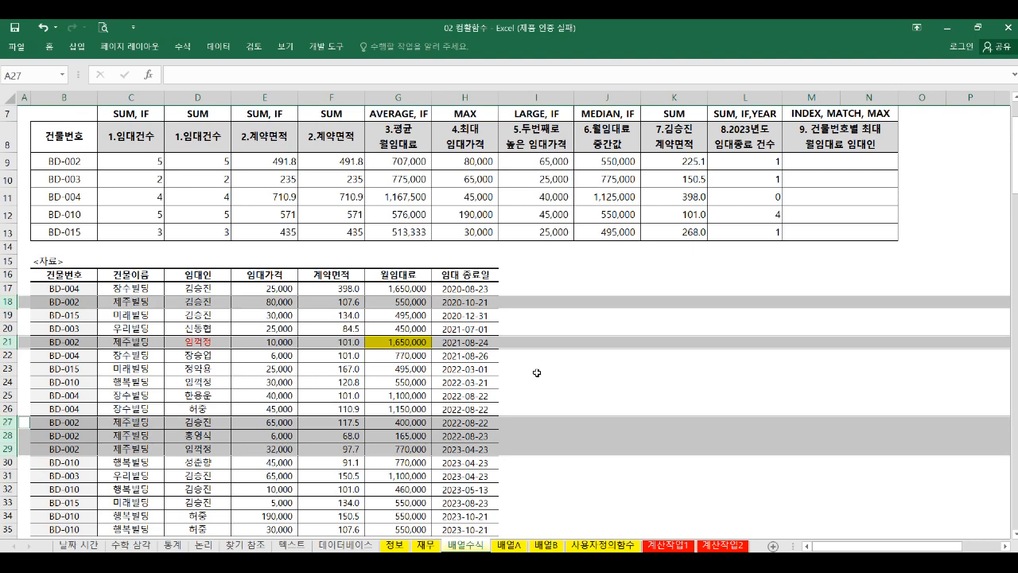
{"action": "left_click", "coordinate": [400, 344]}
{"action": "left_click", "coordinate": [203, 343]}
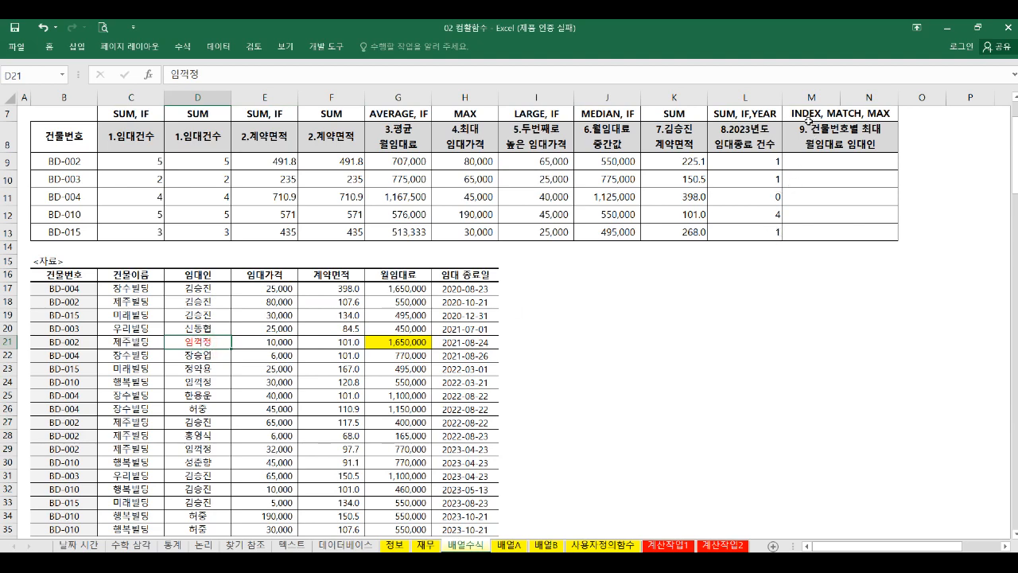
Start an INDEX formula in M9 with the tenant column D17:D35 as its array.
{"action": "left_click", "coordinate": [815, 159]}
{"action": "type", "text": "="}
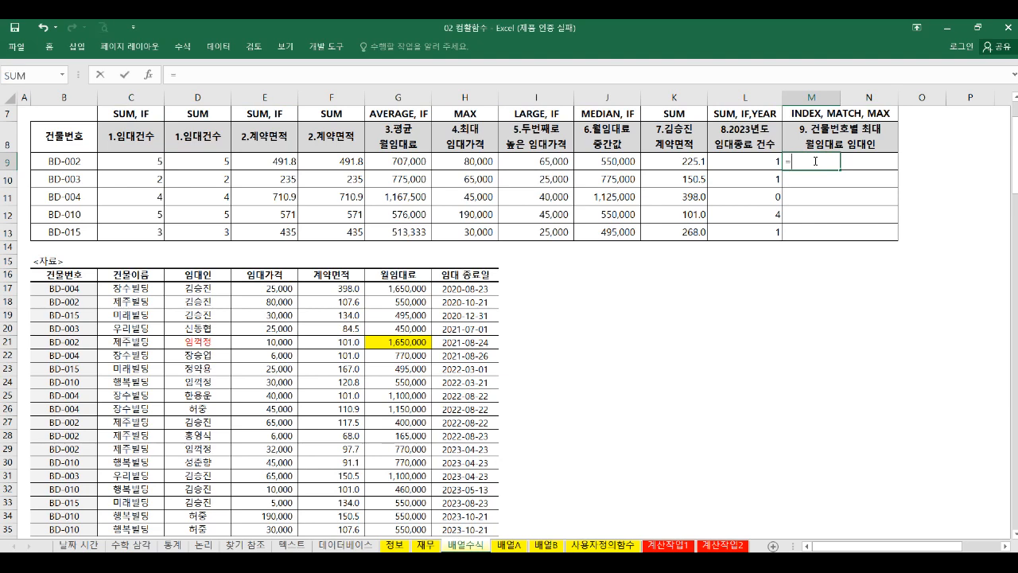
{"action": "type", "text": "INDEX("}
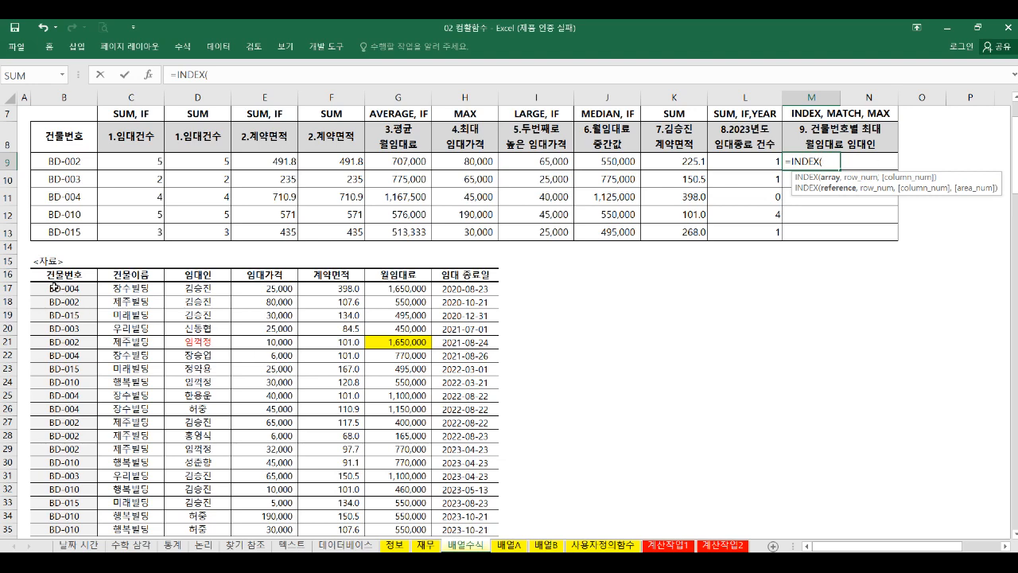
{"action": "left_click_drag", "start_coordinate": [54, 287], "coordinate": [443, 529]}
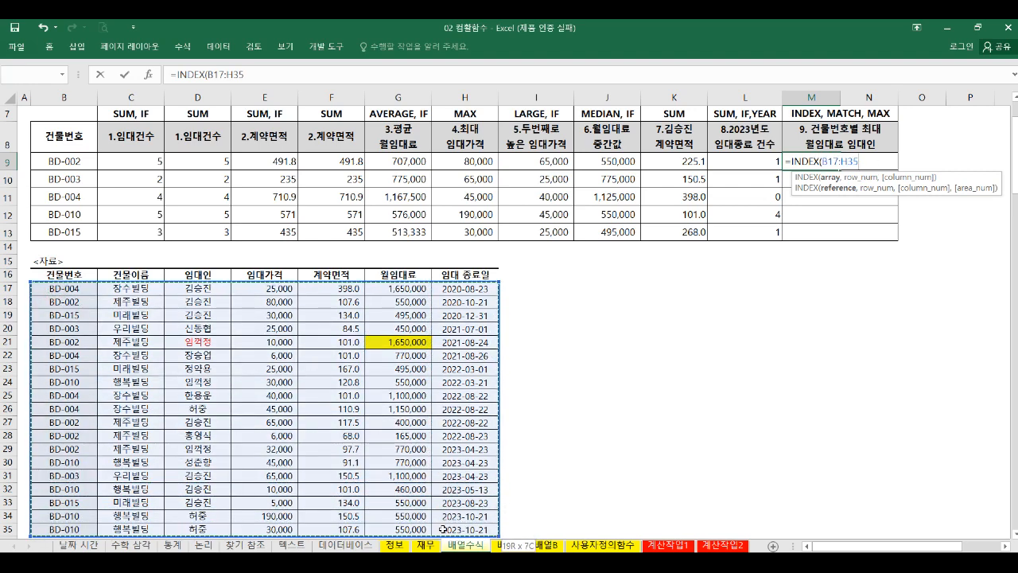
{"action": "left_click_drag", "start_coordinate": [203, 288], "coordinate": [198, 524]}
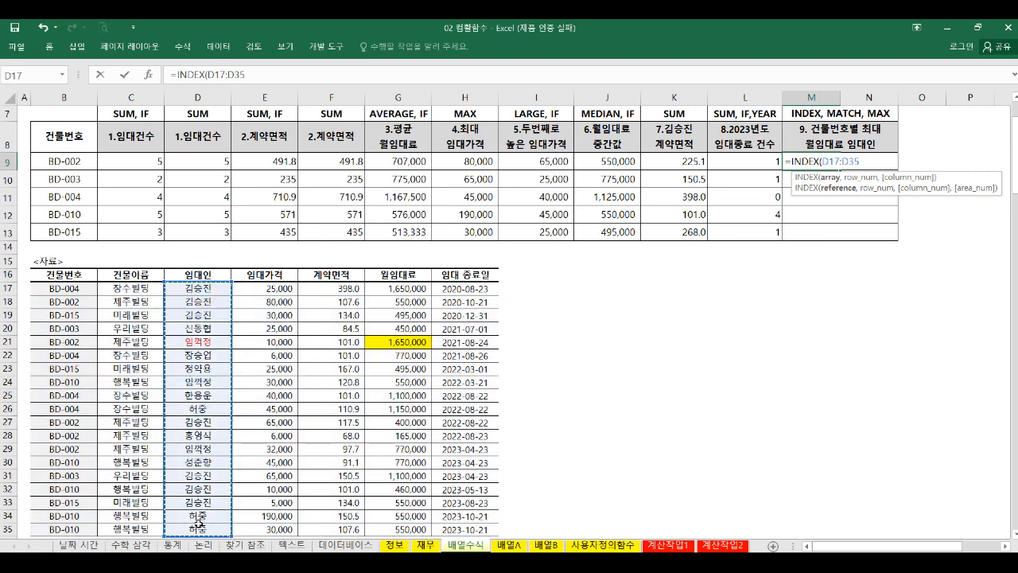
{"action": "left_click_drag", "start_coordinate": [68, 288], "coordinate": [469, 528]}
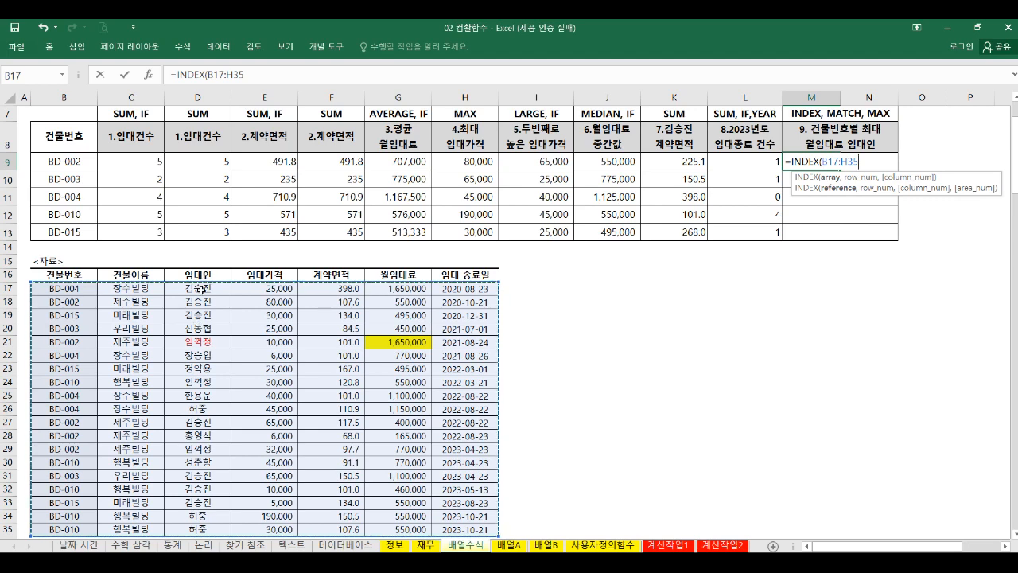
{"action": "left_click_drag", "start_coordinate": [200, 288], "coordinate": [203, 388]}
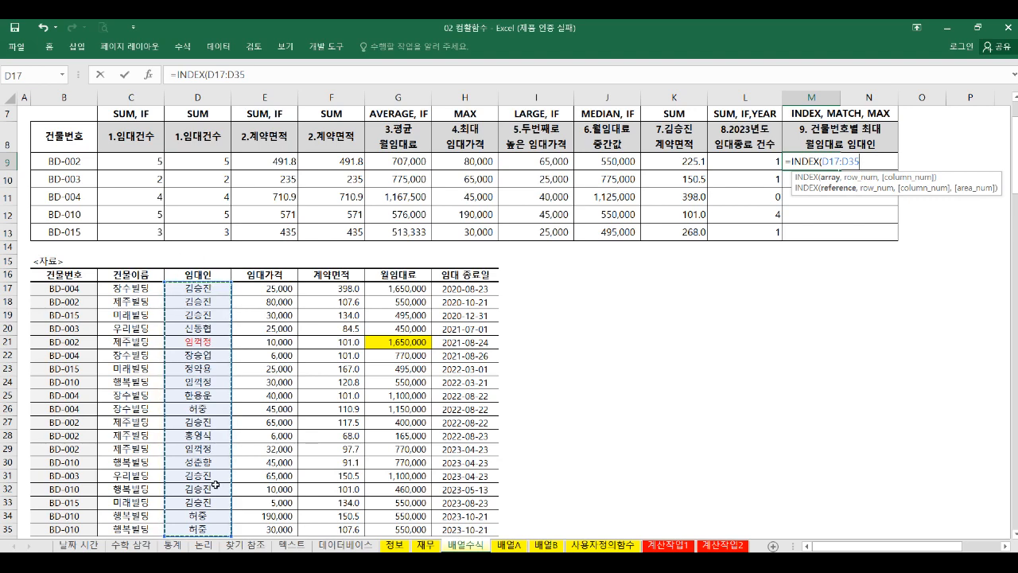
Set the INDEX row number to 5 and the column number to 1, and enter the formula in M9.
{"action": "type", "text": ",5"}
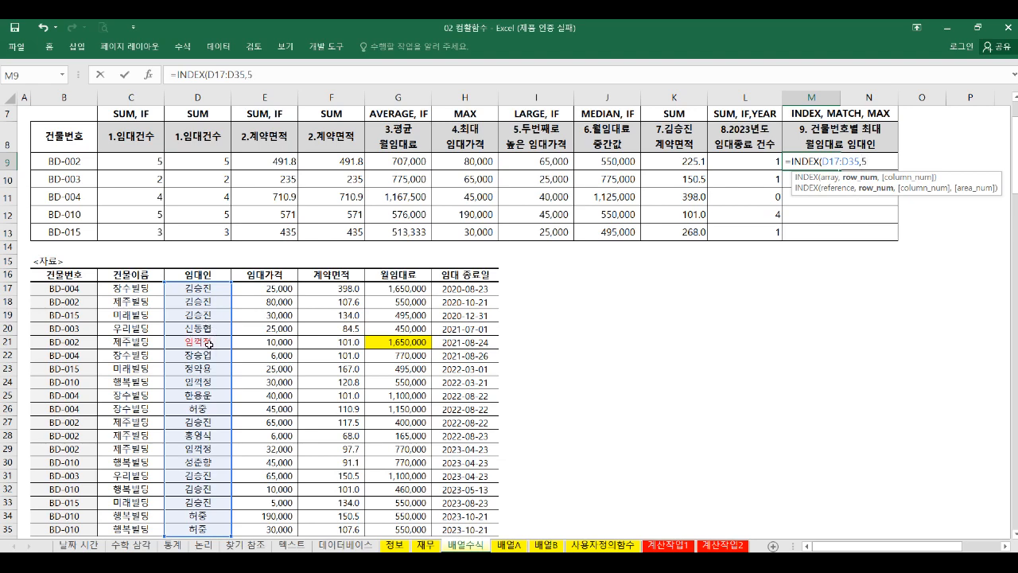
{"action": "type", "text": ","}
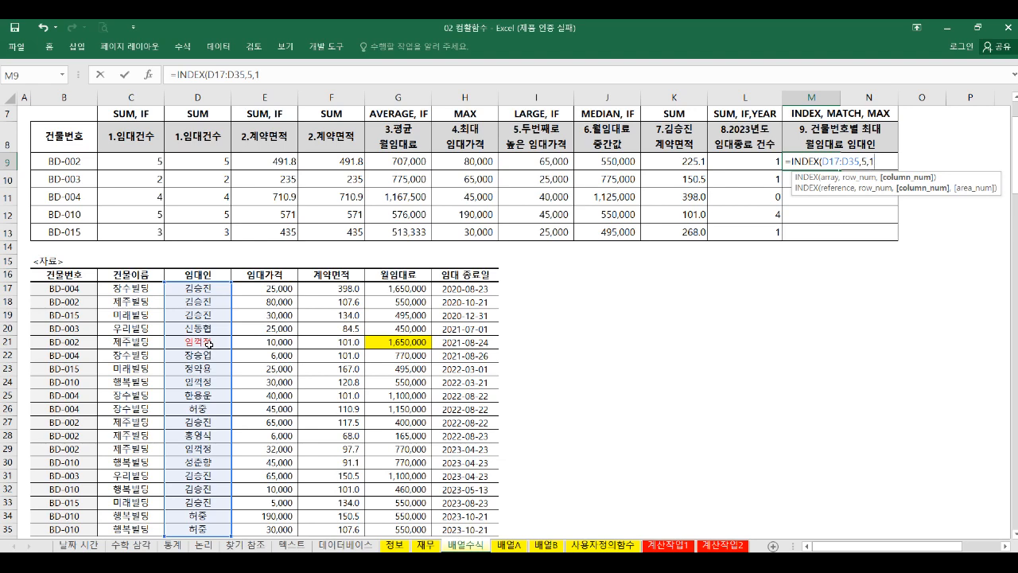
{"action": "type", "text": "1"}
{"action": "key", "text": "Return"}
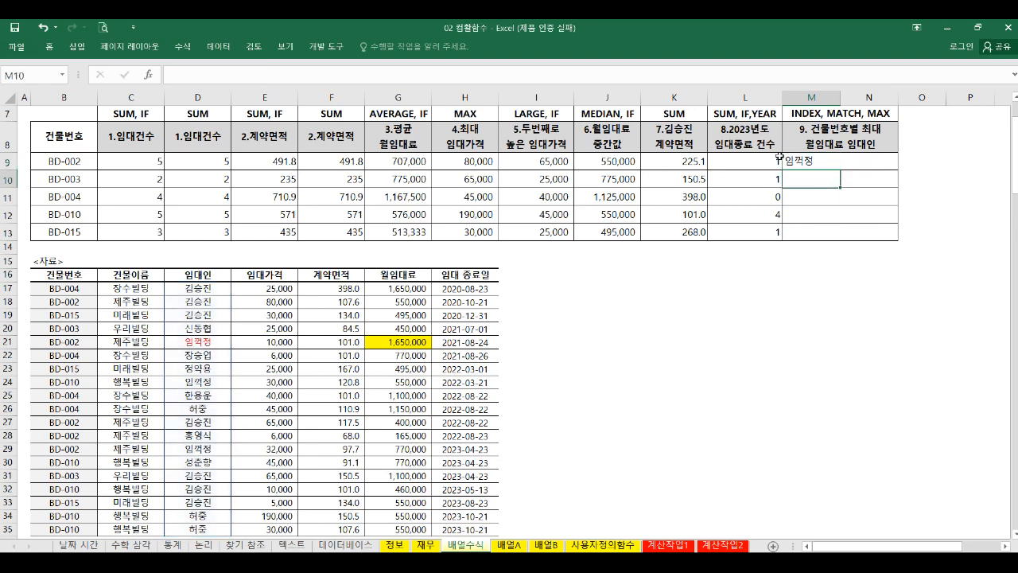
Remove the column number argument from the INDEX formula in M9, leaving only row number 5, and enter it.
{"action": "left_click", "coordinate": [819, 161]}
{"action": "double_click", "coordinate": [819, 160]}
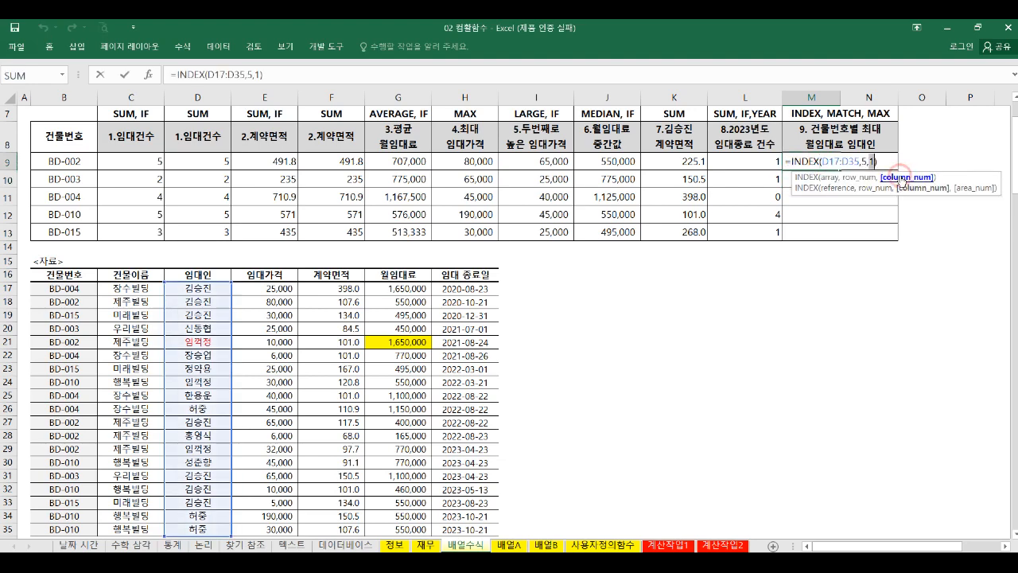
{"action": "key", "text": "BackSpace"}
{"action": "key", "text": "BackSpace"}
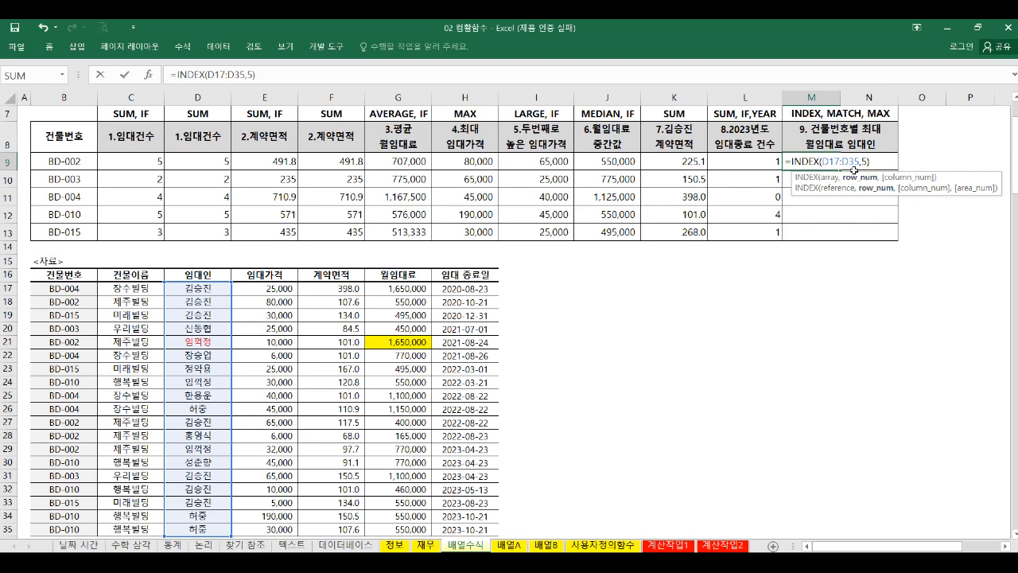
{"action": "key", "text": "Return"}
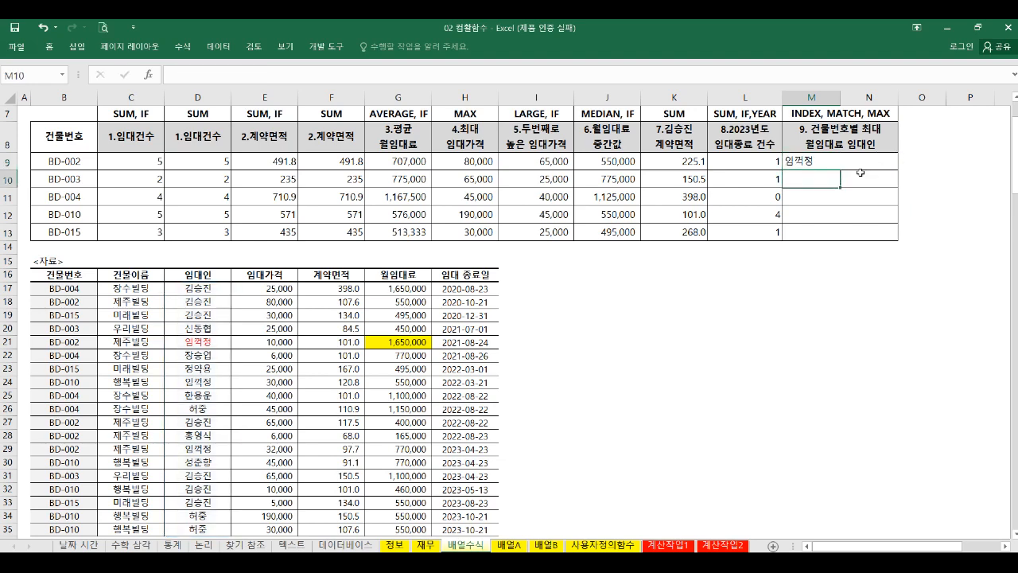
{"action": "double_click", "coordinate": [803, 164]}
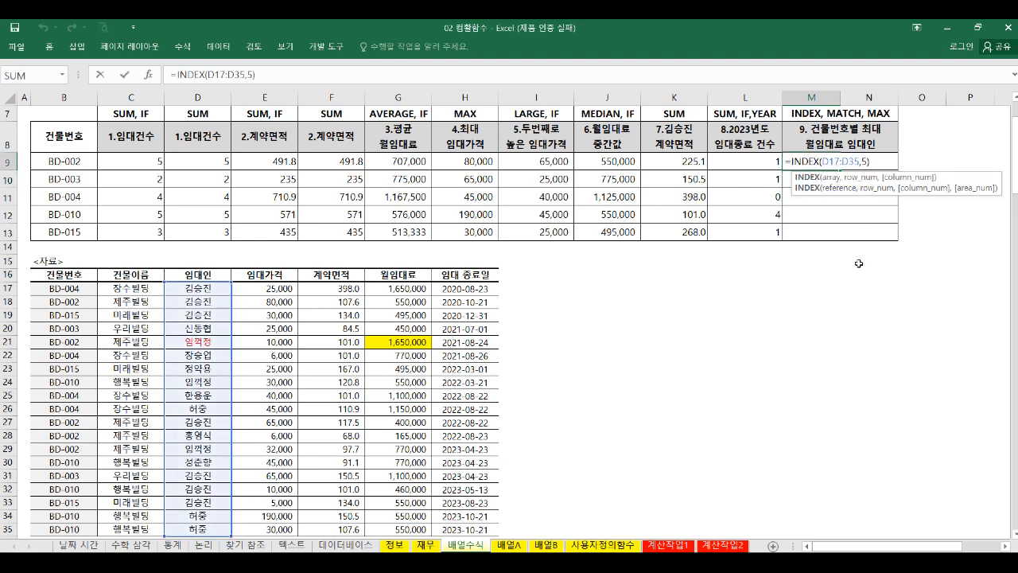
{"action": "left_click", "coordinate": [870, 180]}
{"action": "key", "text": "ctrl+Return"}
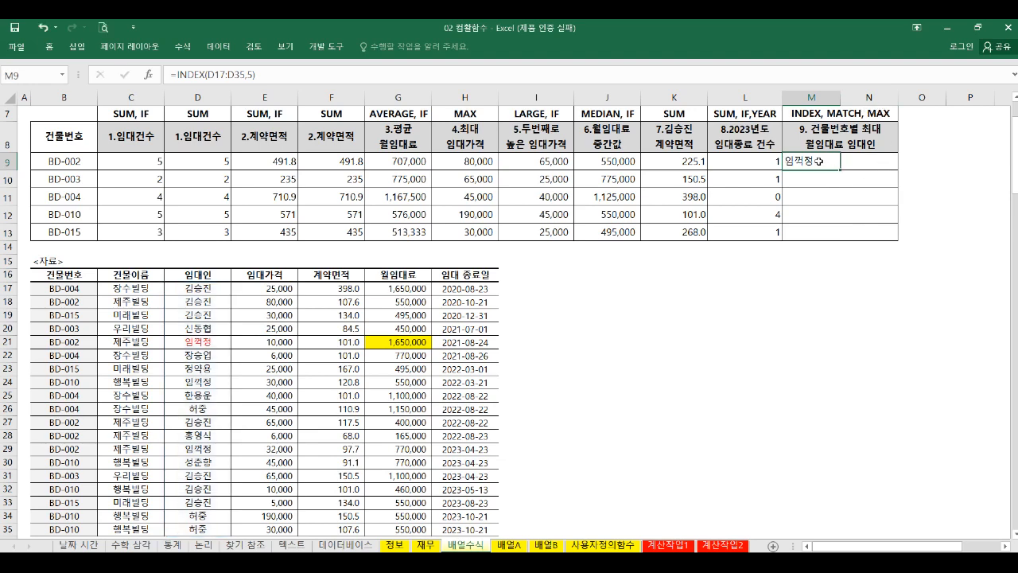
Hide columns I through L.
{"action": "left_click_drag", "start_coordinate": [557, 97], "coordinate": [736, 98]}
{"action": "right_click", "coordinate": [733, 99]}
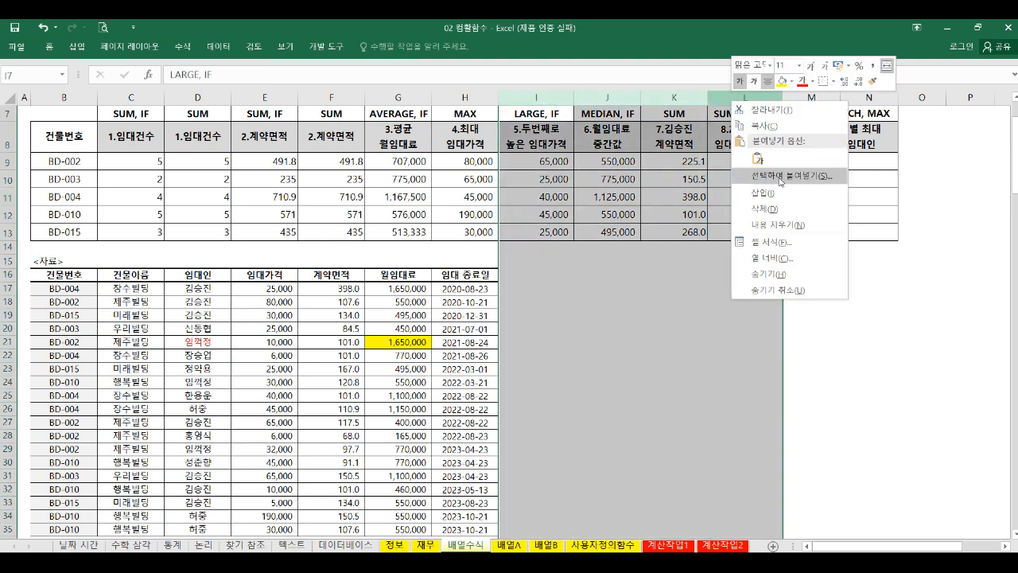
{"action": "left_click", "coordinate": [793, 275]}
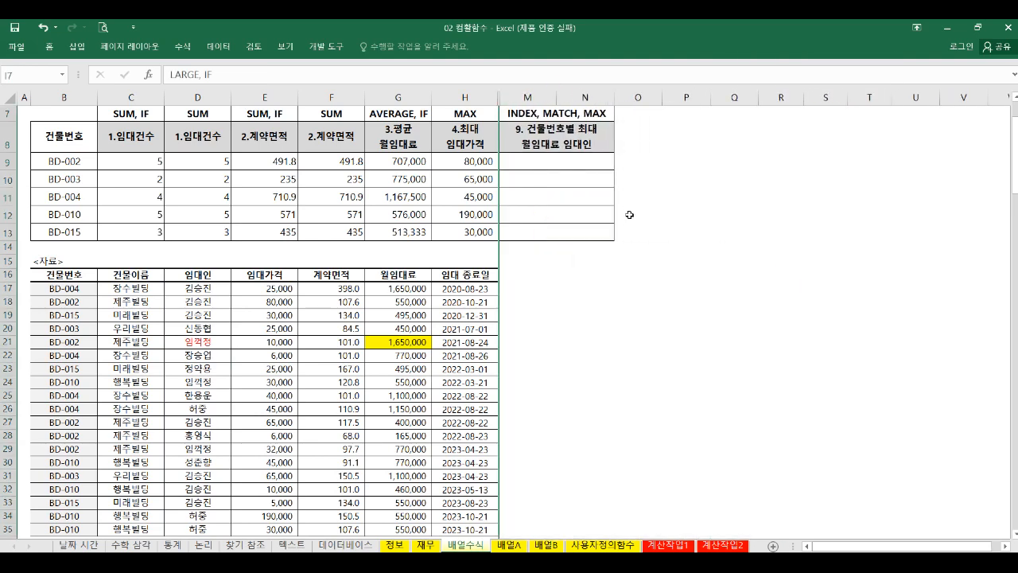
Enter a MATCH formula in M9 that looks up 1650000 in the monthly rents G17:G35 with match type 0.
{"action": "left_click", "coordinate": [525, 159]}
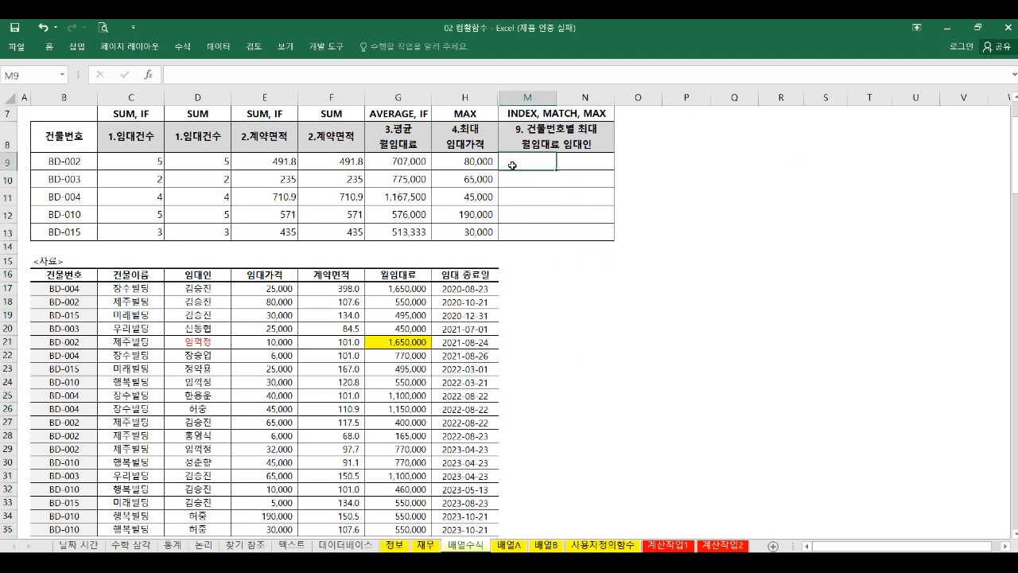
{"action": "type", "text": "=MATCH("}
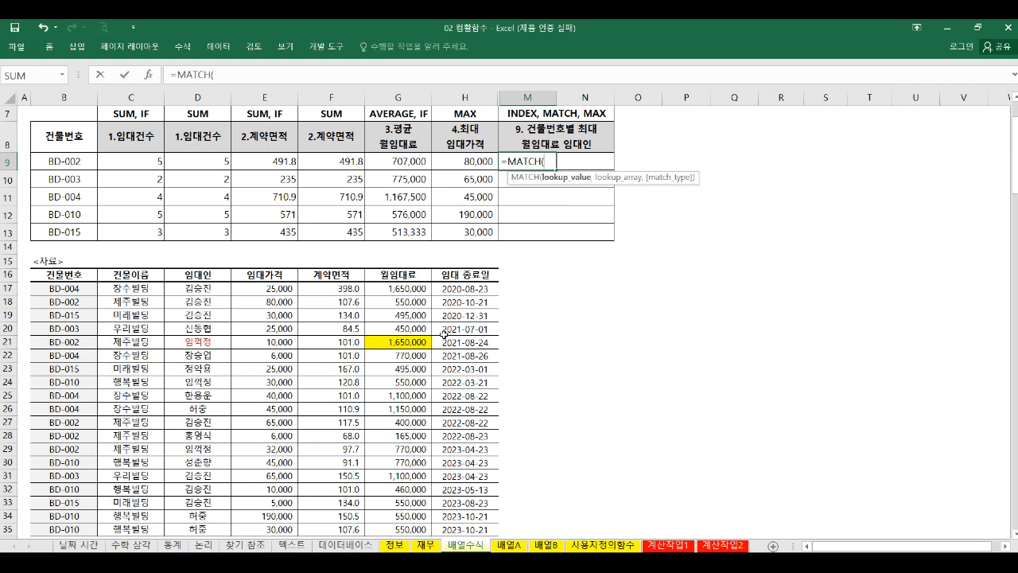
{"action": "type", "text": "1650000"}
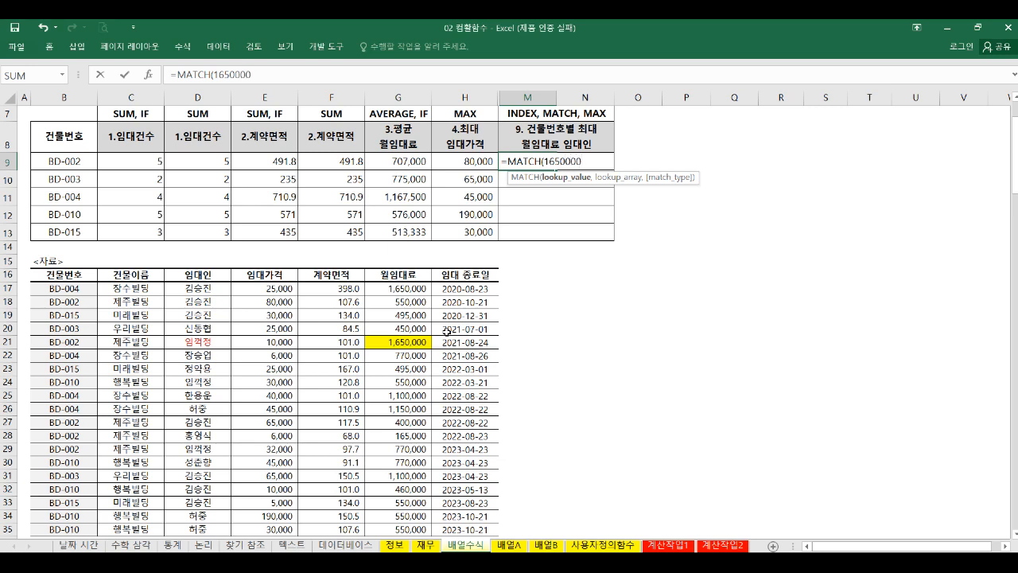
{"action": "type", "text": ","}
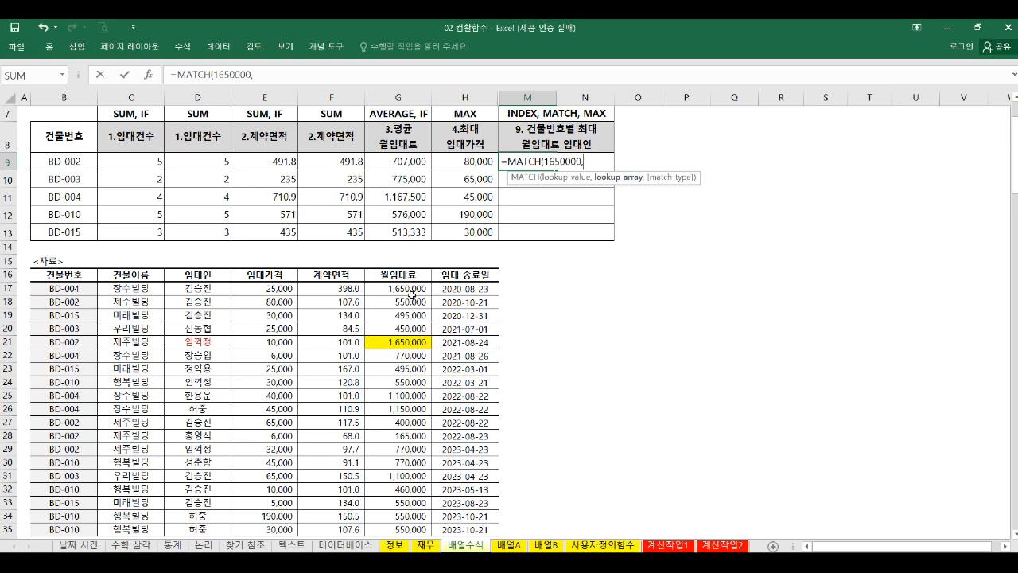
{"action": "left_click_drag", "start_coordinate": [411, 294], "coordinate": [397, 526]}
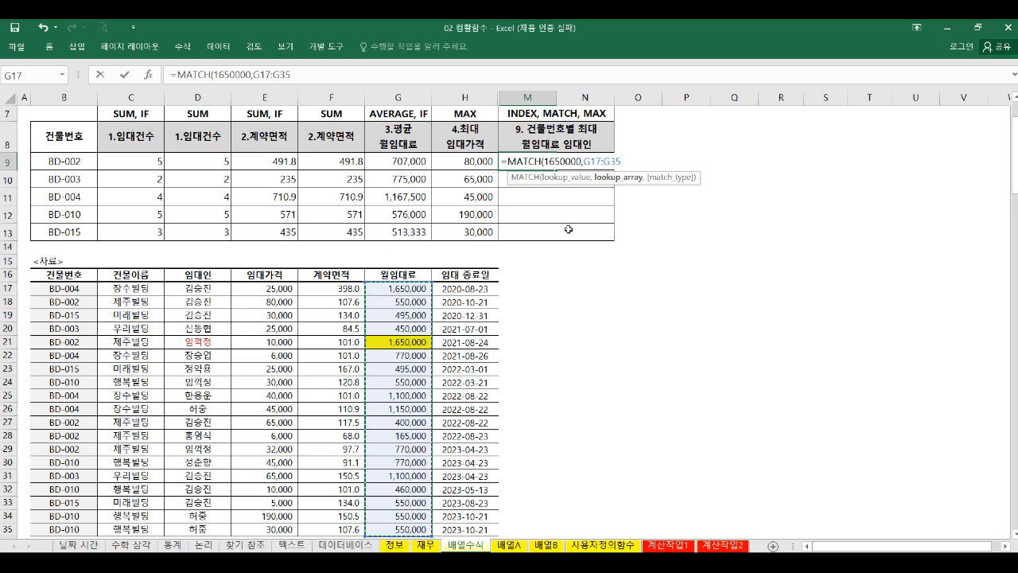
{"action": "double_click", "coordinate": [613, 161]}
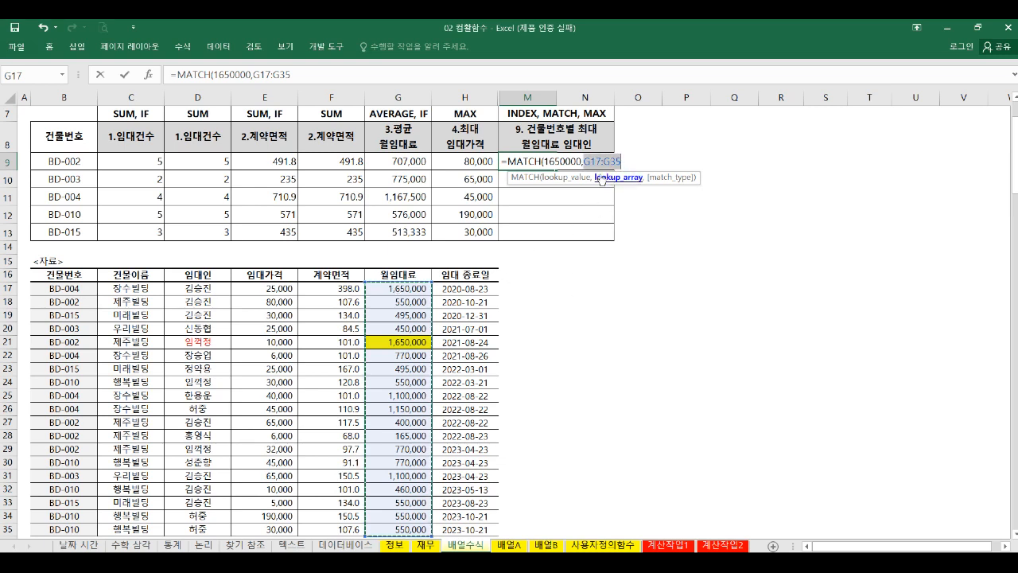
{"action": "left_click", "coordinate": [624, 163]}
{"action": "type", "text": ",0"}
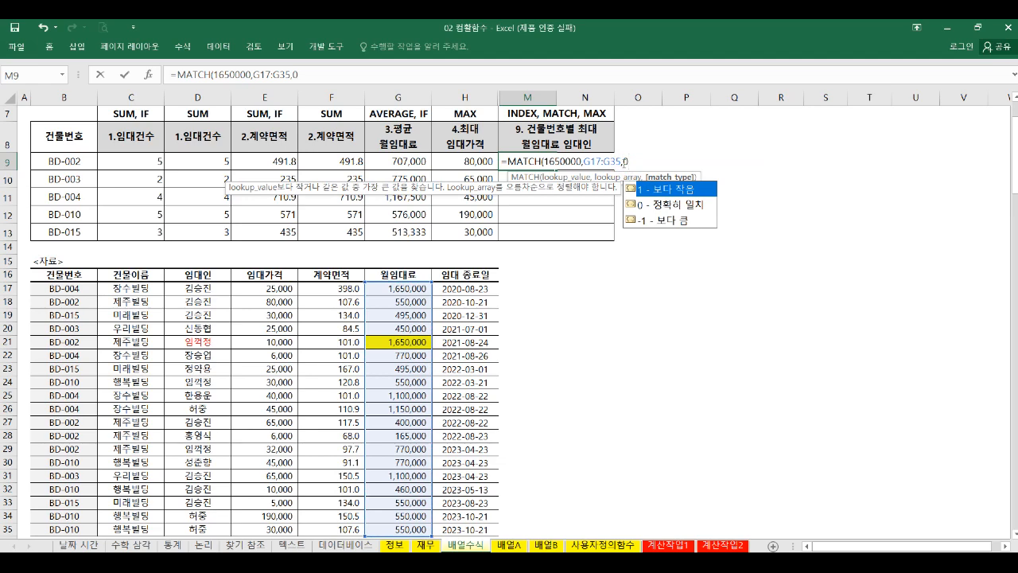
{"action": "key", "text": "Return"}
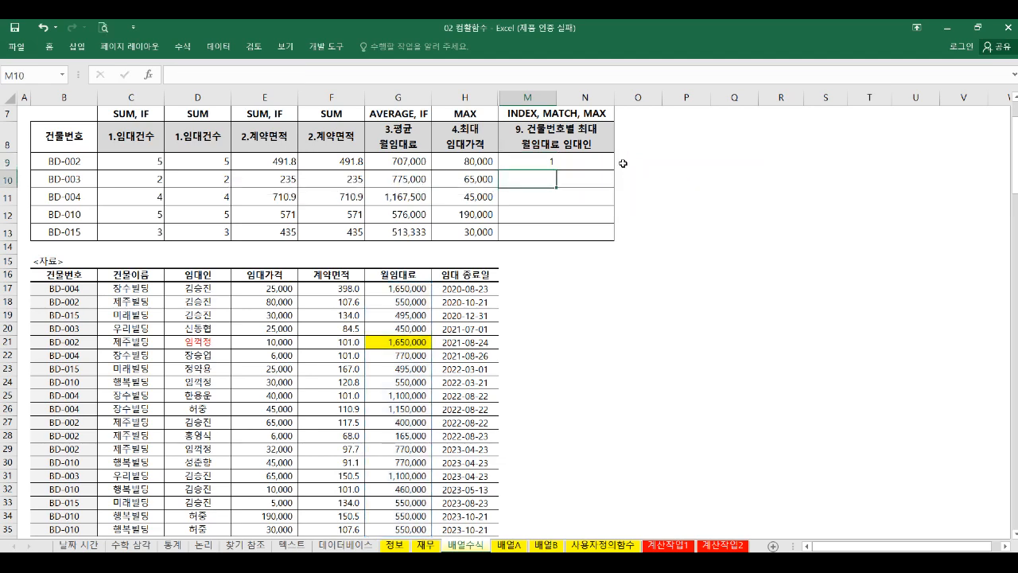
Compare the 1,650,000 rents in G17 and G21, and check which record row 17 holds.
{"action": "left_click", "coordinate": [538, 157]}
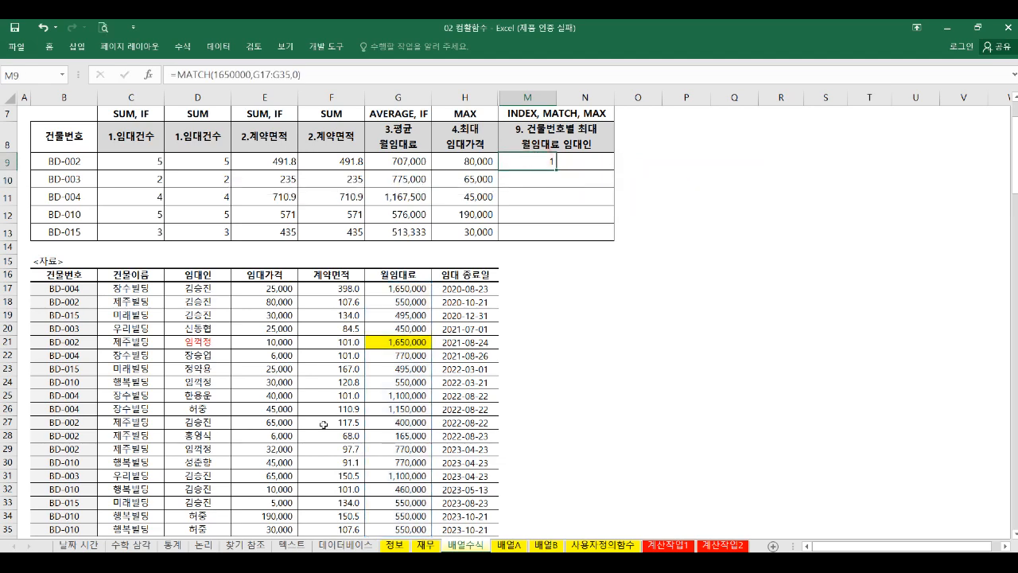
{"action": "left_click_drag", "start_coordinate": [411, 288], "coordinate": [413, 303]}
{"action": "left_click", "coordinate": [409, 291]}
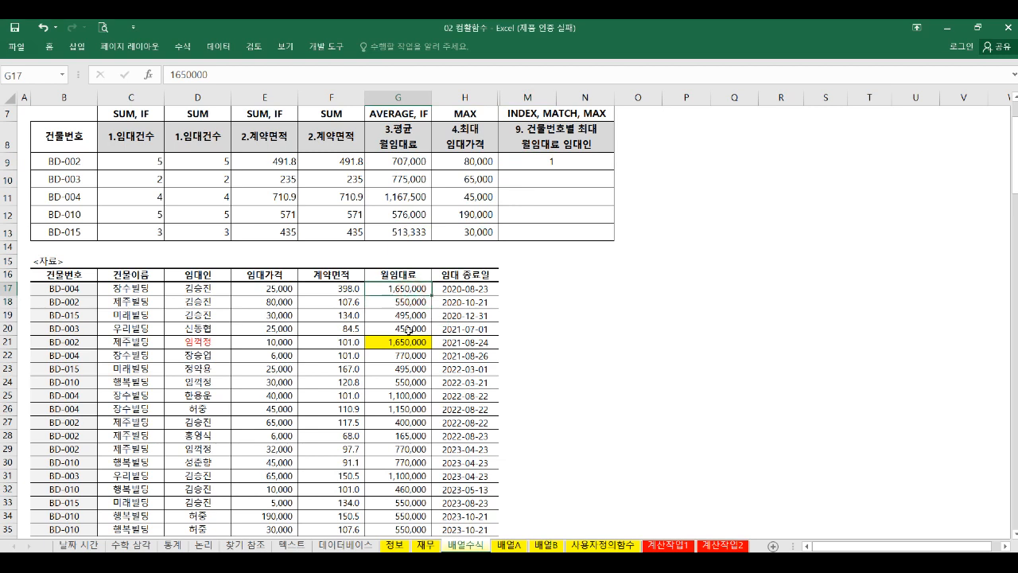
{"action": "left_click", "coordinate": [404, 343]}
{"action": "left_click", "coordinate": [405, 290]}
{"action": "left_click", "coordinate": [405, 352]}
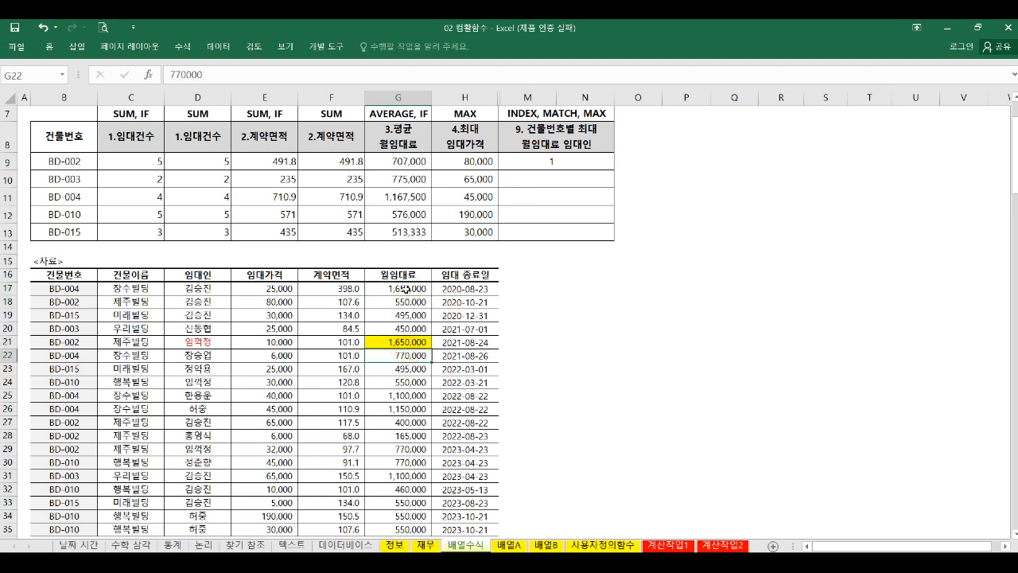
{"action": "left_click", "coordinate": [406, 289]}
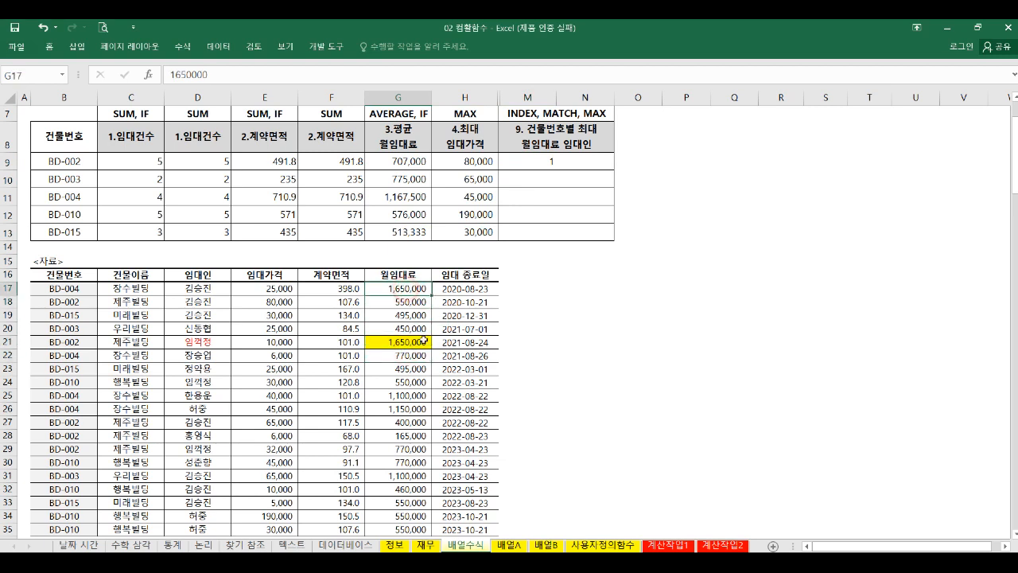
{"action": "left_click", "coordinate": [14, 288]}
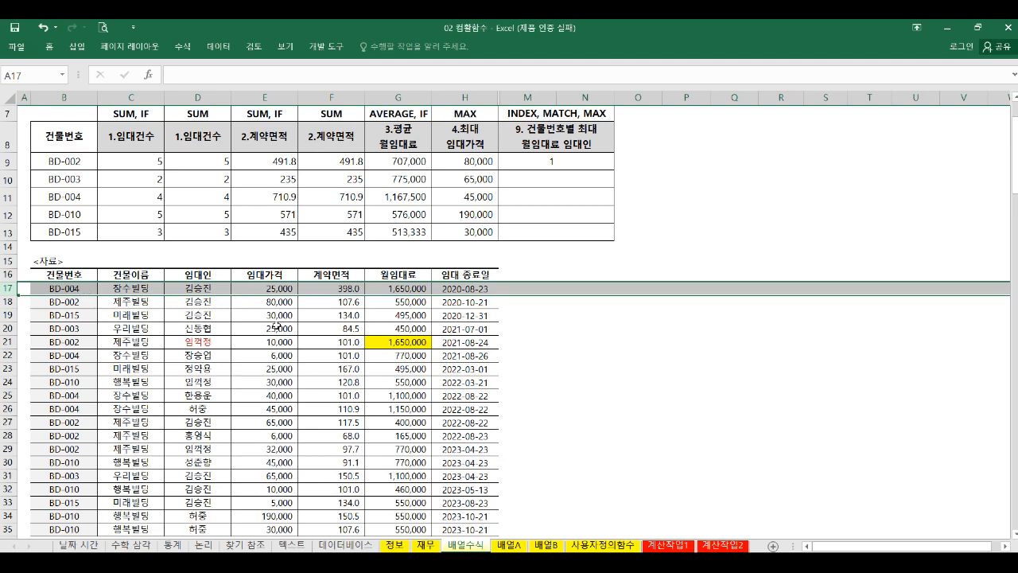
Change the MATCH lookup array in M9 to (B17:B35=B9)*G17:G35 and enter it as an array formula.
{"action": "double_click", "coordinate": [540, 160]}
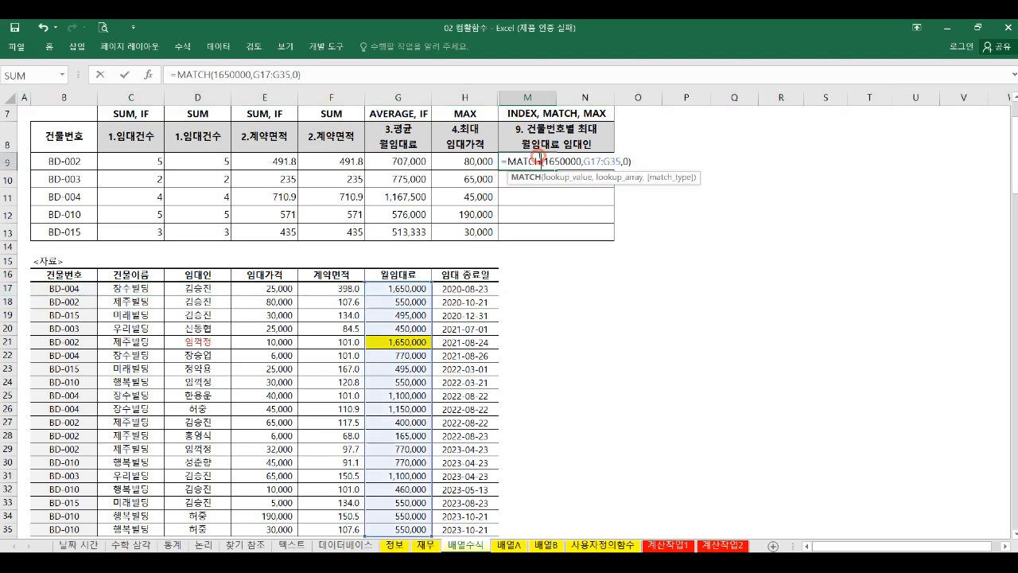
{"action": "left_click", "coordinate": [615, 177]}
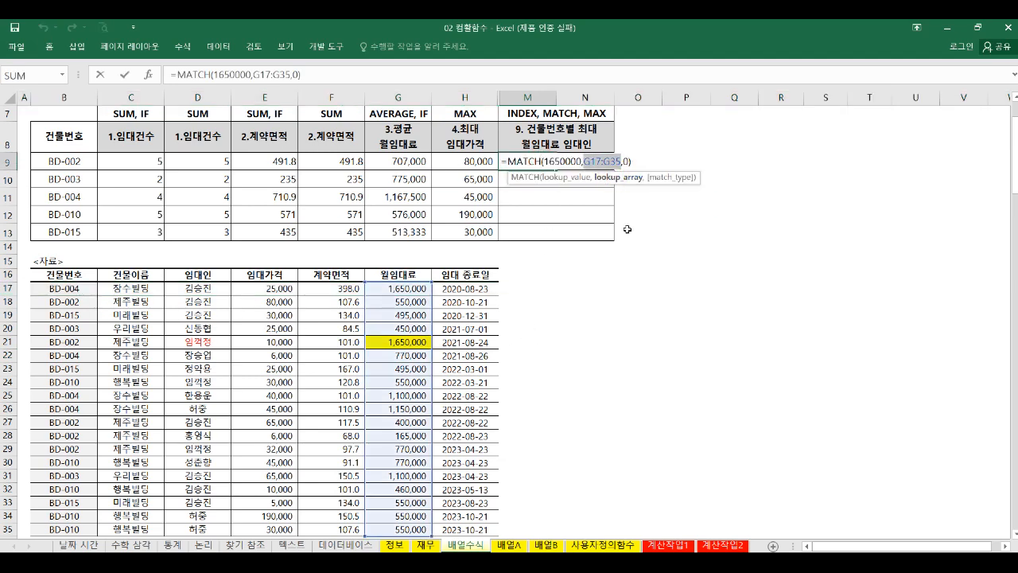
{"action": "left_click", "coordinate": [583, 161]}
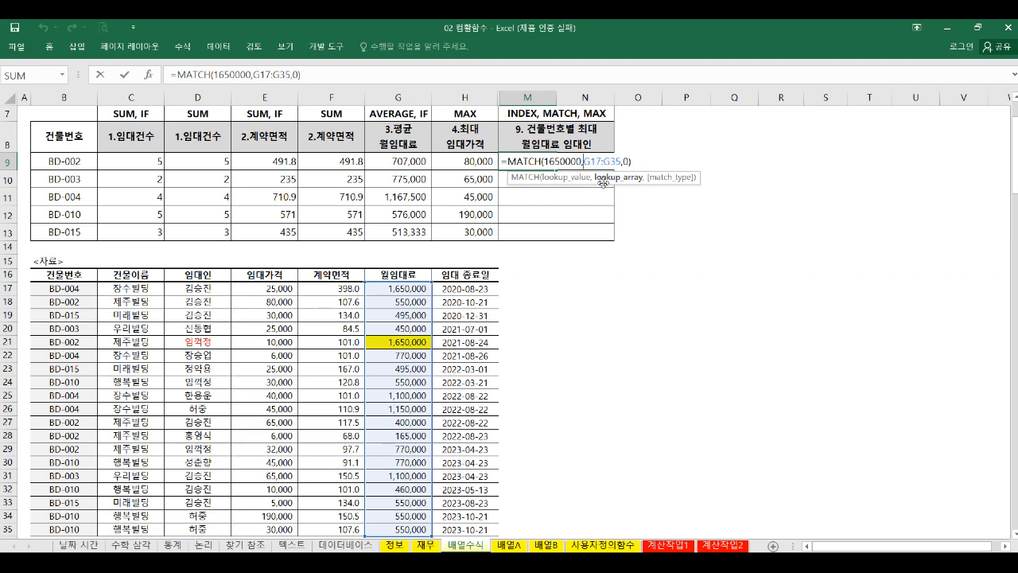
{"action": "type", "text": "("}
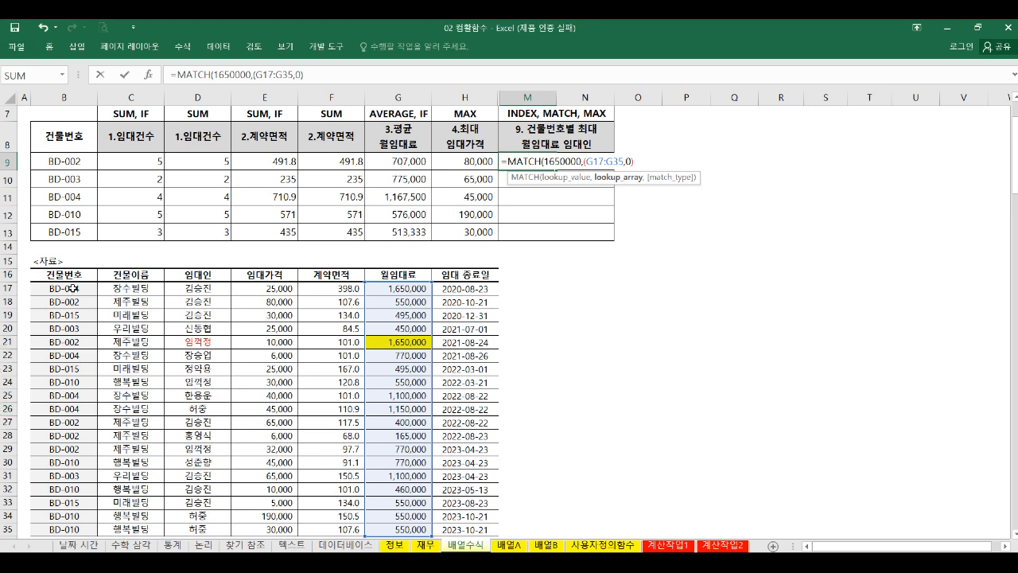
{"action": "left_click_drag", "start_coordinate": [72, 288], "coordinate": [72, 527]}
{"action": "type", "text": "="}
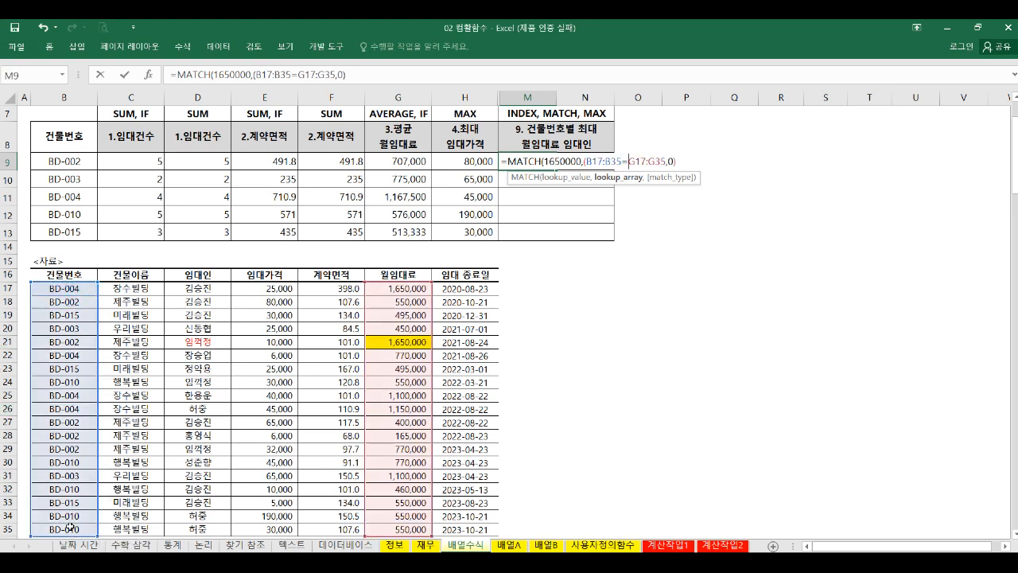
{"action": "left_click", "coordinate": [65, 160]}
{"action": "type", "text": ")"}
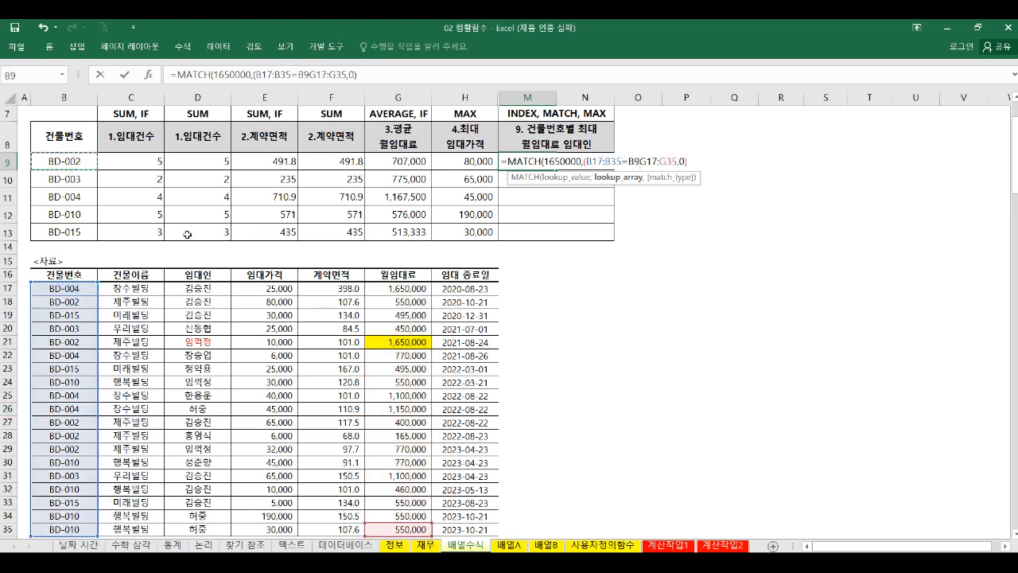
{"action": "type", "text": "*"}
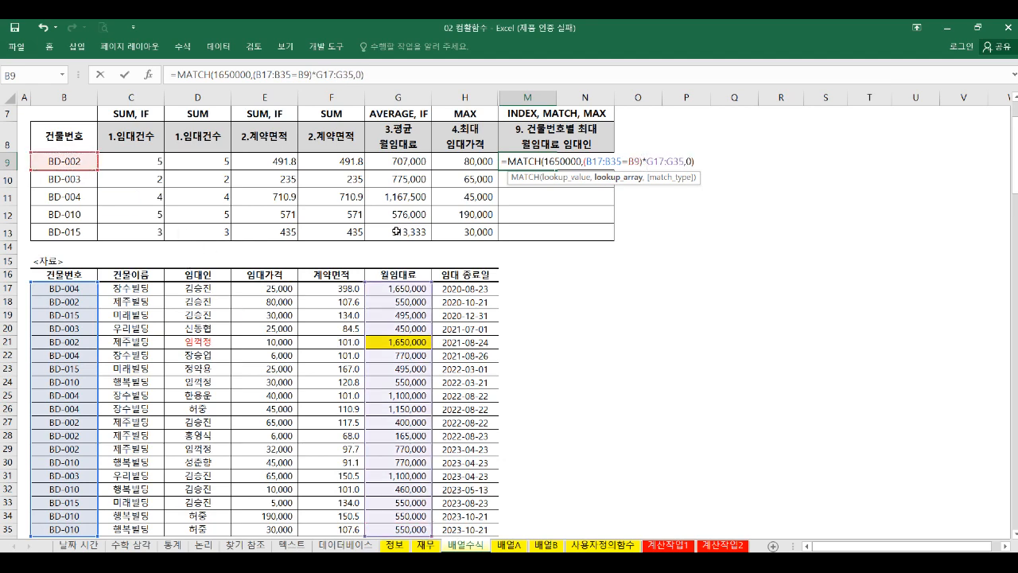
{"action": "left_click", "coordinate": [614, 177]}
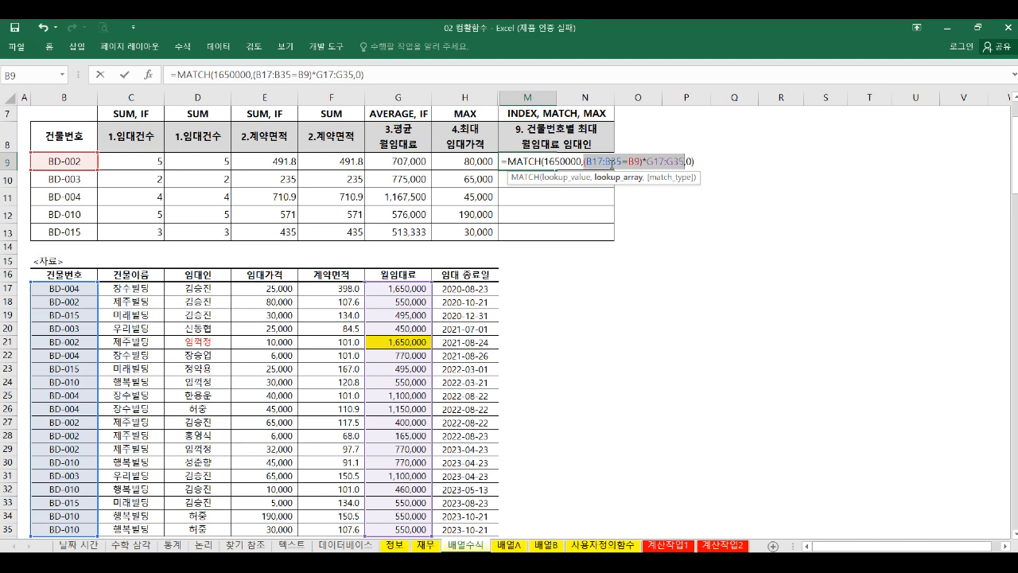
{"action": "key", "text": "ctrl+shift+Return"}
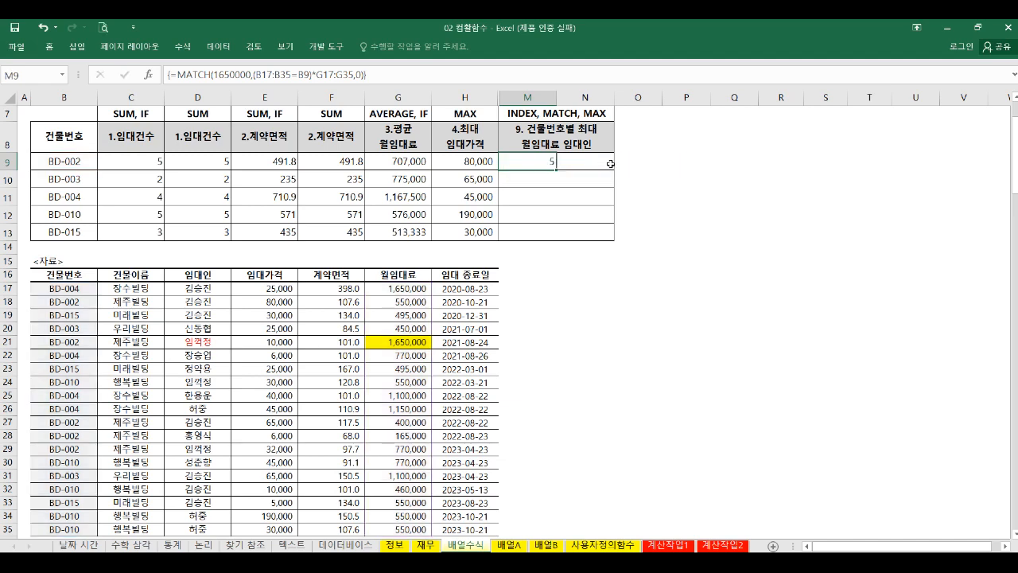
Check the highlighted rent in G21 and review the lookup array of the MATCH formula in M9.
{"action": "left_click", "coordinate": [400, 343]}
{"action": "left_click", "coordinate": [529, 161]}
{"action": "double_click", "coordinate": [530, 162]}
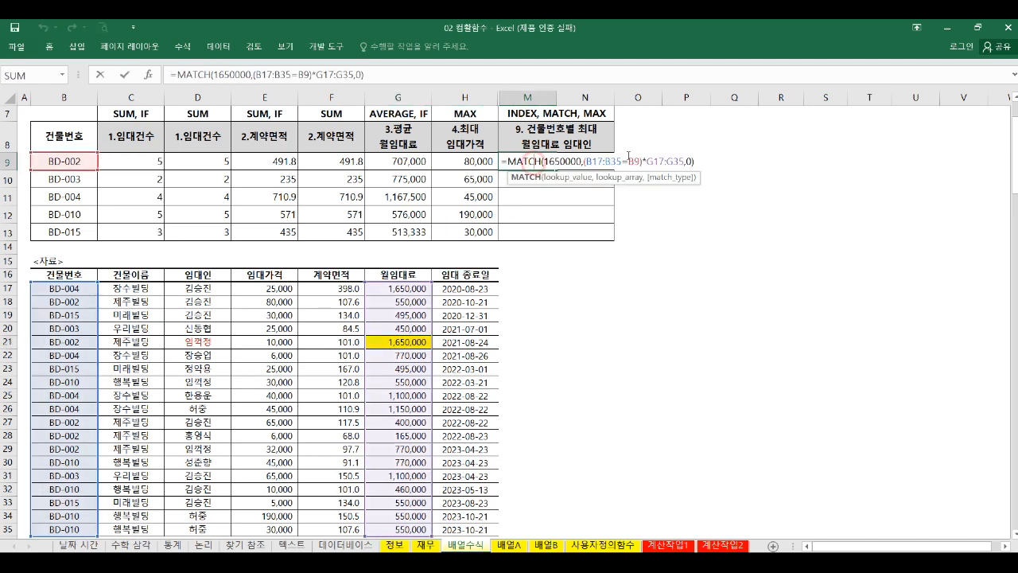
{"action": "left_click", "coordinate": [609, 176]}
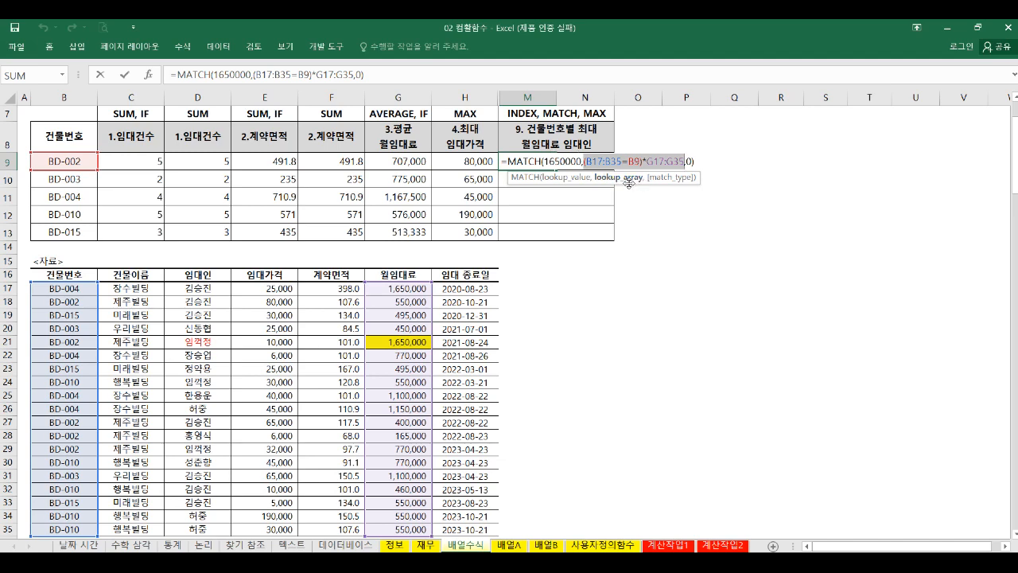
{"action": "key", "text": "Escape"}
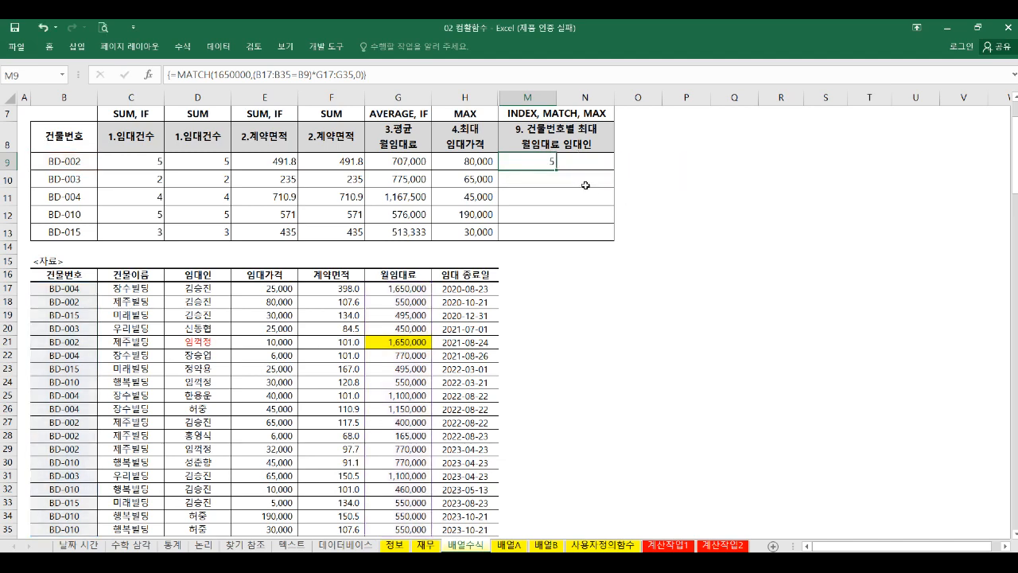
Replace the MATCH lookup value in M9 with MAX((B17:B35=B9)*G17:G35), copy that MAX expression, and enter the array formula.
{"action": "double_click", "coordinate": [545, 161]}
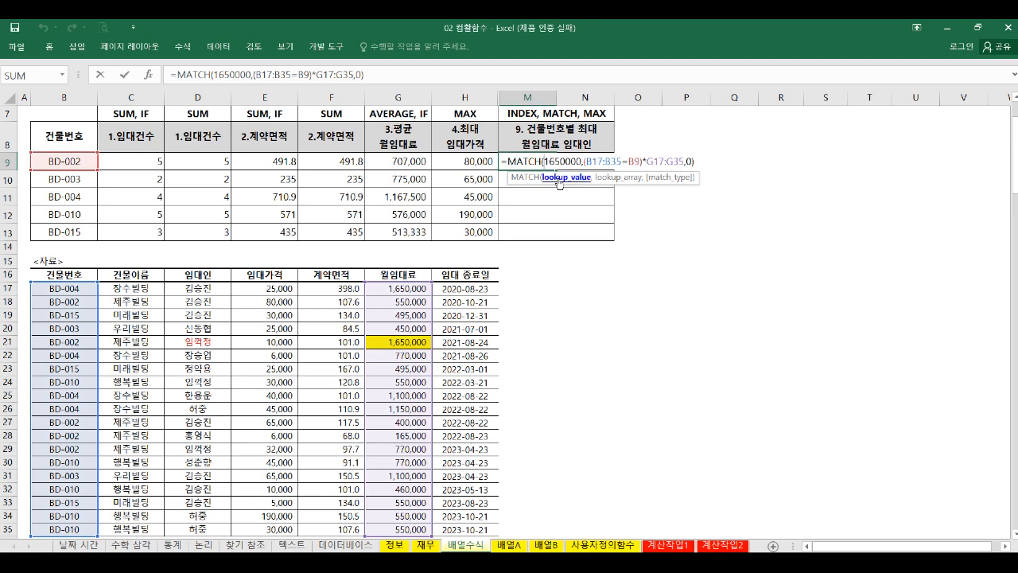
{"action": "left_click", "coordinate": [558, 177]}
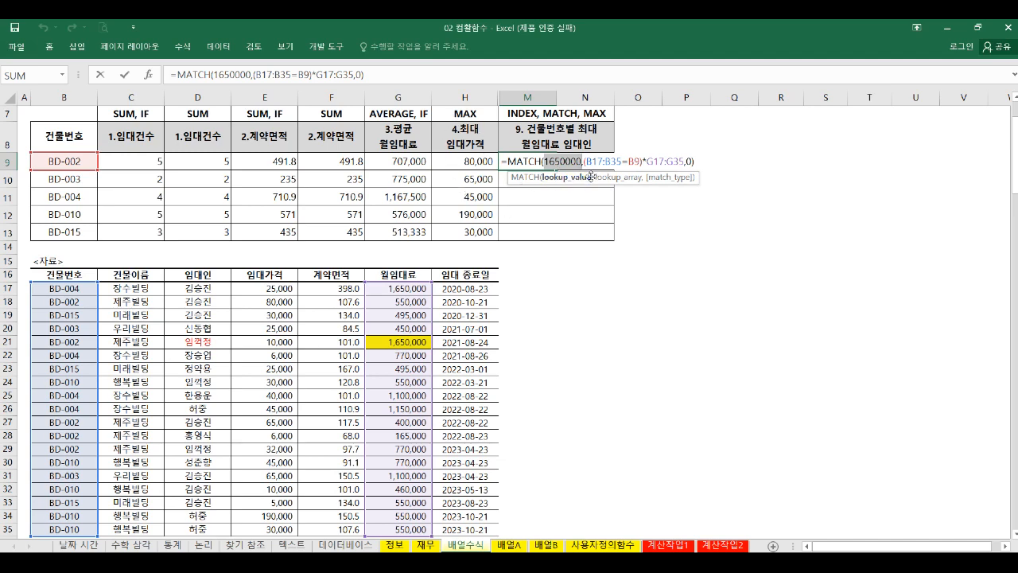
{"action": "type", "text": "max"}
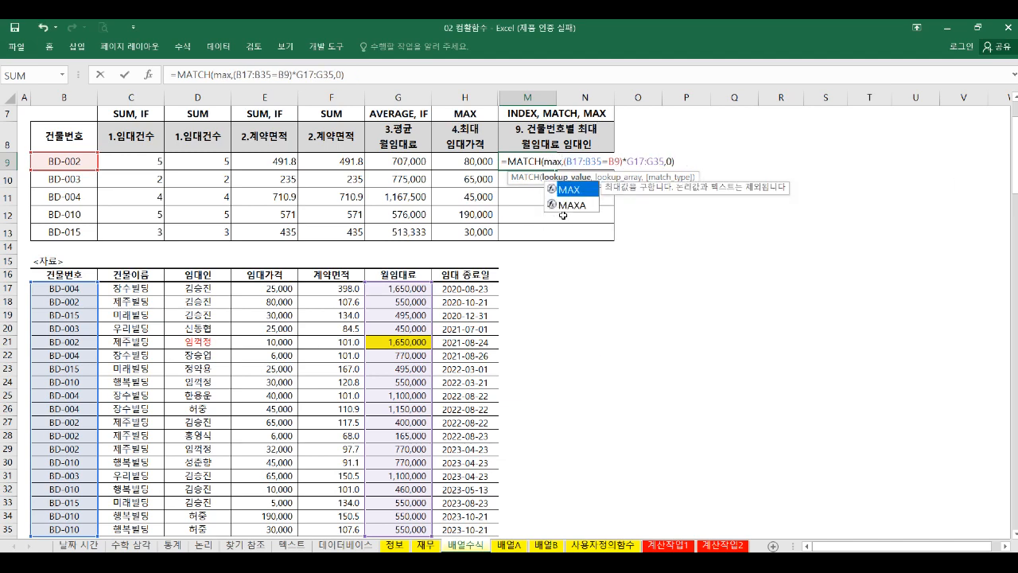
{"action": "type", "text": "(("}
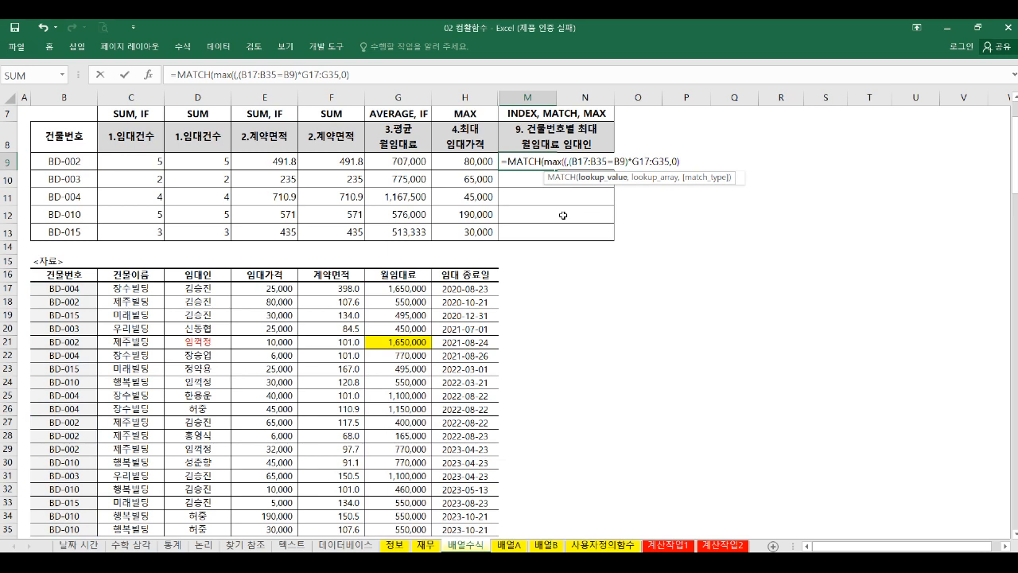
{"action": "left_click_drag", "start_coordinate": [72, 287], "coordinate": [69, 528]}
{"action": "type", "text": "="}
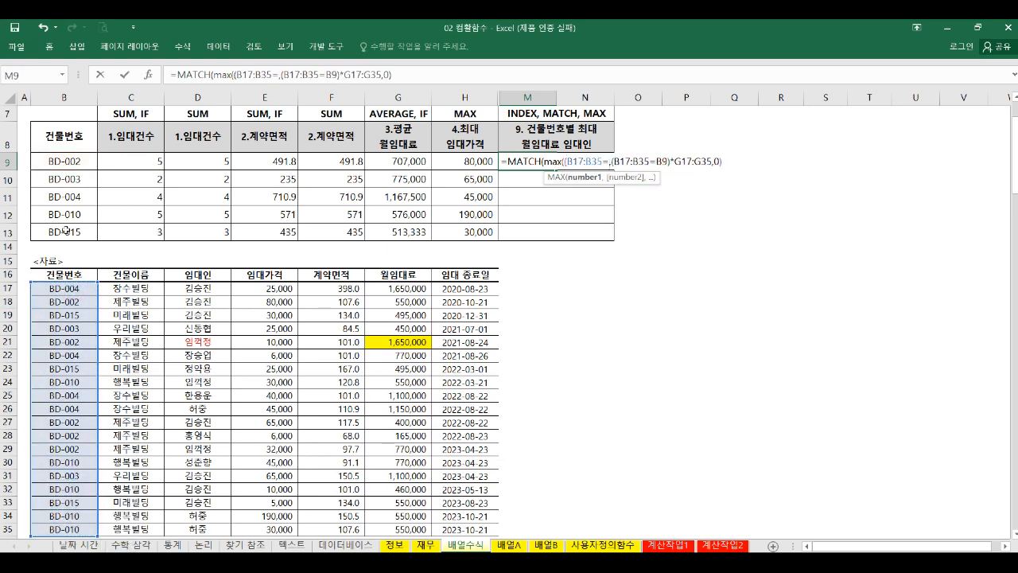
{"action": "left_click", "coordinate": [65, 160]}
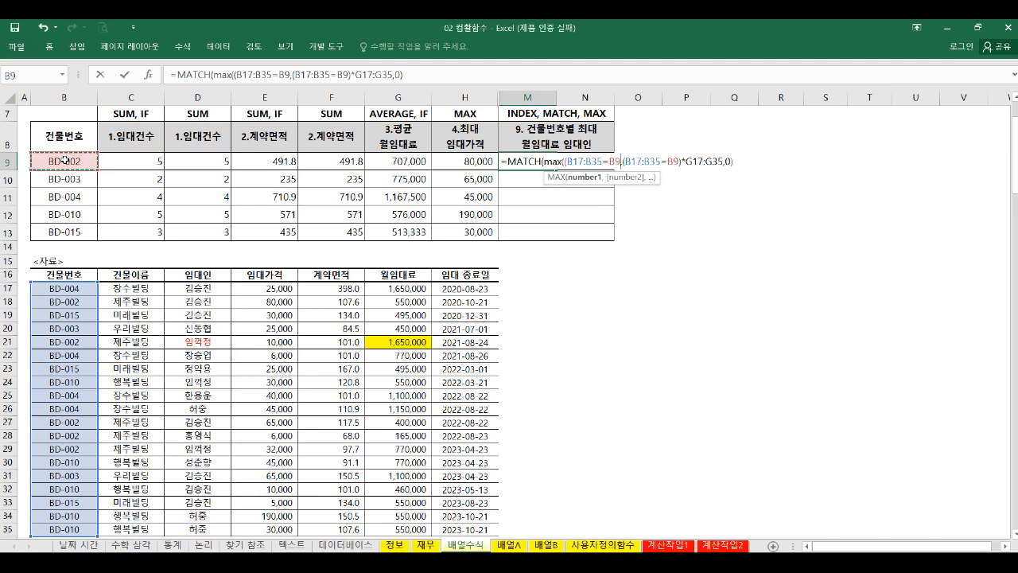
{"action": "type", "text": ")"}
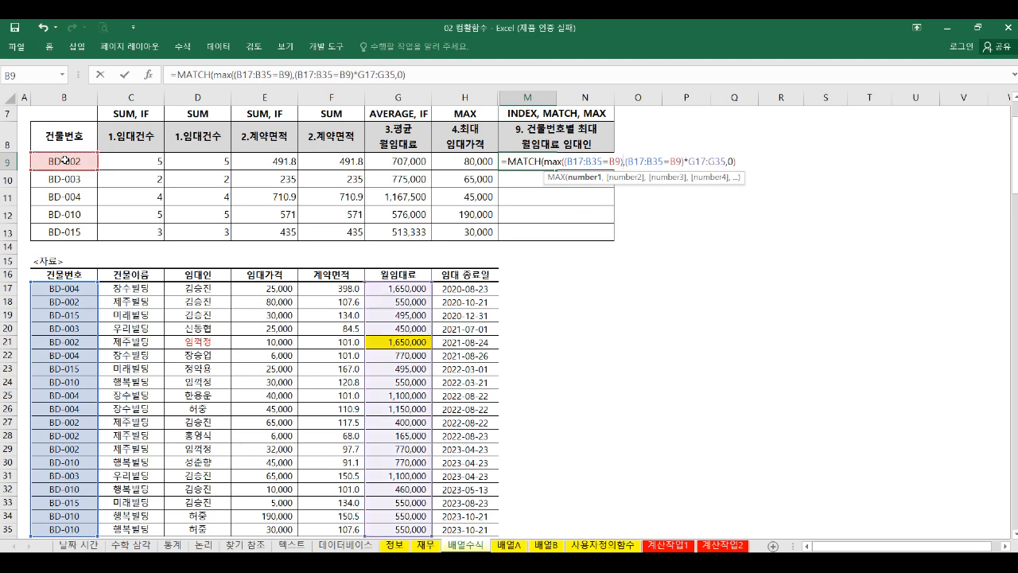
{"action": "type", "text": "*"}
{"action": "left_click_drag", "start_coordinate": [407, 288], "coordinate": [395, 512]}
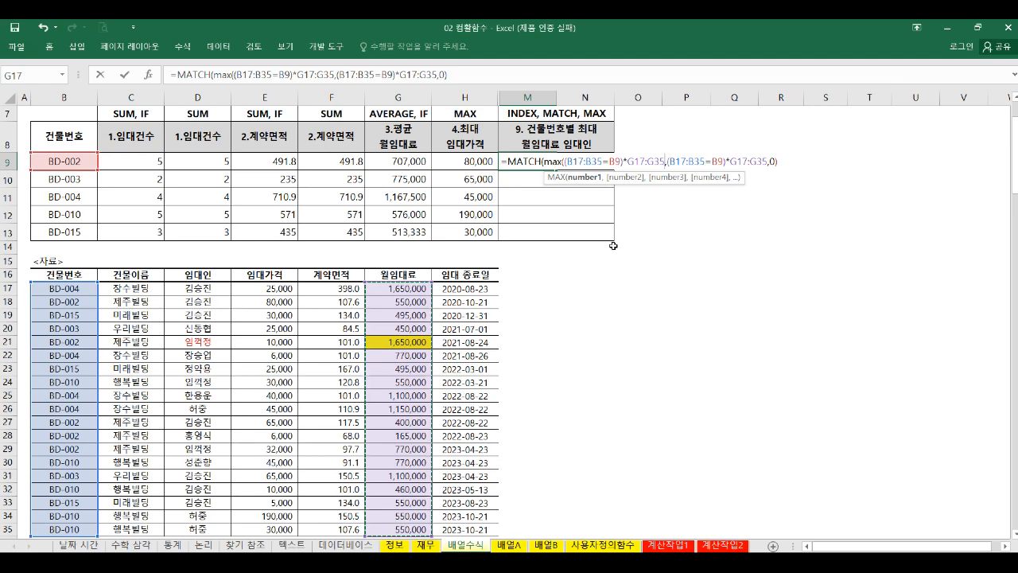
{"action": "type", "text": ")"}
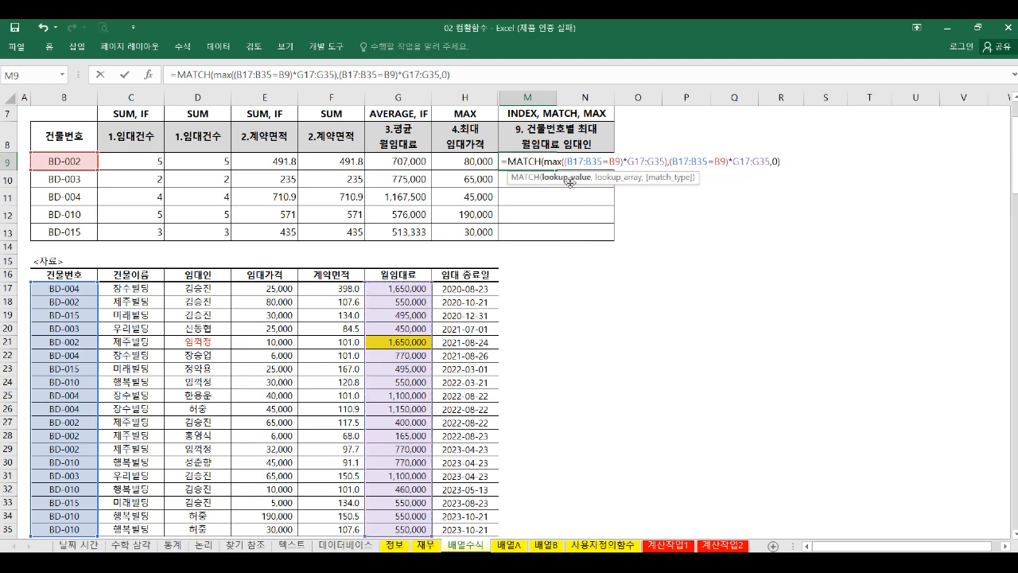
{"action": "left_click", "coordinate": [568, 178]}
{"action": "key", "text": "ctrl+c"}
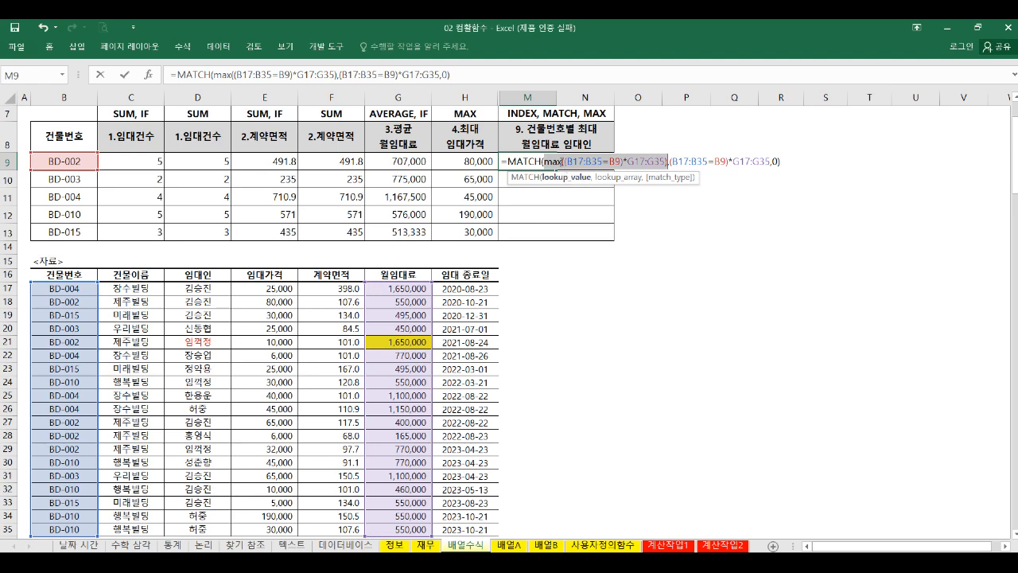
{"action": "key", "text": "ctrl+shift+Return"}
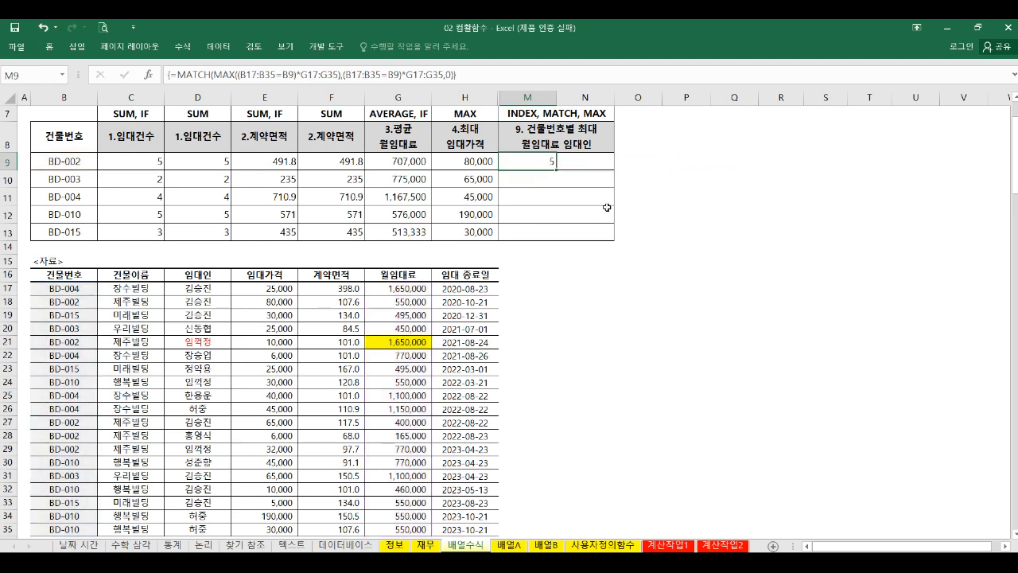
Test the copied MAX expression as an array formula in M15, and clear the cell.
{"action": "left_click", "coordinate": [538, 262]}
{"action": "type", "text": "="}
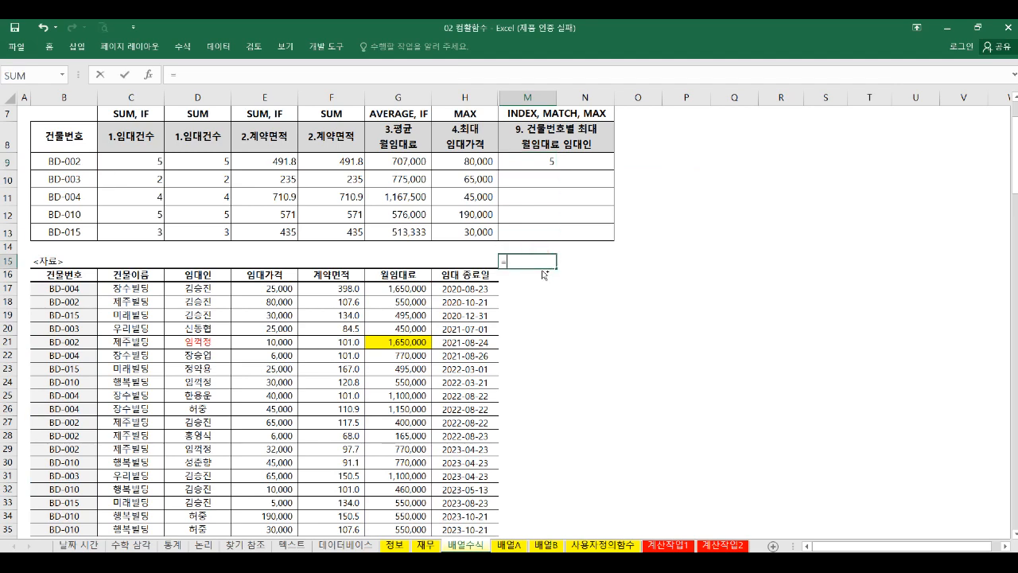
{"action": "key", "text": "ctrl+v"}
{"action": "key", "text": "ctrl+shift+Return"}
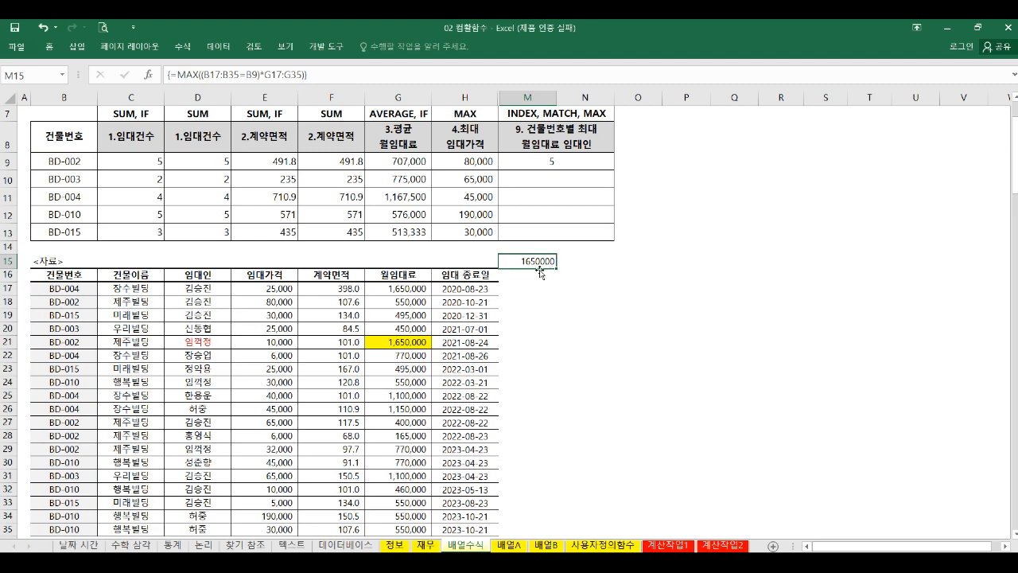
{"action": "key", "text": "Delete"}
Review the lookup value, lookup array and match type of the MATCH array formula in M9.
{"action": "left_click", "coordinate": [531, 161]}
{"action": "double_click", "coordinate": [531, 161]}
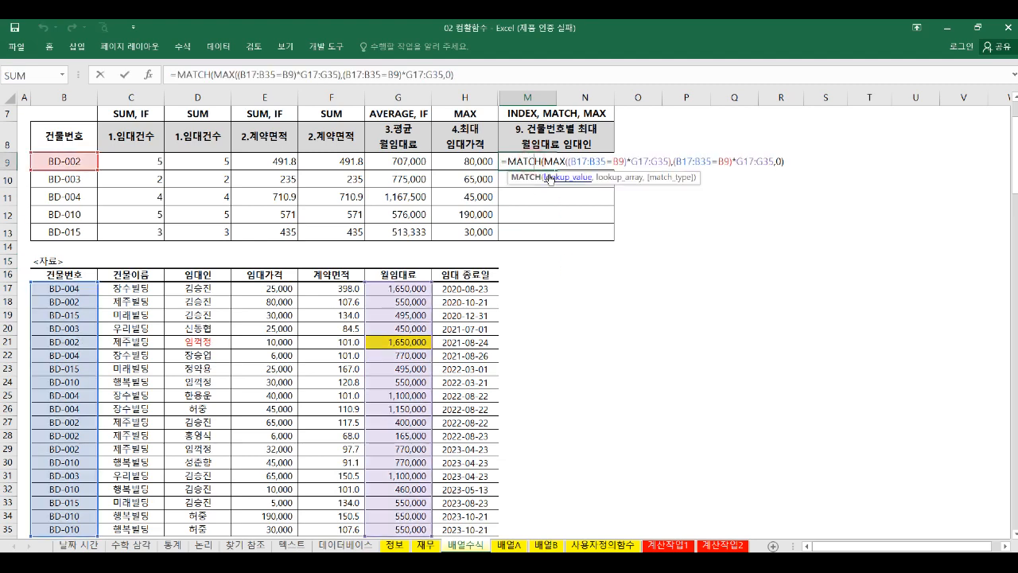
{"action": "left_click", "coordinate": [558, 178]}
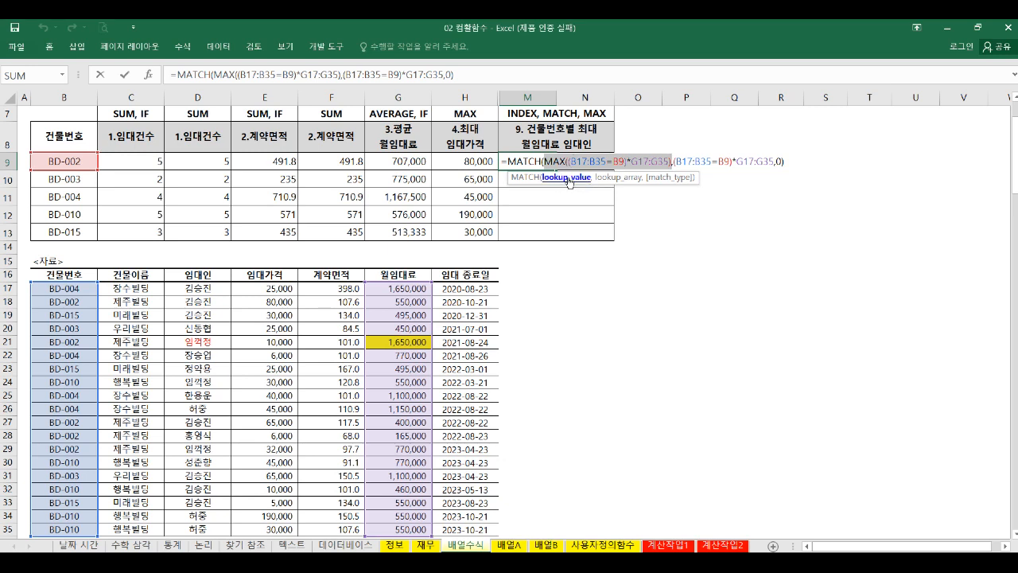
{"action": "left_click", "coordinate": [609, 178]}
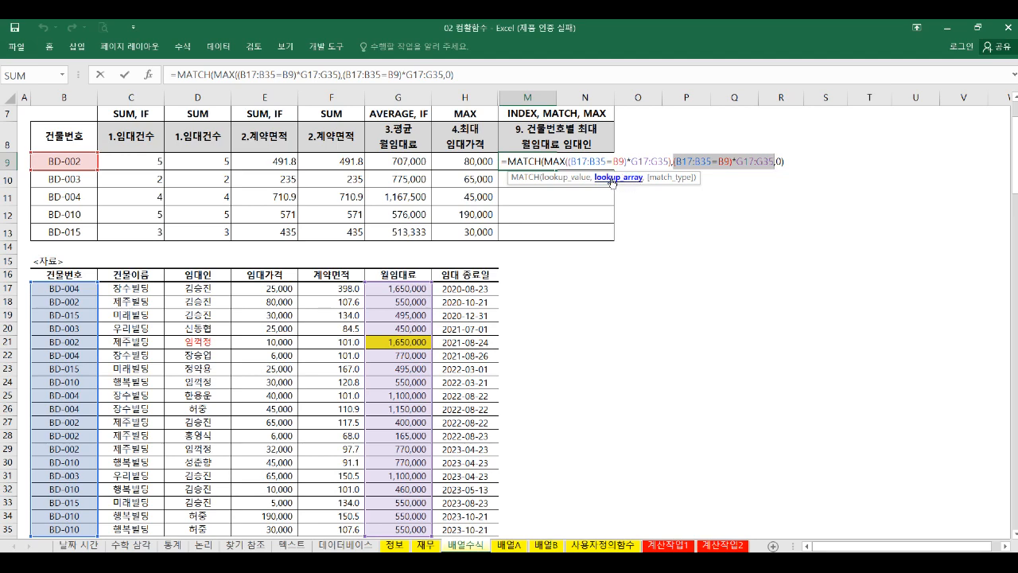
{"action": "left_click", "coordinate": [669, 179]}
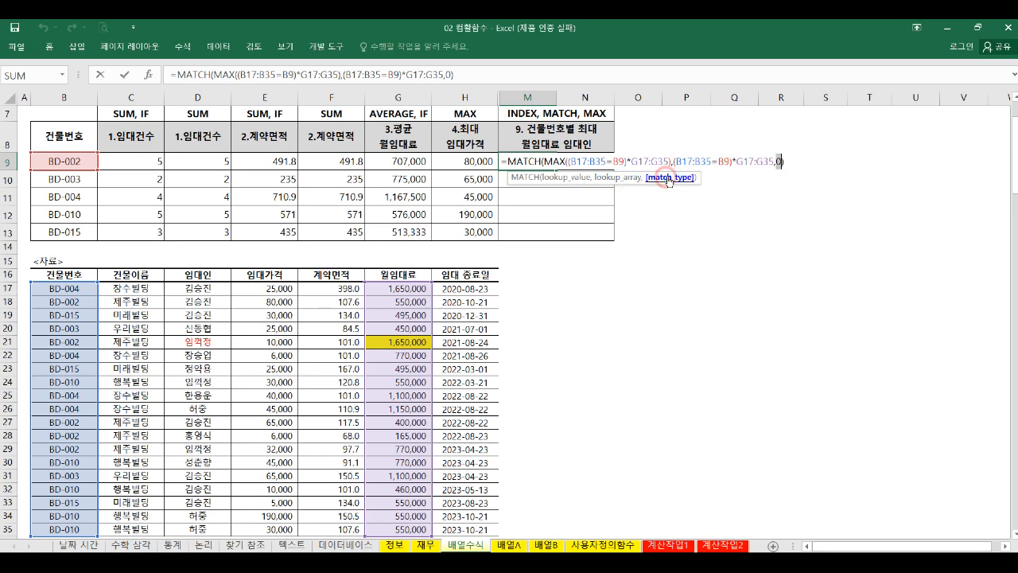
{"action": "key", "text": "ctrl+shift+Return"}
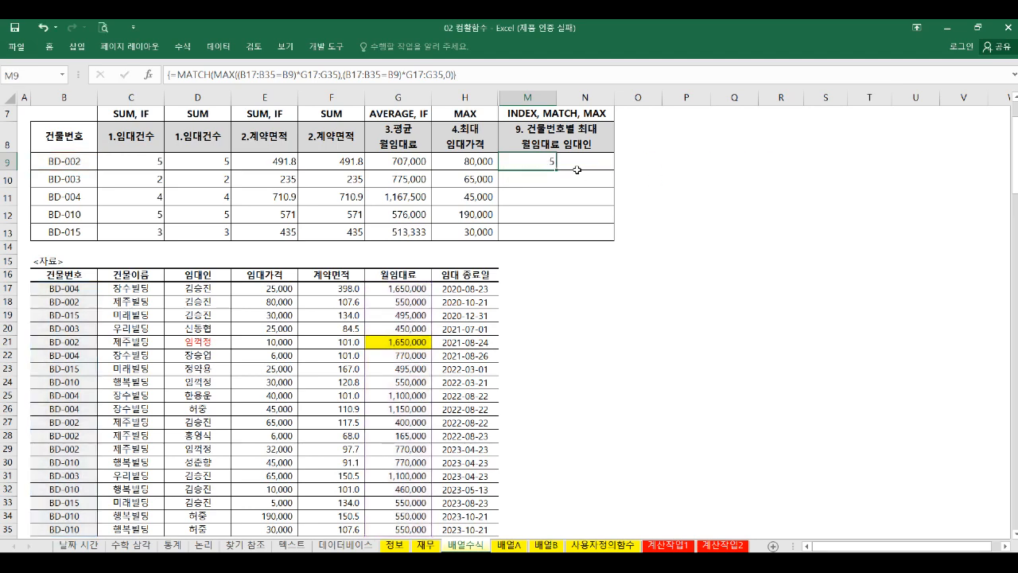
Overwrite M9 with an INDEX formula over the absolute tenant range $D$17:$D$35, starting a nested MATCH as its row number.
{"action": "type", "text": "=in"}
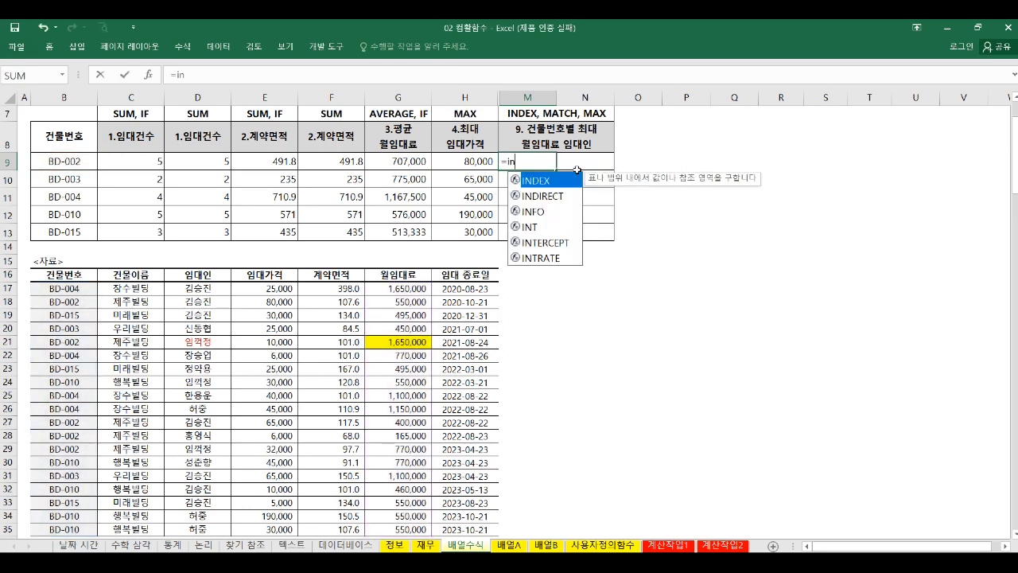
{"action": "key", "text": "Tab"}
{"action": "left_click_drag", "start_coordinate": [199, 288], "coordinate": [199, 526]}
{"action": "key", "text": "F4"}
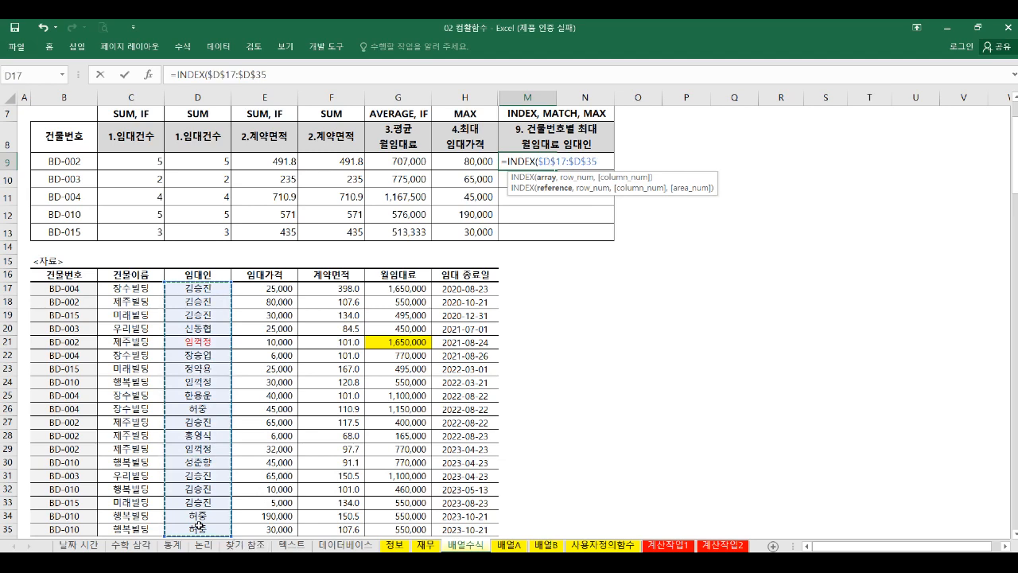
{"action": "type", "text": ","}
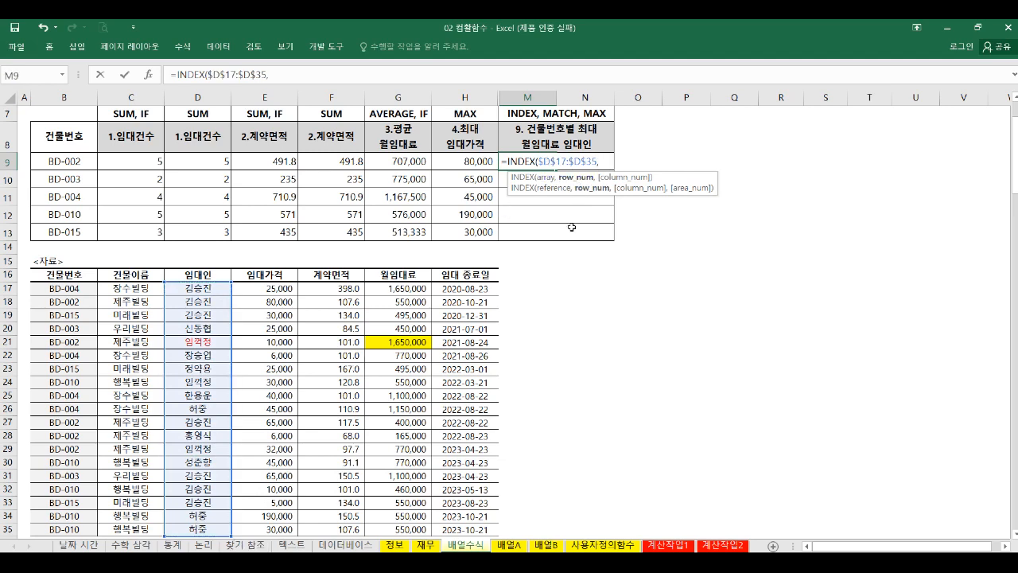
{"action": "type", "text": "ma"}
{"action": "key", "text": "Tab"}
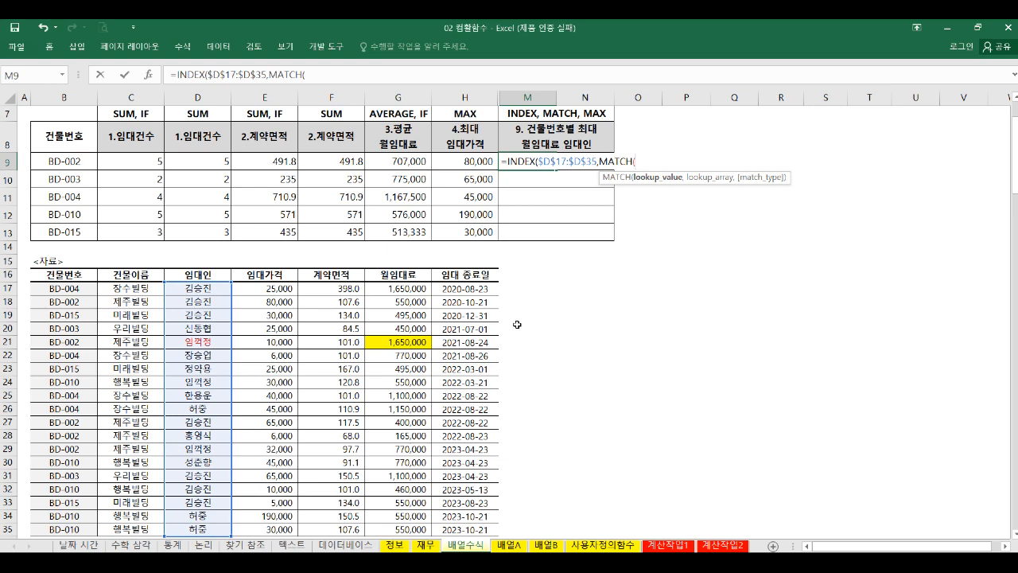
Set the nested MATCH lookup value to MAX(($B$17:$B$35=B9)*$G$17:$G$35).
{"action": "type", "text": "m"}
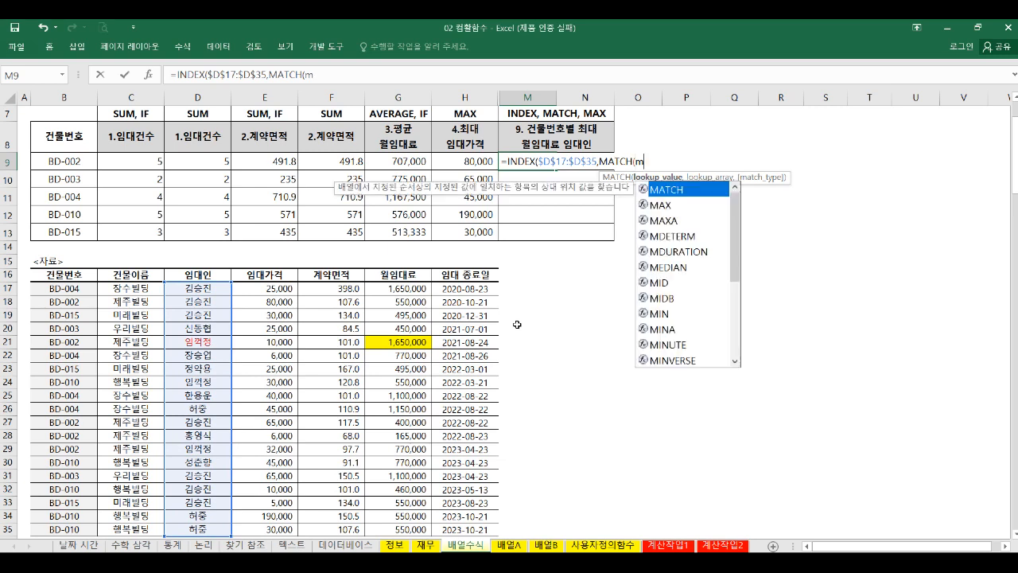
{"action": "type", "text": "ax"}
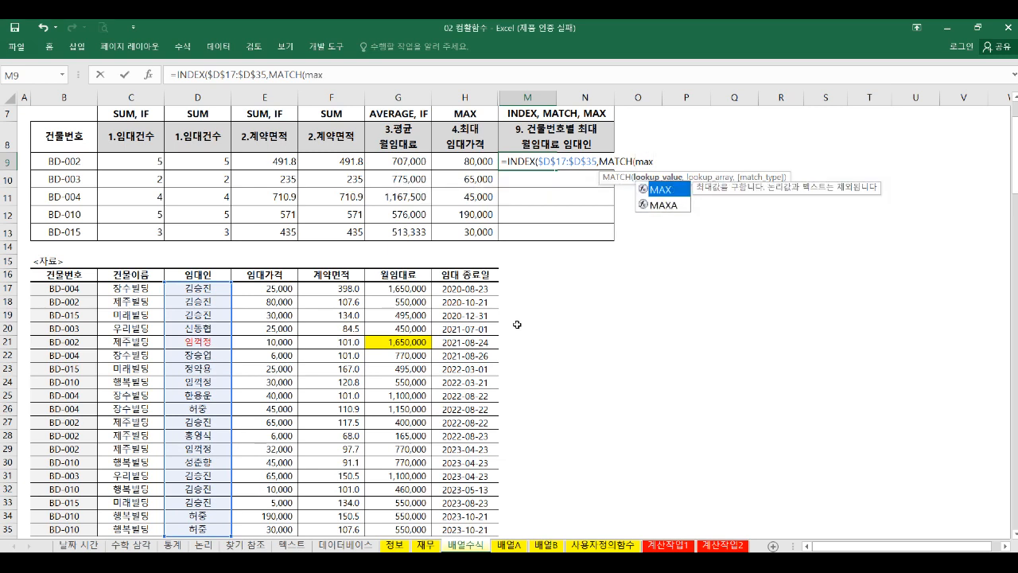
{"action": "key", "text": "Tab"}
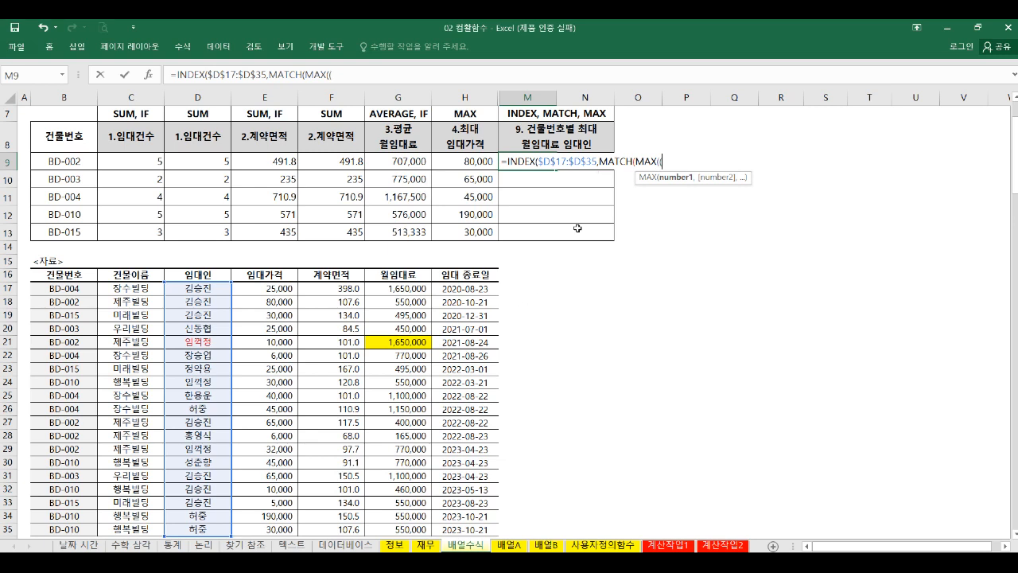
{"action": "type", "text": "("}
{"action": "left_click_drag", "start_coordinate": [80, 288], "coordinate": [77, 528]}
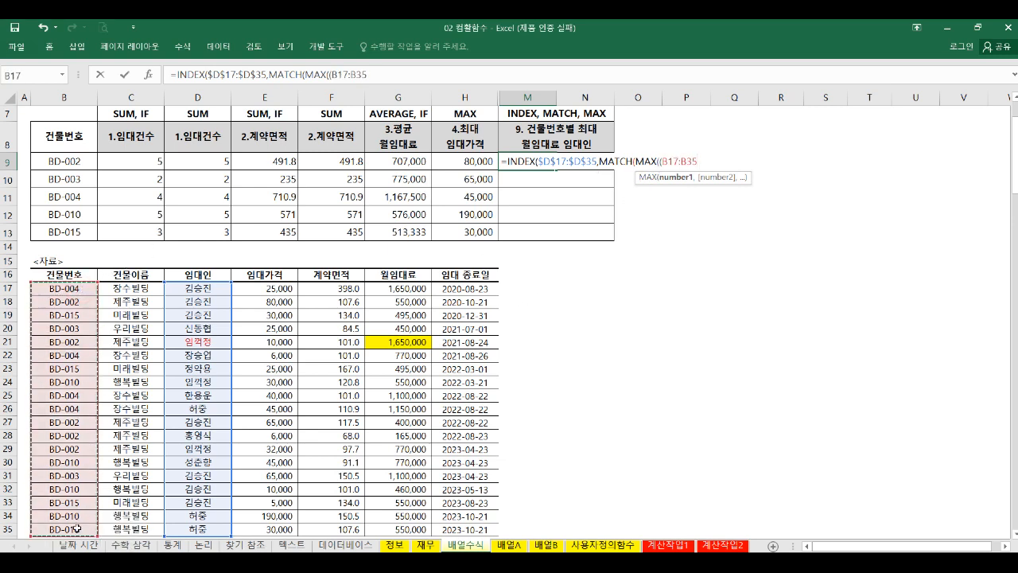
{"action": "key", "text": "F4"}
{"action": "type", "text": "="}
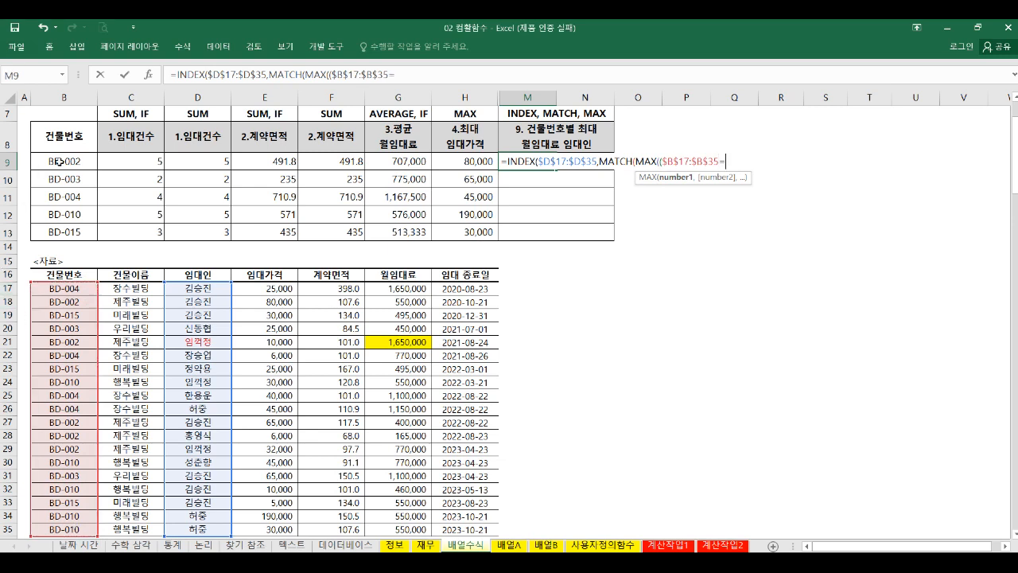
{"action": "left_click", "coordinate": [60, 160]}
{"action": "type", "text": ")*"}
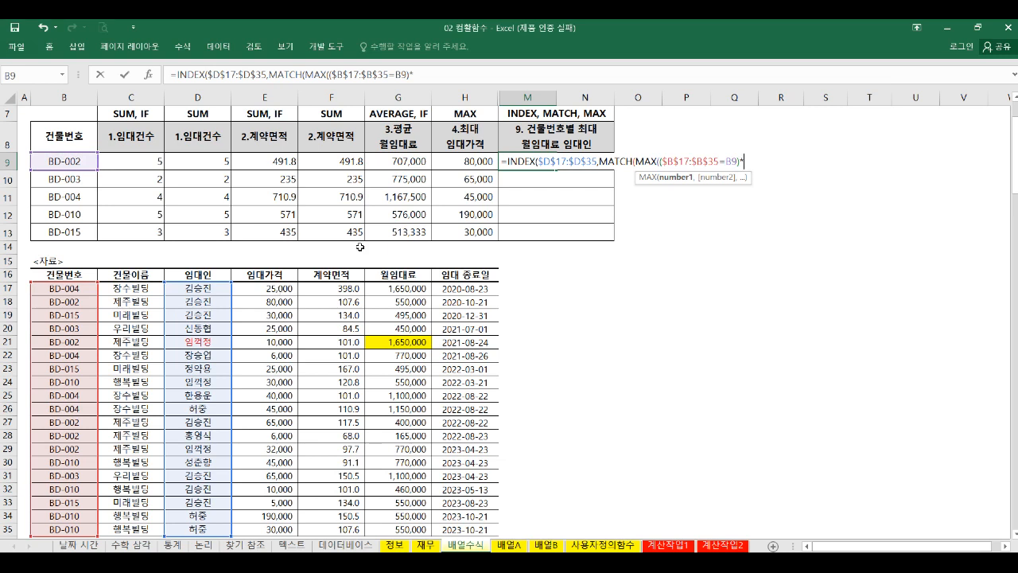
{"action": "left_click_drag", "start_coordinate": [412, 288], "coordinate": [406, 526]}
{"action": "key", "text": "F4"}
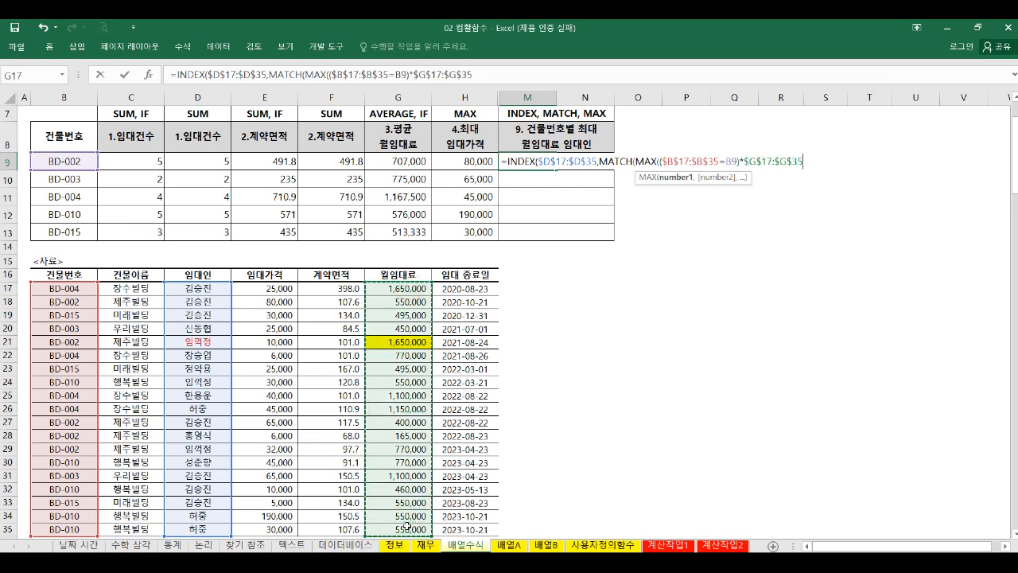
{"action": "type", "text": ")"}
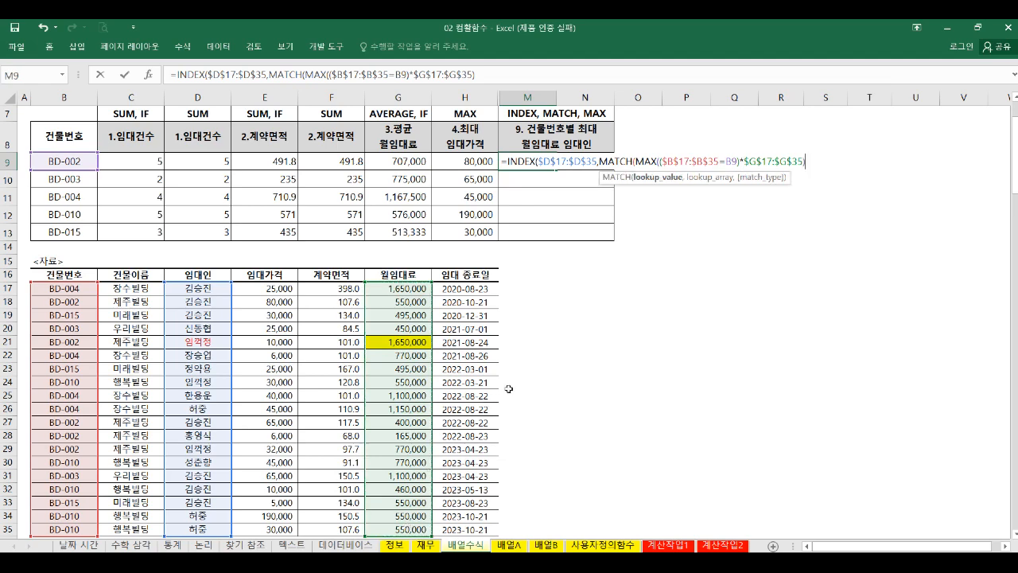
Set the nested MATCH lookup array in M9 to ($B$17:$B$35=B9)*$G$17:$G$35, copied from the MAX argument.
{"action": "type", "text": ","}
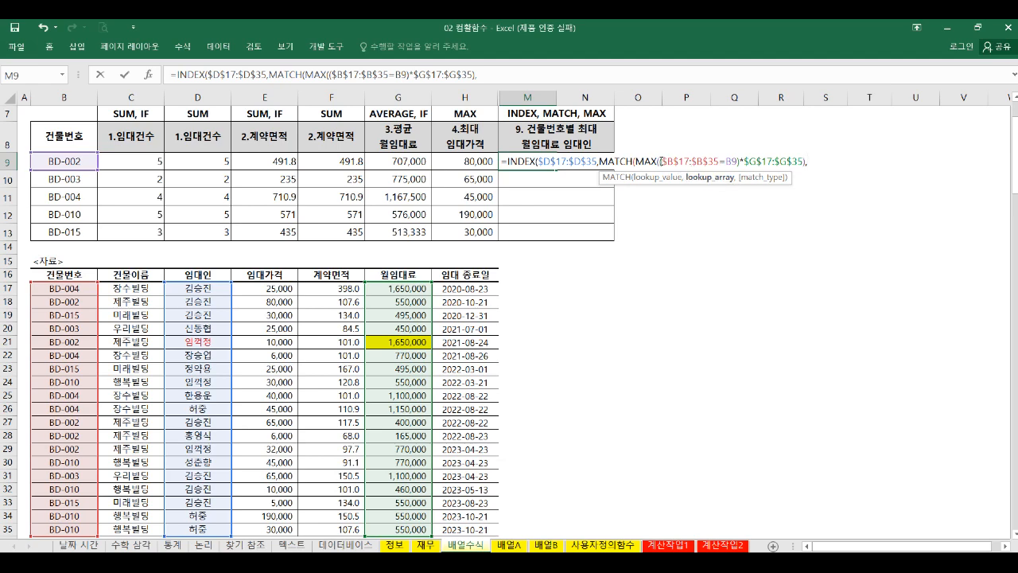
{"action": "left_click_drag", "start_coordinate": [660, 161], "coordinate": [804, 166]}
{"action": "key", "text": "ctrl+c"}
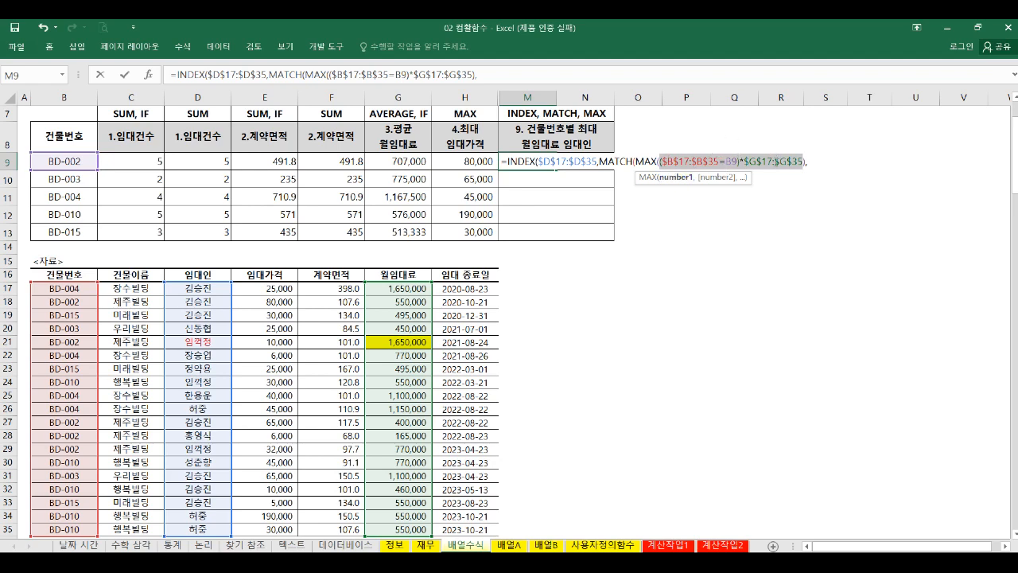
{"action": "left_click", "coordinate": [812, 161]}
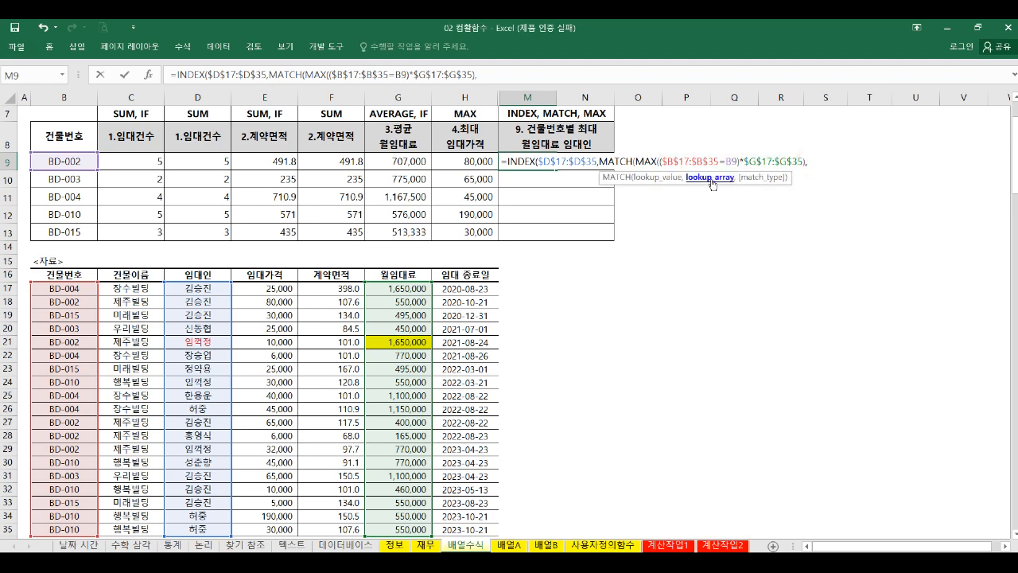
{"action": "key", "text": "ctrl+v"}
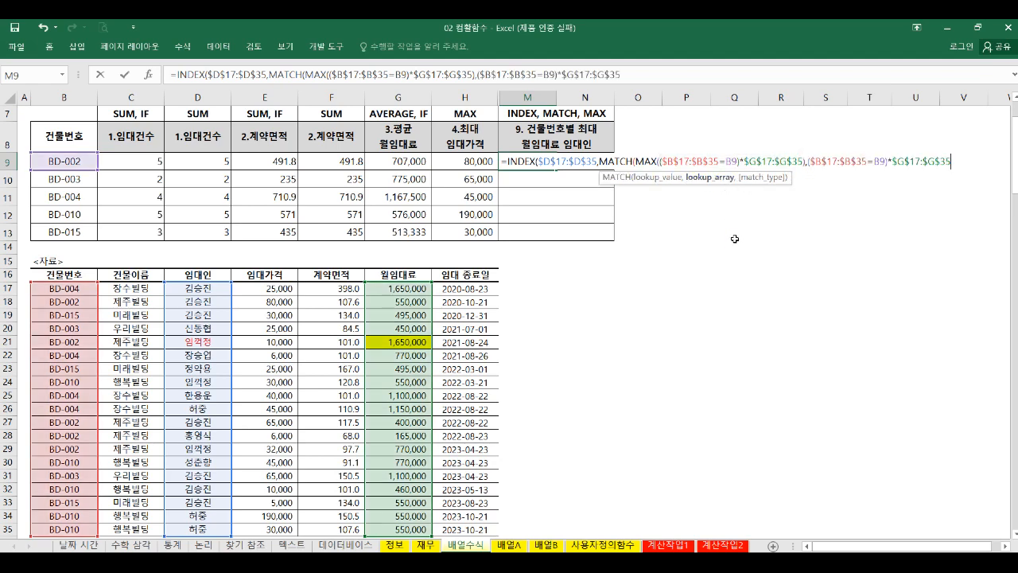
Set the MATCH match type to 0 and enter M9 as an array formula, accepting the proposed closing parentheses.
{"action": "type", "text": ",0"}
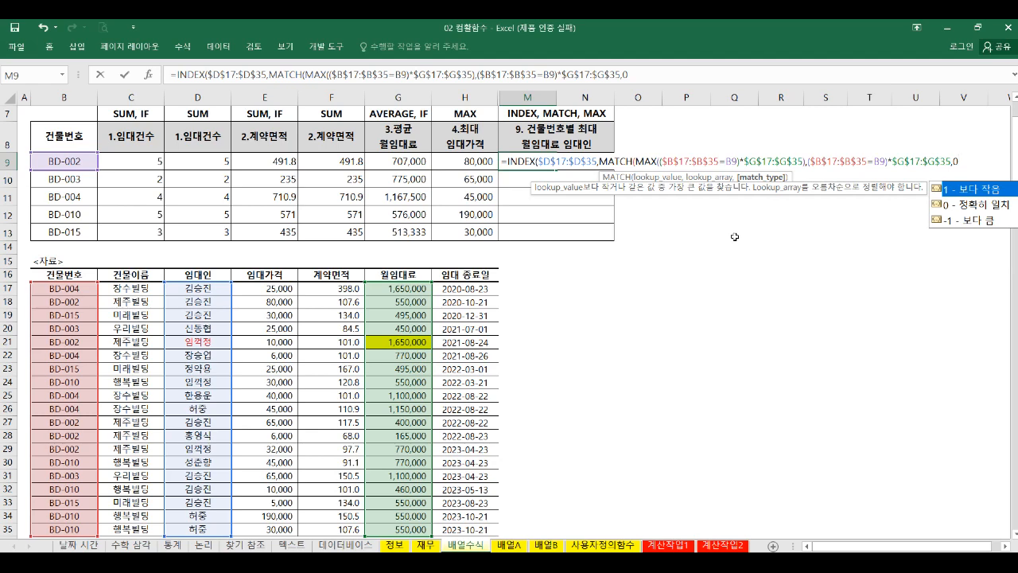
{"action": "key", "text": "ctrl+shift+Return"}
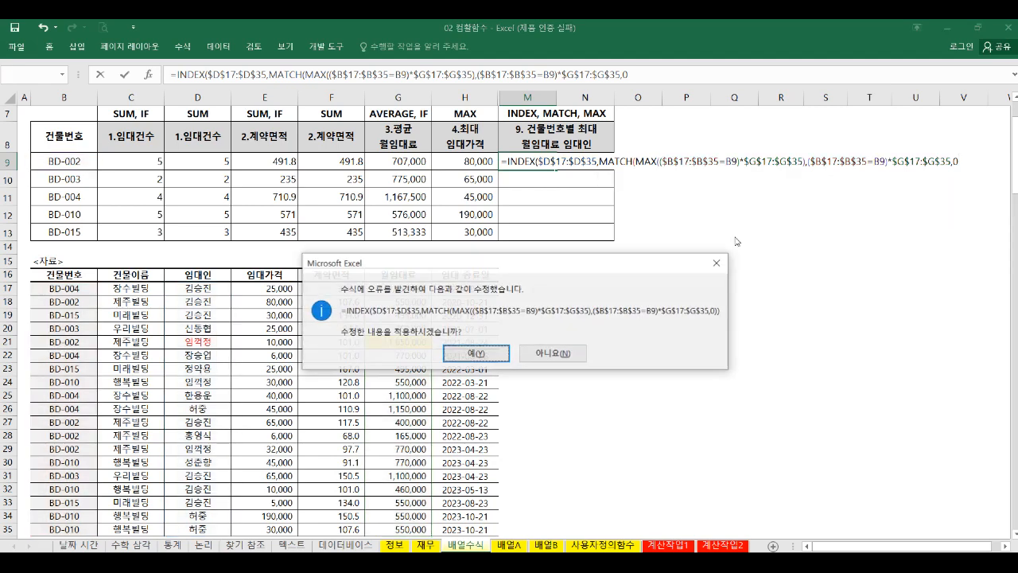
{"action": "key", "text": "Return"}
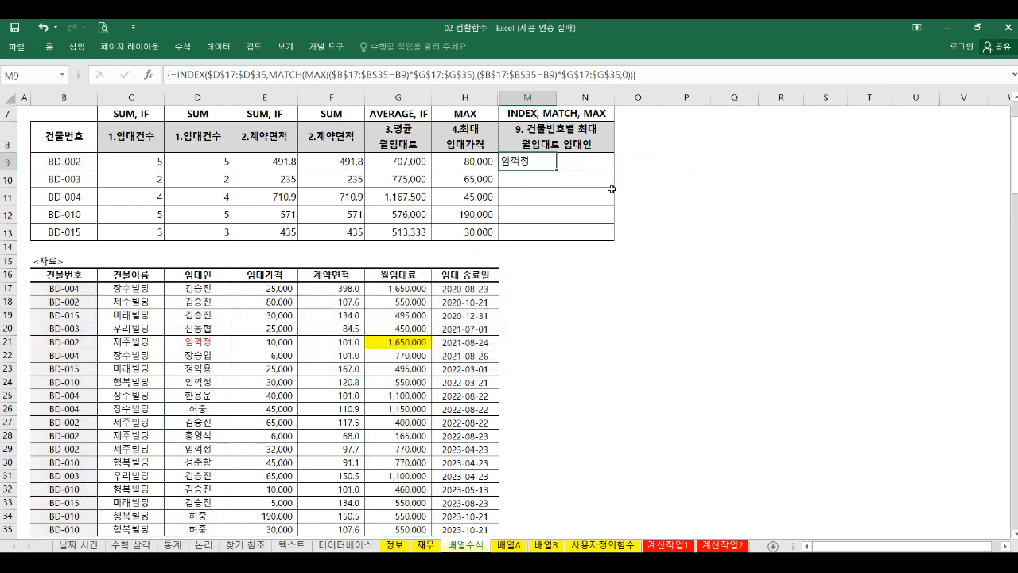
Try adding a column number of 1 to the INDEX formula in M9, remove it, and re-enter the array formula.
{"action": "double_click", "coordinate": [529, 162]}
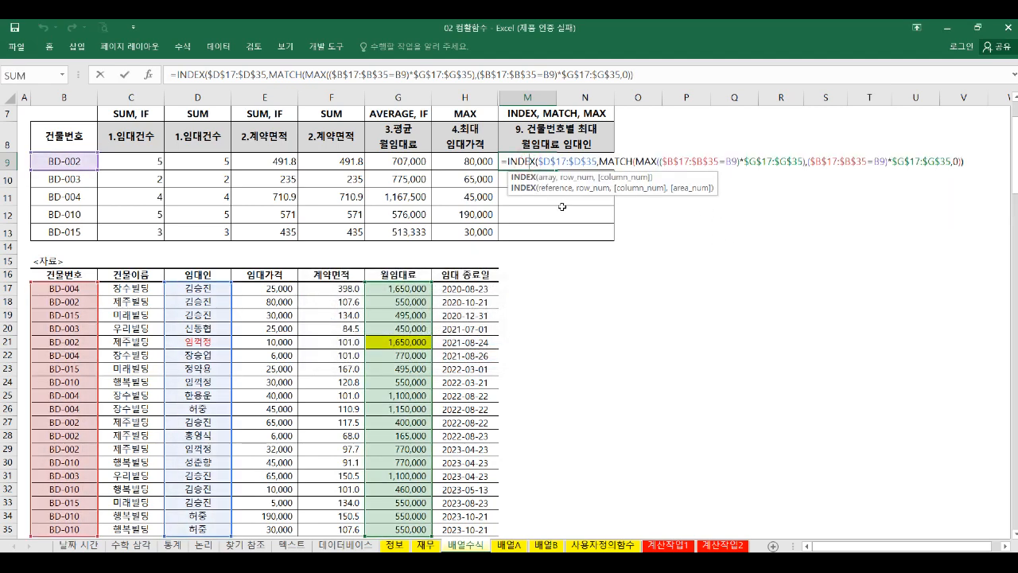
{"action": "left_click", "coordinate": [960, 163]}
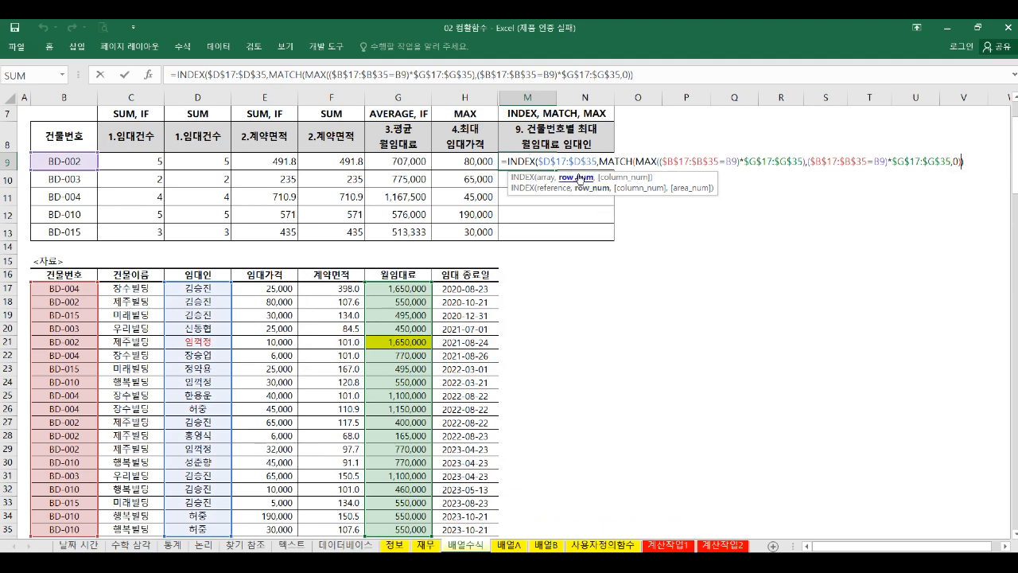
{"action": "type", "text": ",1"}
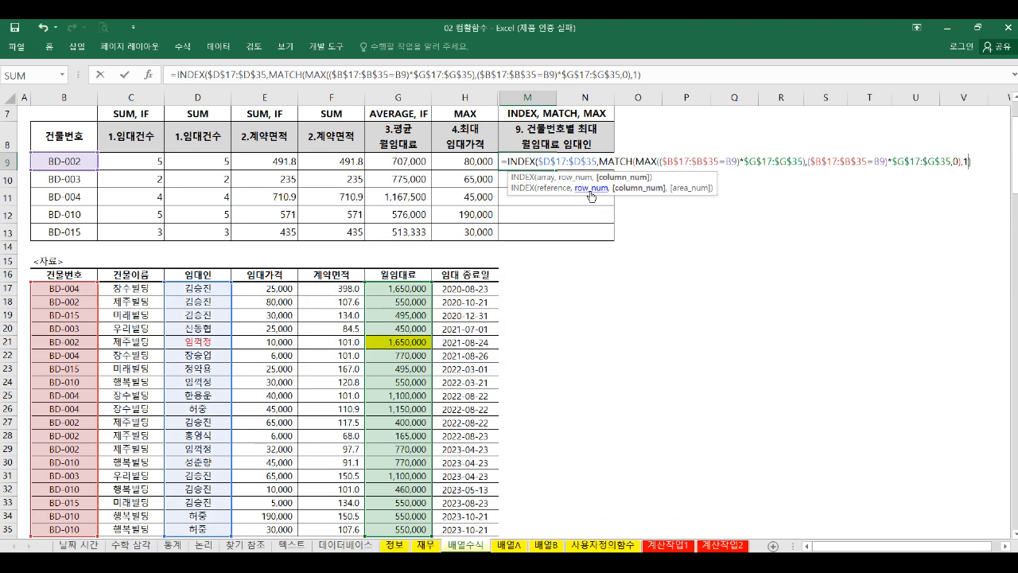
{"action": "key", "text": "BackSpace"}
{"action": "key", "text": "BackSpace"}
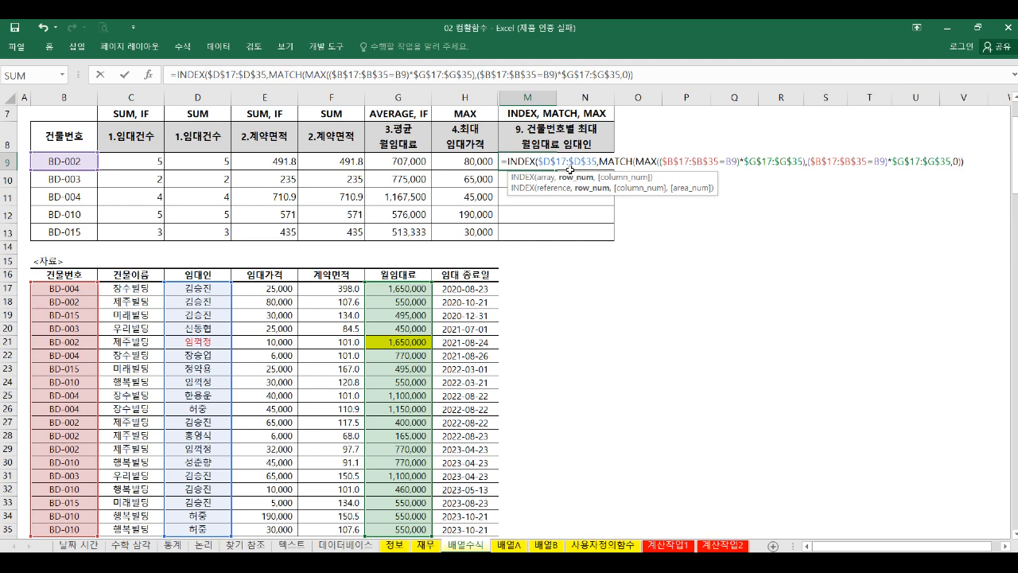
{"action": "key", "text": "ctrl+shift+Return"}
Fill the M9 array formula down to M13, and check the copied formula in M13 against the data table.
{"action": "left_click_drag", "start_coordinate": [556, 169], "coordinate": [556, 238]}
{"action": "double_click", "coordinate": [529, 232]}
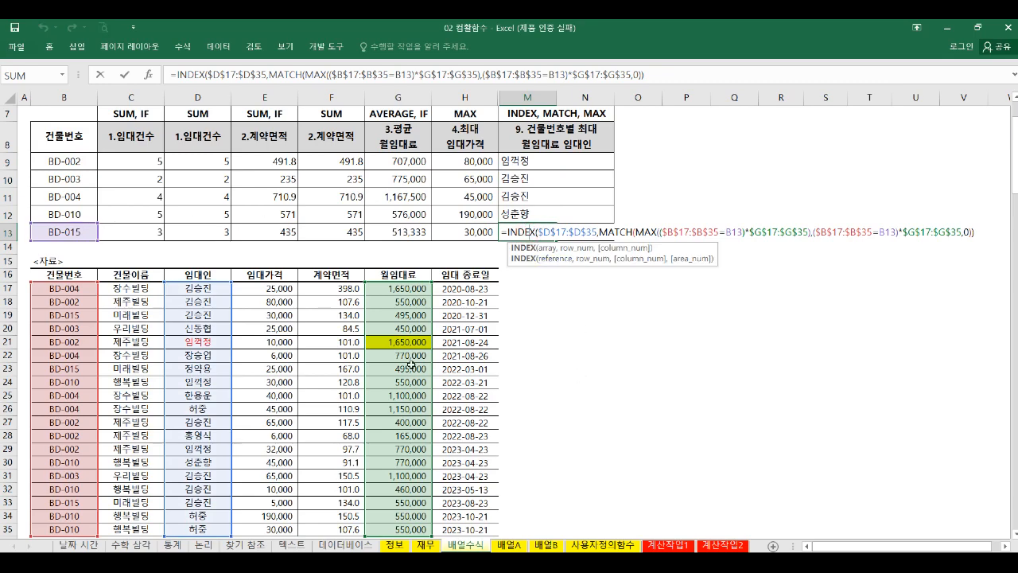
{"action": "scroll", "coordinate": [472, 390], "scroll_direction": "down", "scroll_amount": 2}
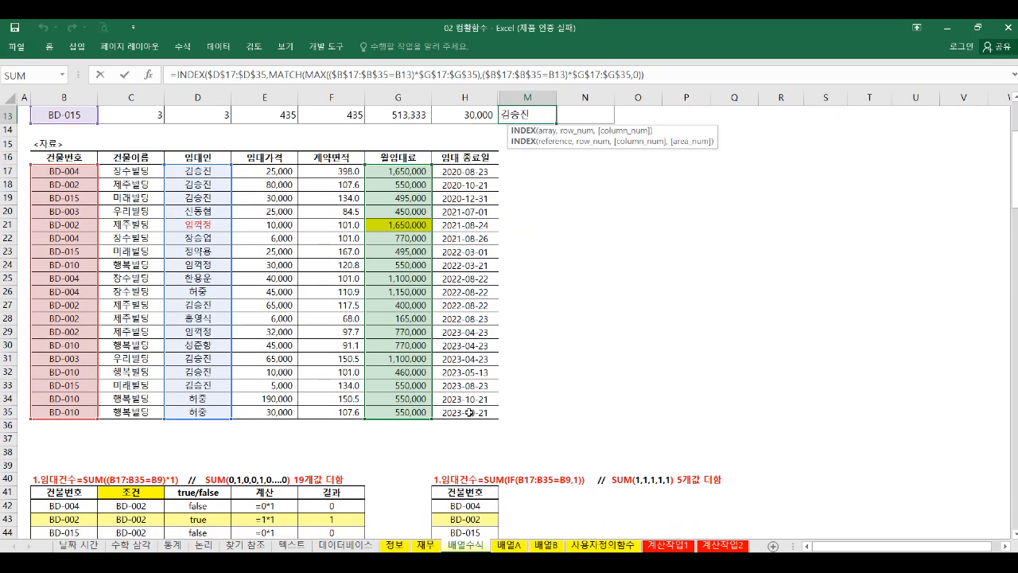
{"action": "scroll", "coordinate": [469, 412], "scroll_direction": "up", "scroll_amount": 2}
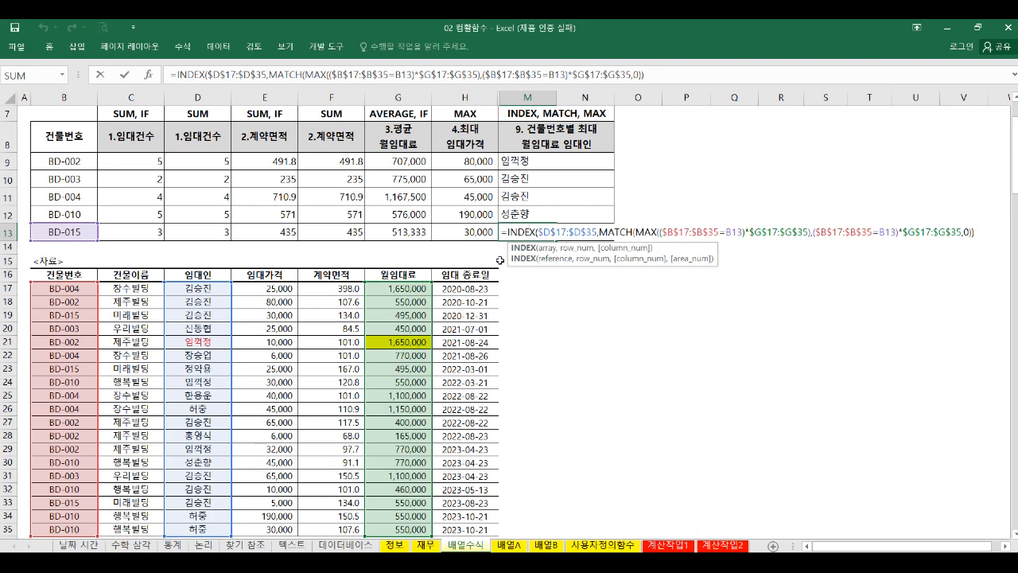
{"action": "key", "text": "ctrl+shift+Return"}
Examine the lookup array argument of the nested MATCH in the M9 formula.
{"action": "double_click", "coordinate": [527, 158]}
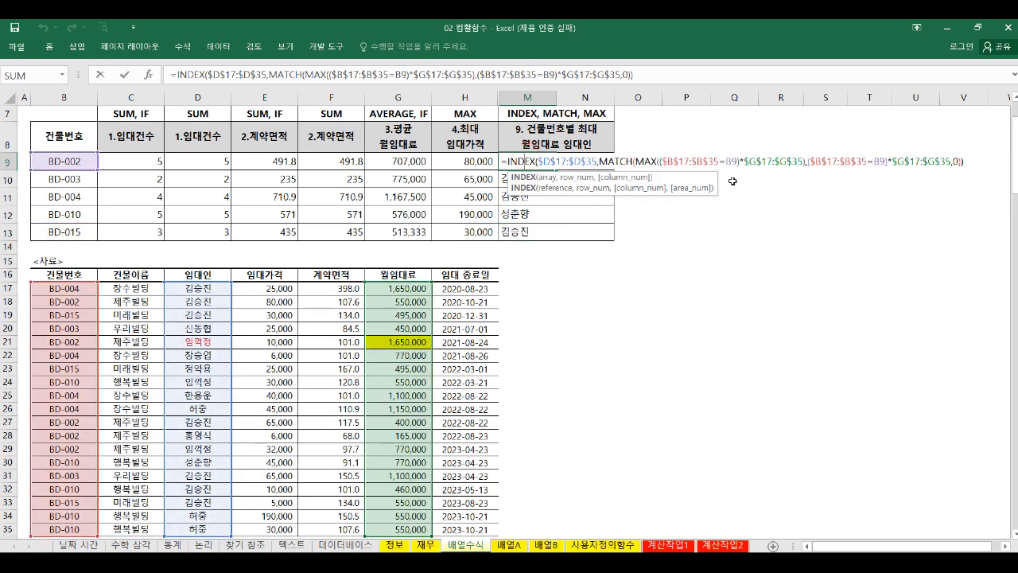
{"action": "left_click", "coordinate": [819, 162]}
{"action": "left_click", "coordinate": [714, 178]}
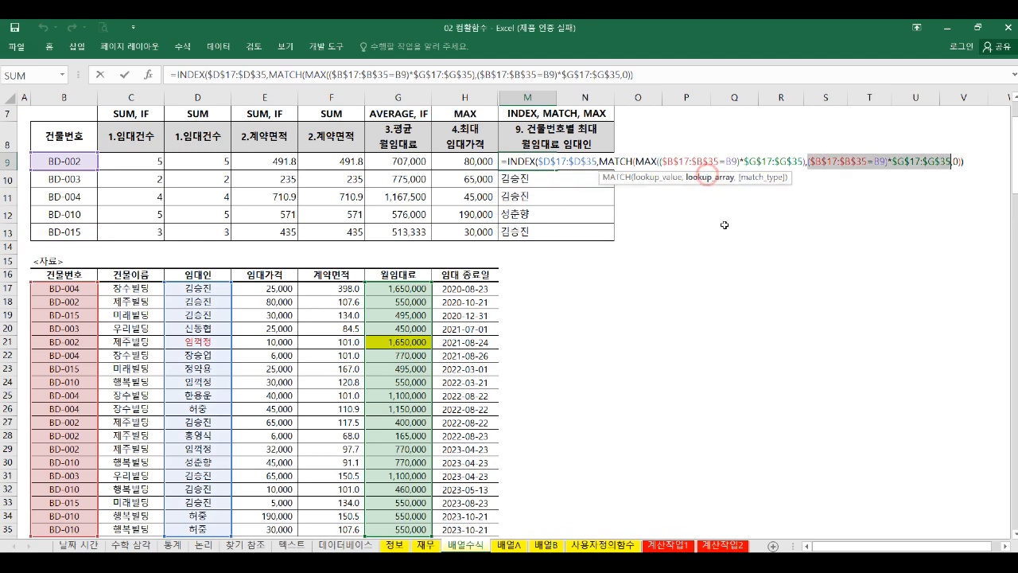